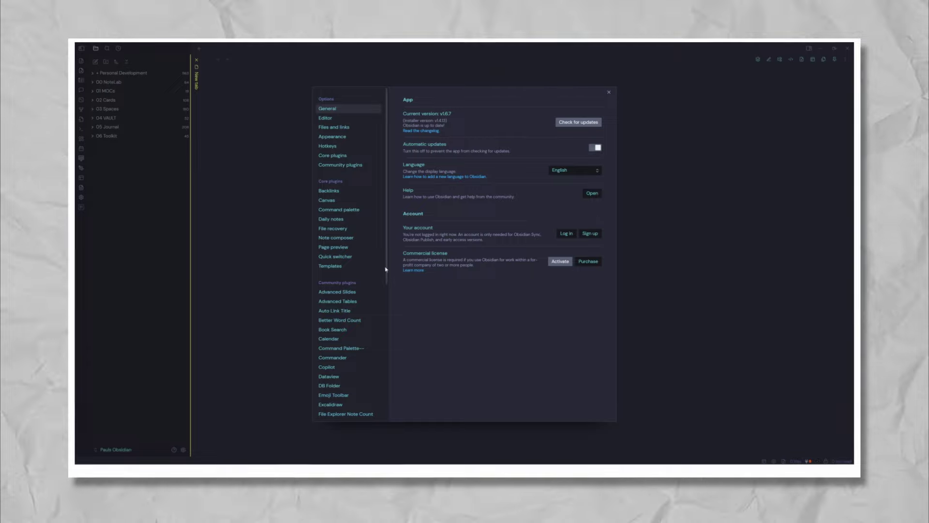
Stack the open note tabs in the second pane and toggle the 01 MOCs and Templates folders.
scroll(386, 270, down, 5)
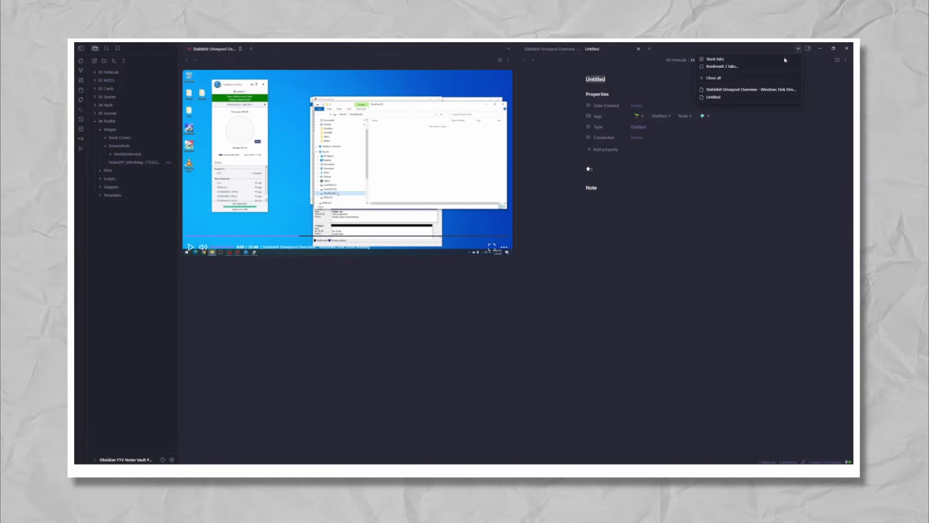
click(726, 59)
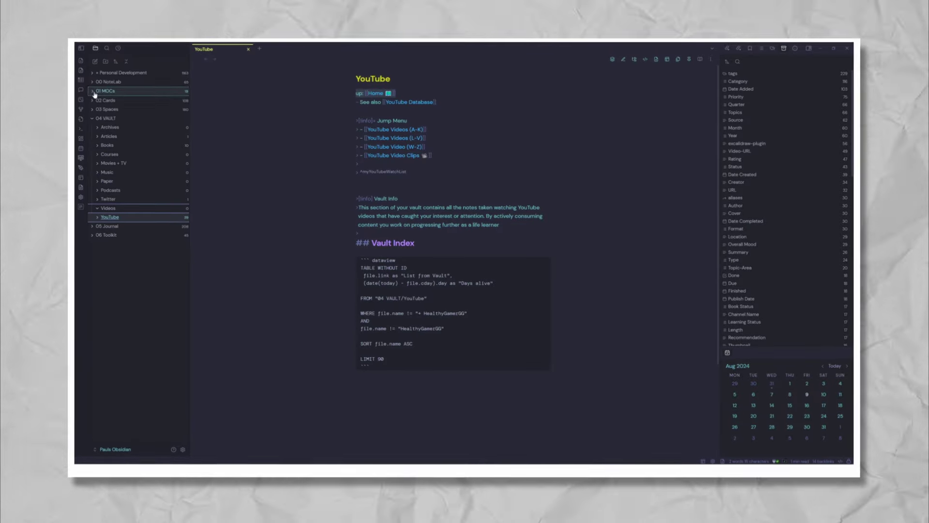
click(94, 92)
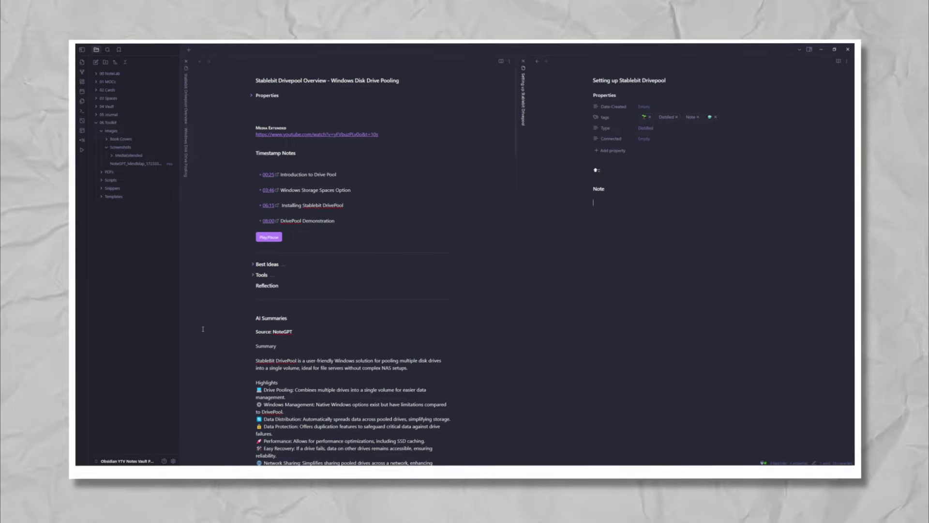
click(99, 195)
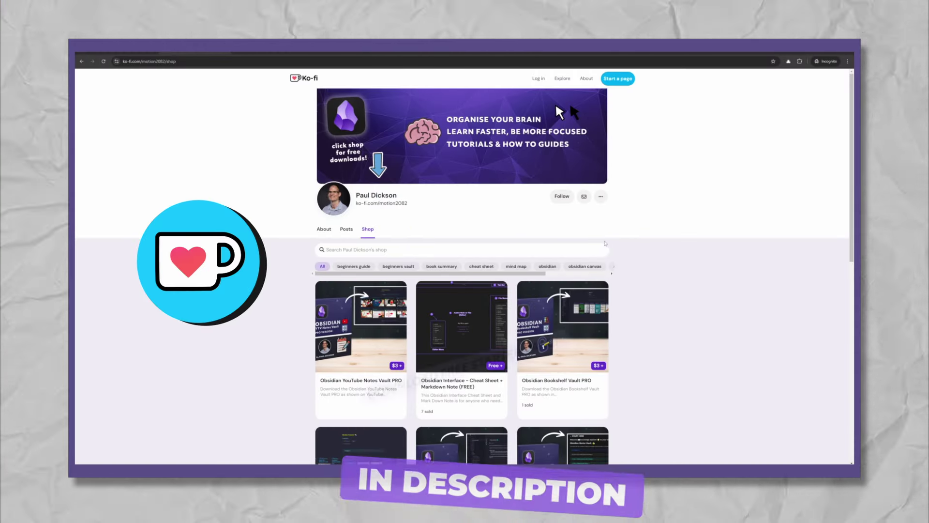
View the Obsidian Starter Vault FREE and Obsidian YouTube Notes Vault PRO listings in the Ko-fi shop.
scroll(635, 262, down, 5)
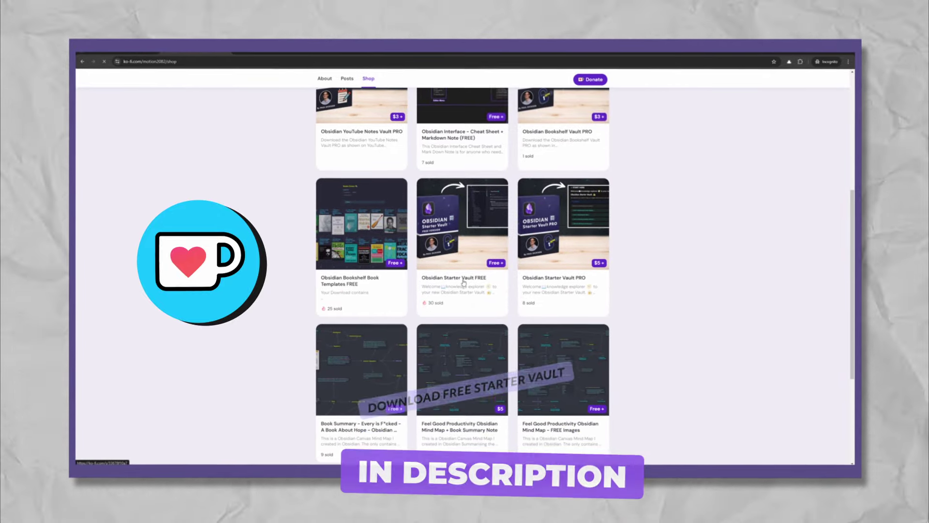
click(463, 283)
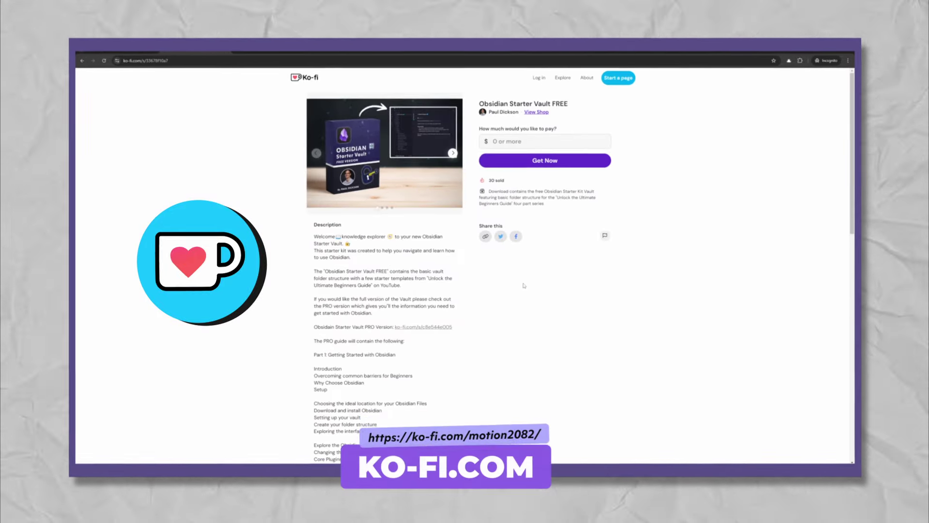
click(531, 143)
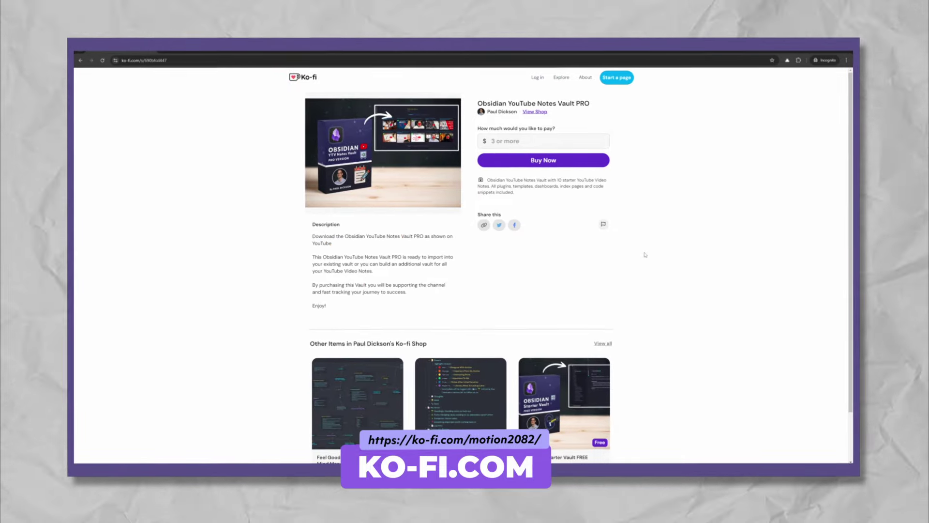
click(552, 161)
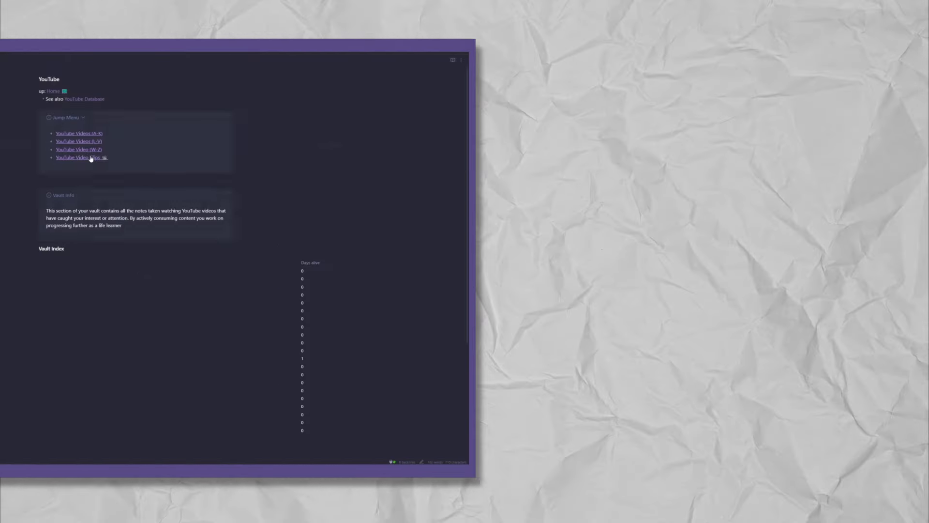
Follow the Jump Menu links to the YouTube Videos (A-K) table and the YouTube Video Clips gallery.
click(79, 133)
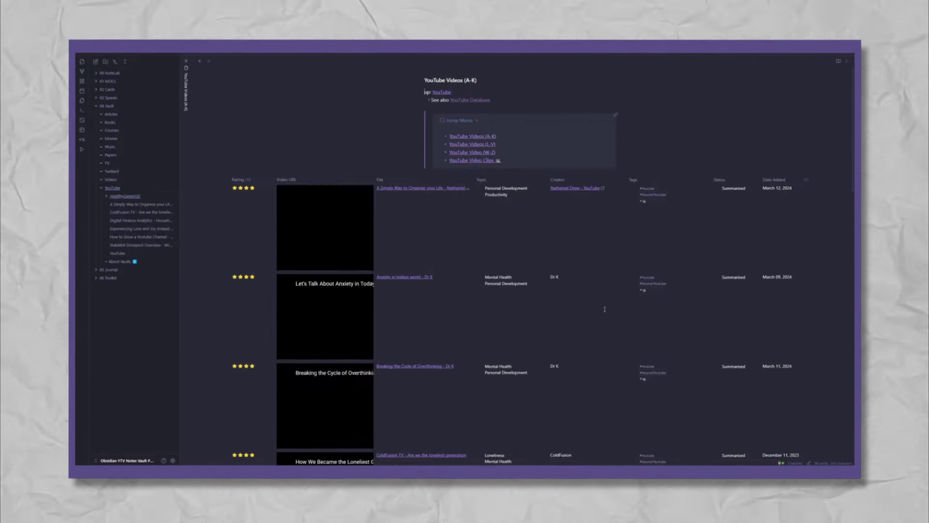
click(487, 163)
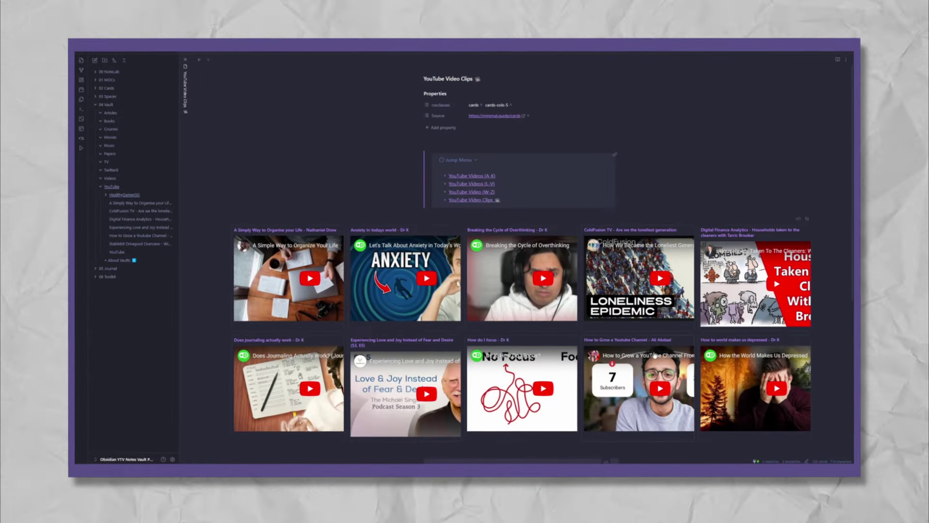
Open the YTV Template note from the Templates folder in 06 Toolkit.
click(107, 278)
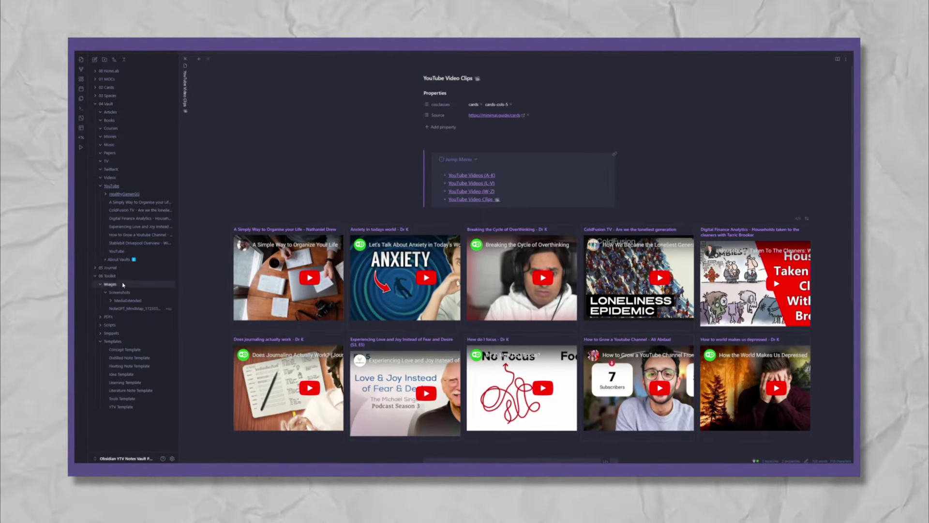
click(113, 343)
click(129, 411)
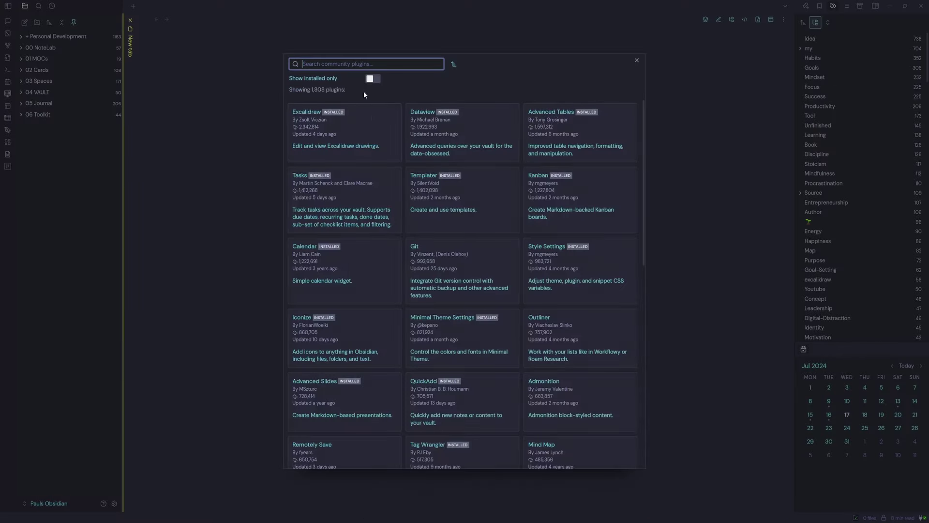
Search the community plugins for dataview and install the Dataview plugin.
text(dataview)
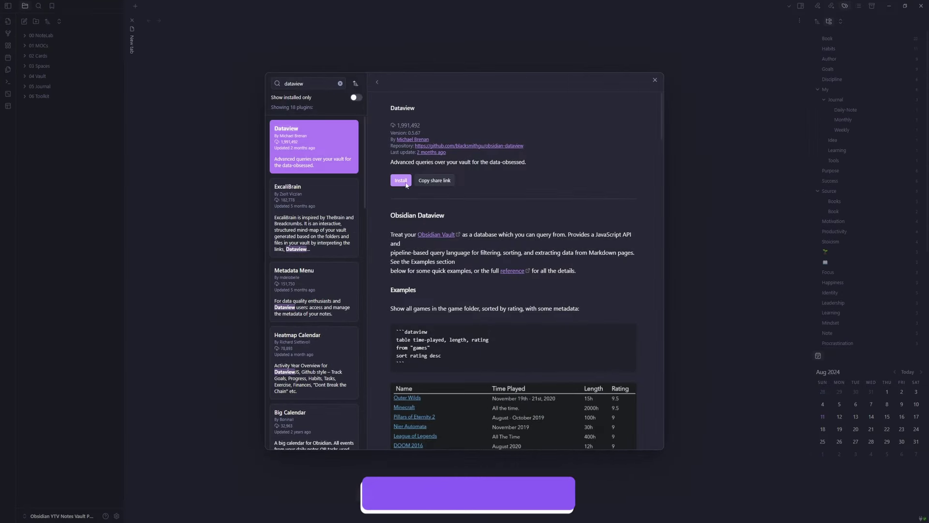
click(406, 186)
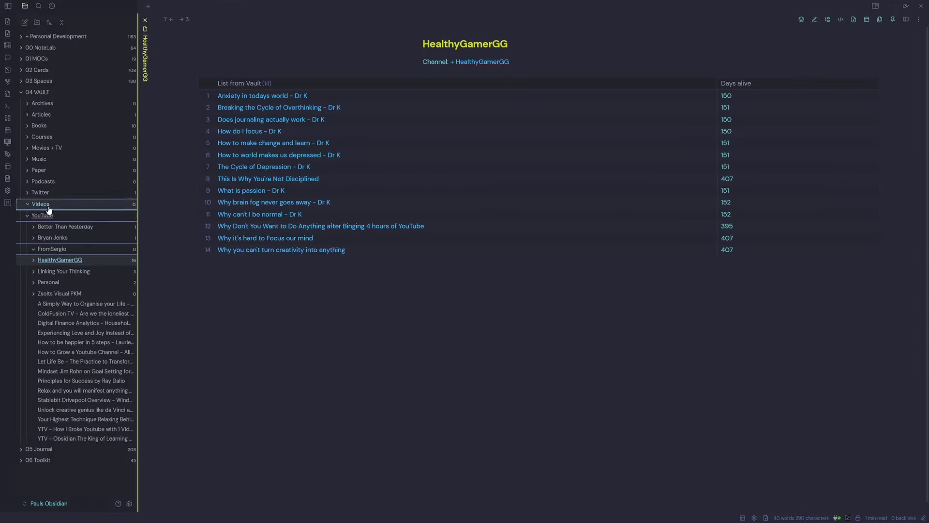
Open the YouTube folder note with the file list hidden, and view its YouTube Videos (A-K) and YouTube Video Clips pages.
click(42, 215)
key(ctrl+shift+l)
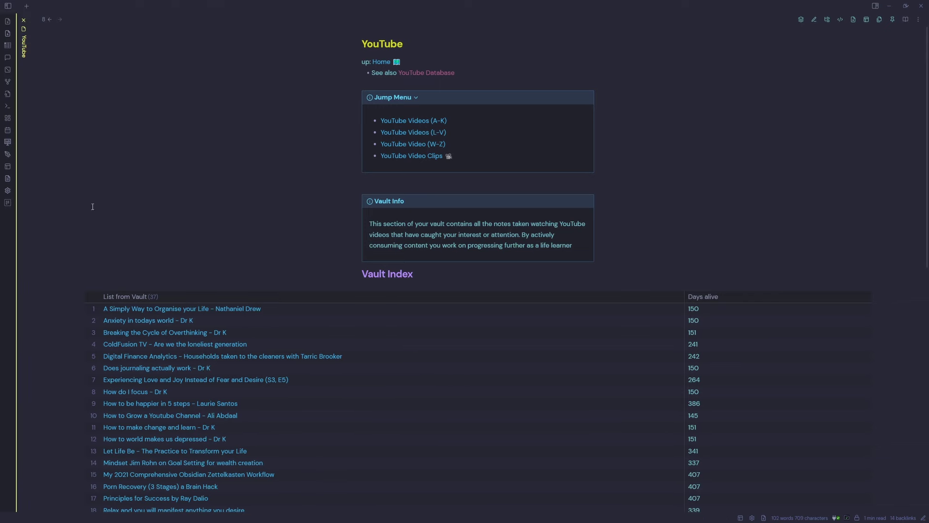
click(432, 123)
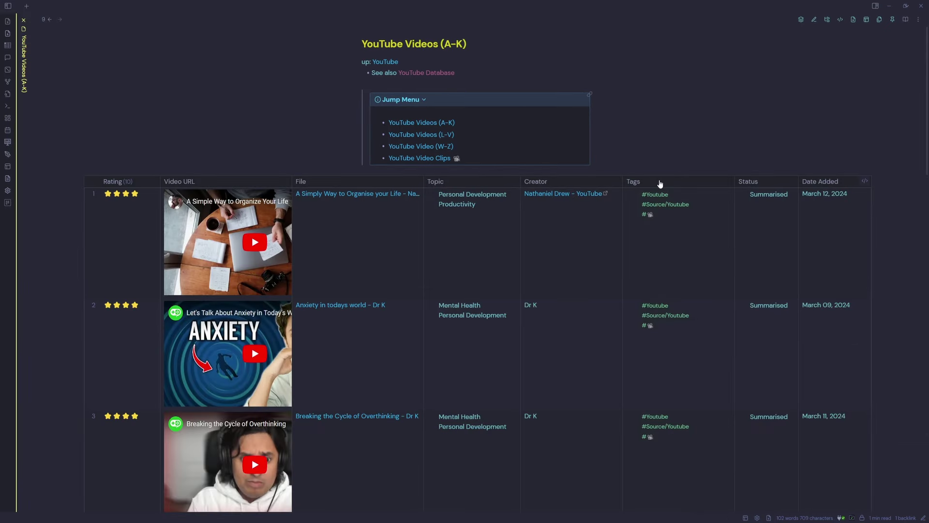
click(444, 161)
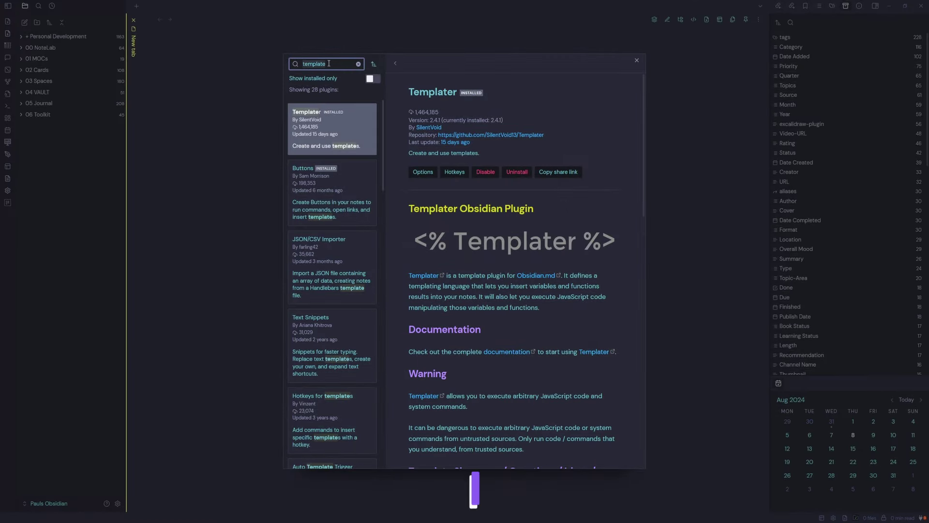
Search the community plugins for folder notes and compare the details of the Folder notes and Folder Note plugins.
key(ctrl+a)
text(folder note)
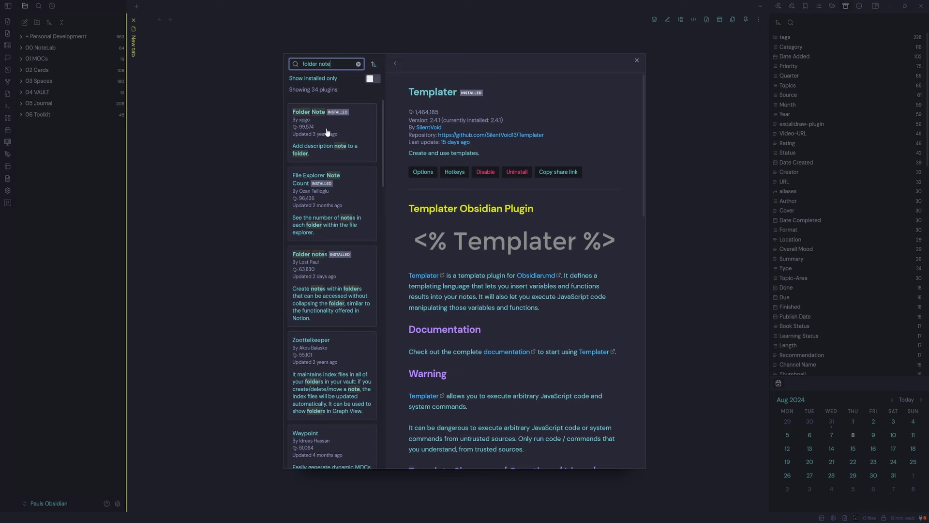
text(s)
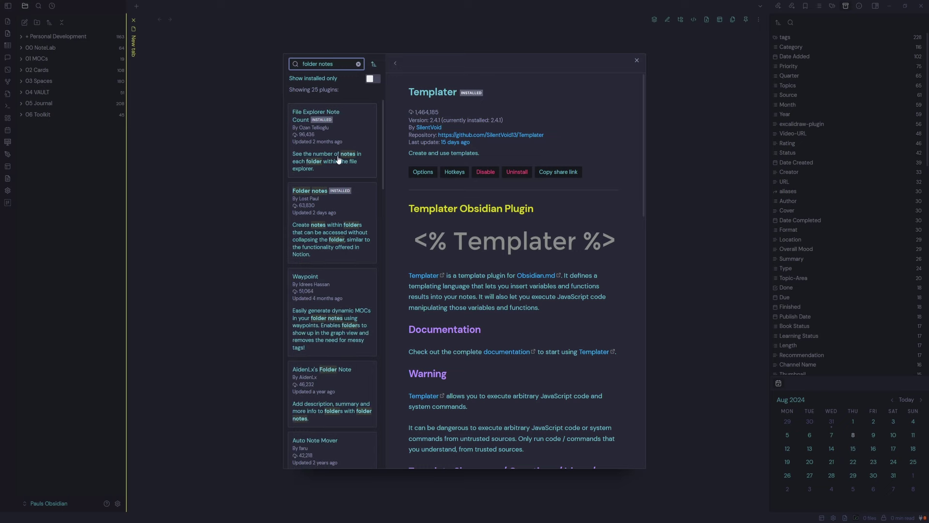
click(312, 222)
click(343, 66)
key(BackSpace)
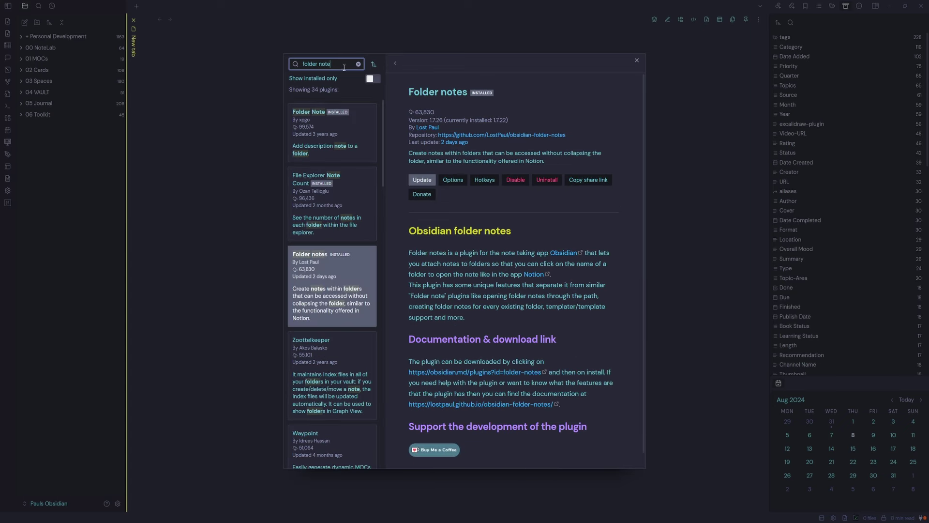
click(340, 153)
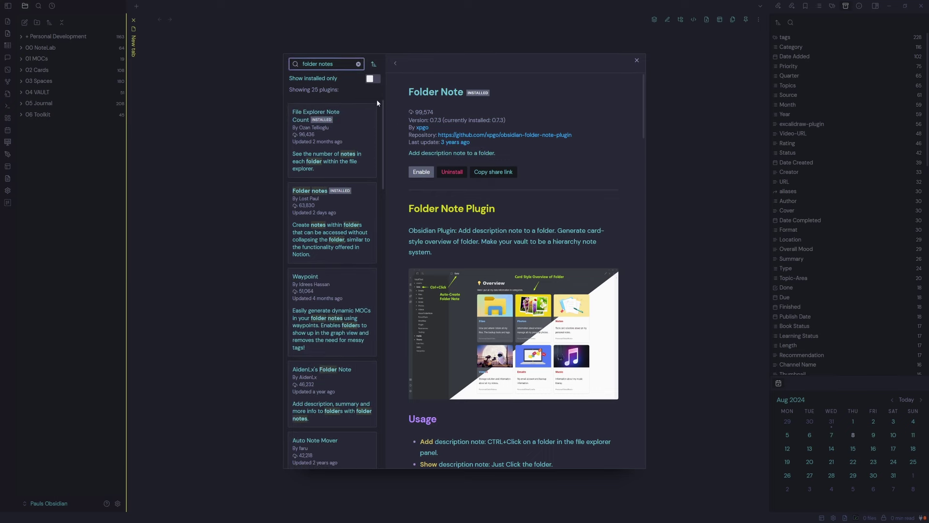
Install and enable the Folder notes community plugin.
click(342, 205)
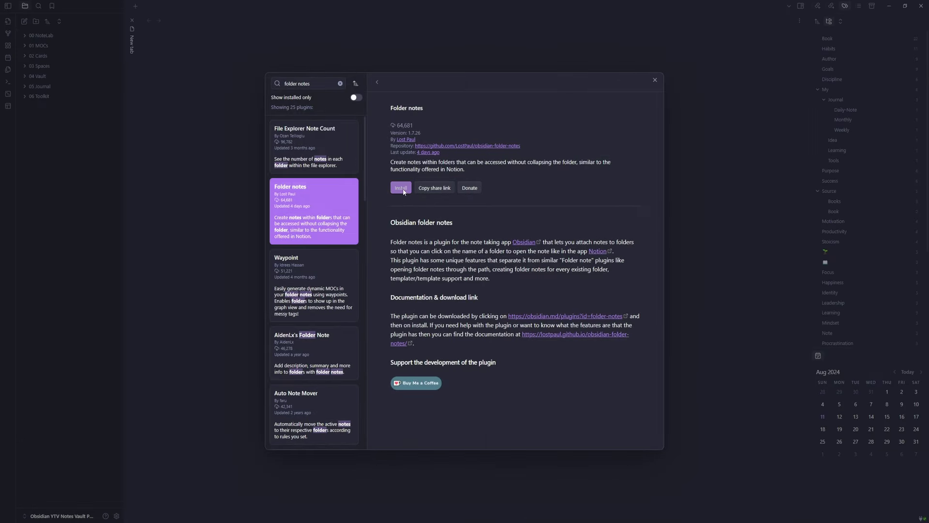
click(402, 188)
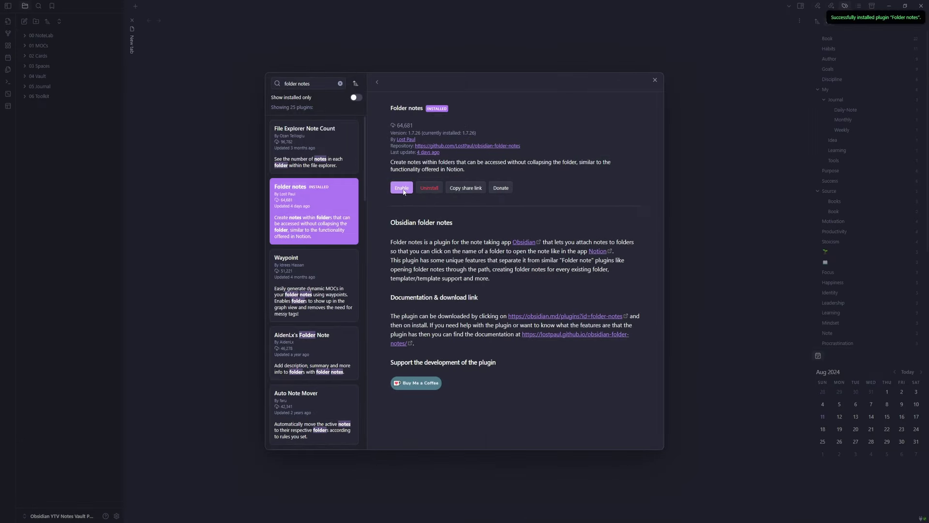
click(402, 187)
click(308, 86)
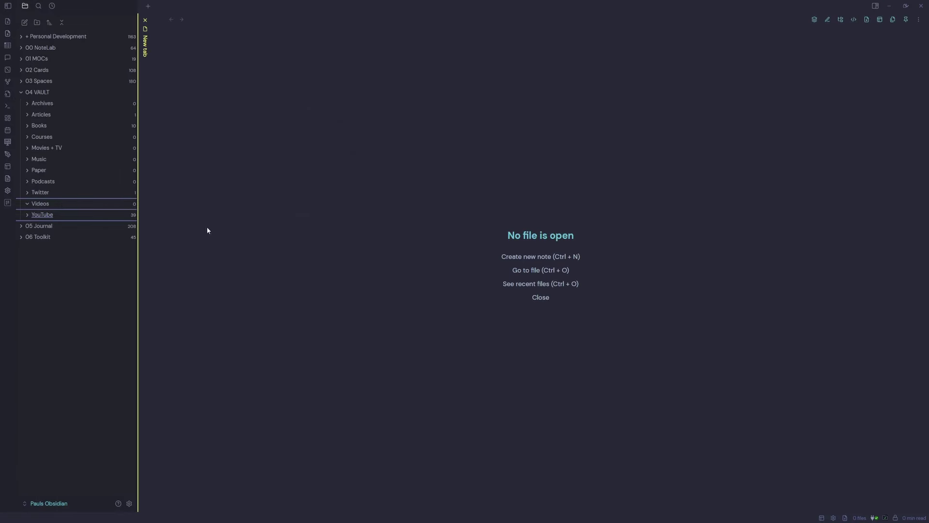
Create a markdown folder note for the Videos folder in 04 VAULT.
right_click(47, 205)
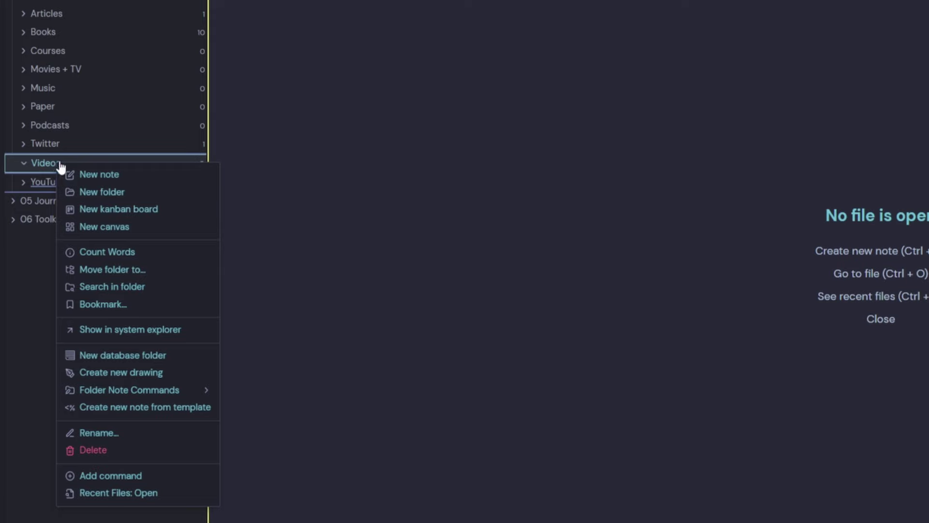
mouse_move(172, 394)
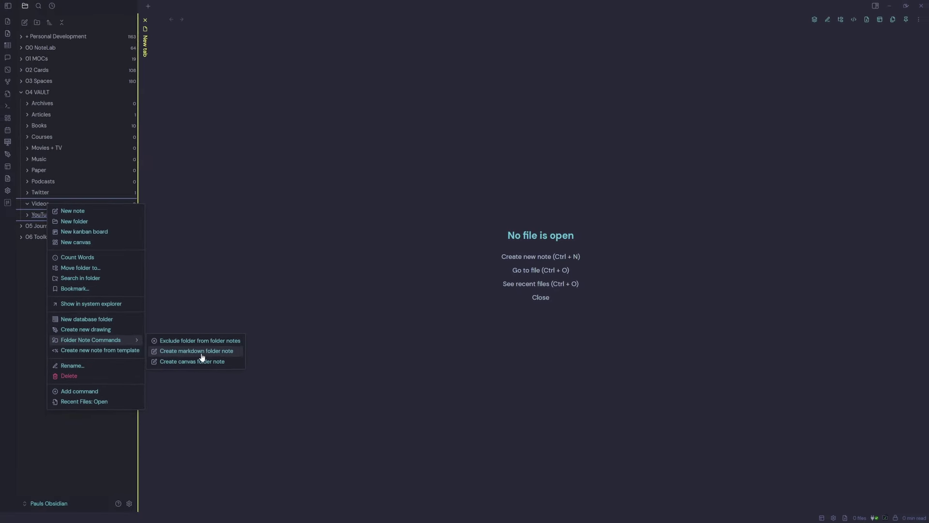
click(202, 351)
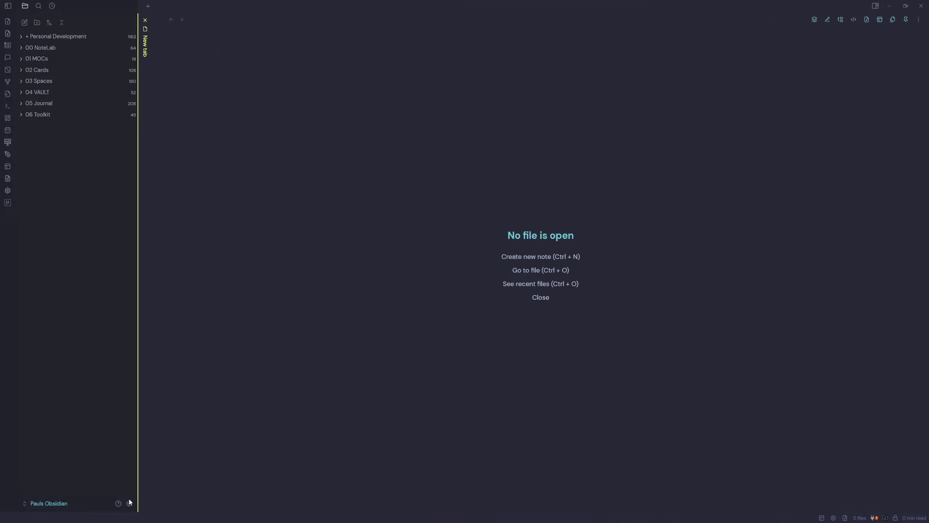
Examine the Enter YouTube Note Title template settings in QuickAdd's New YouTube Note macro.
click(129, 503)
drag(371, 277, 371, 421)
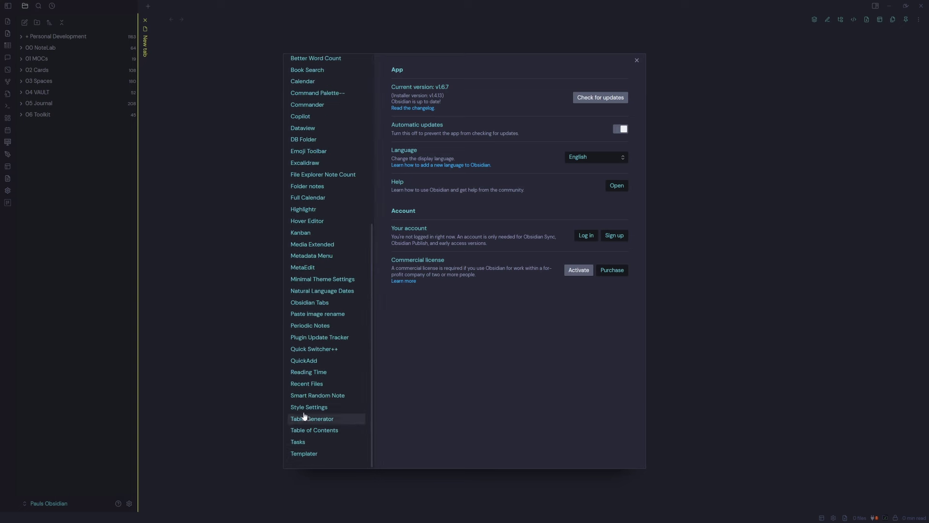
click(309, 362)
click(596, 343)
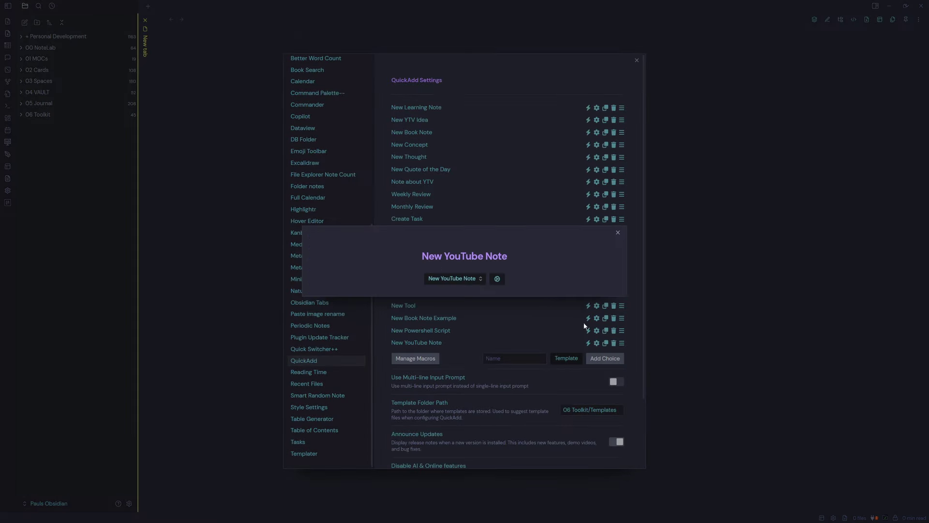
click(498, 280)
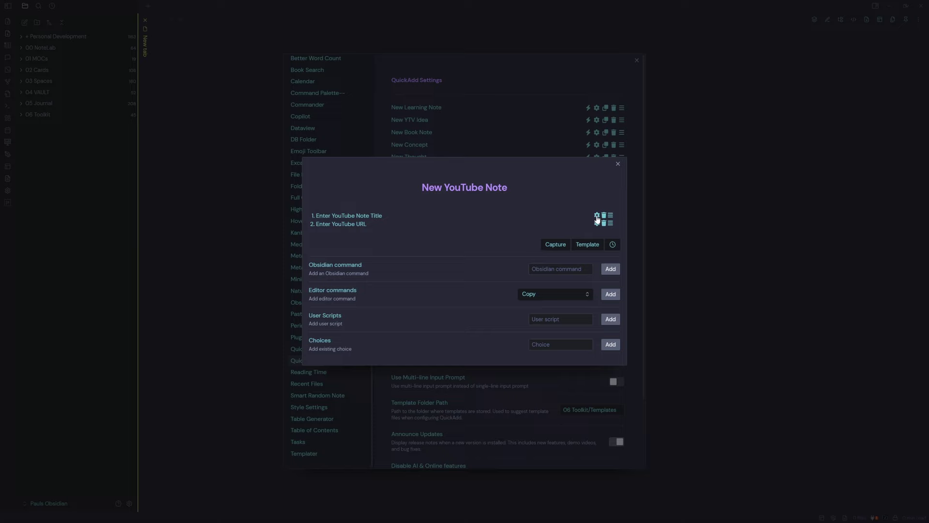
click(598, 216)
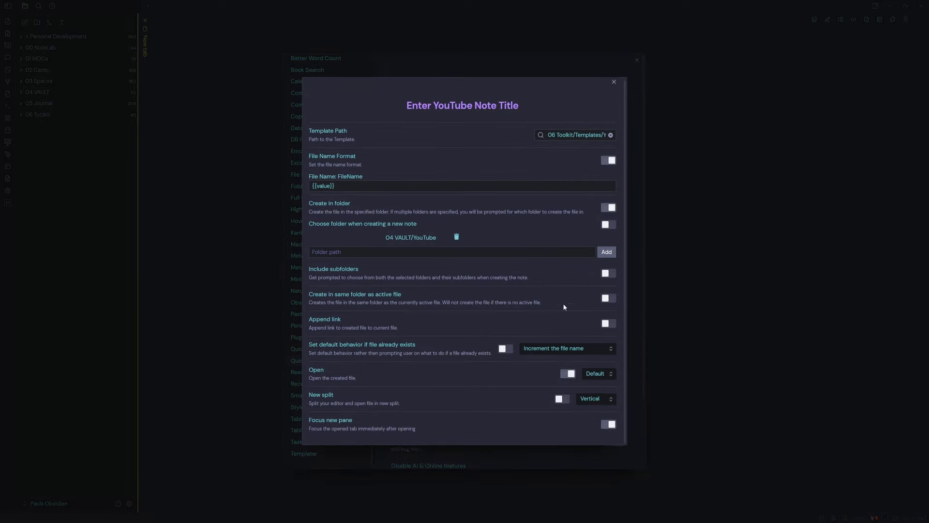
click(614, 84)
Examine the Enter YouTube URL settings of the New YouTube Note macro, and close the settings.
click(597, 224)
scroll(478, 286, down, 1)
scroll(591, 103, up, 1)
click(614, 86)
click(618, 165)
click(619, 232)
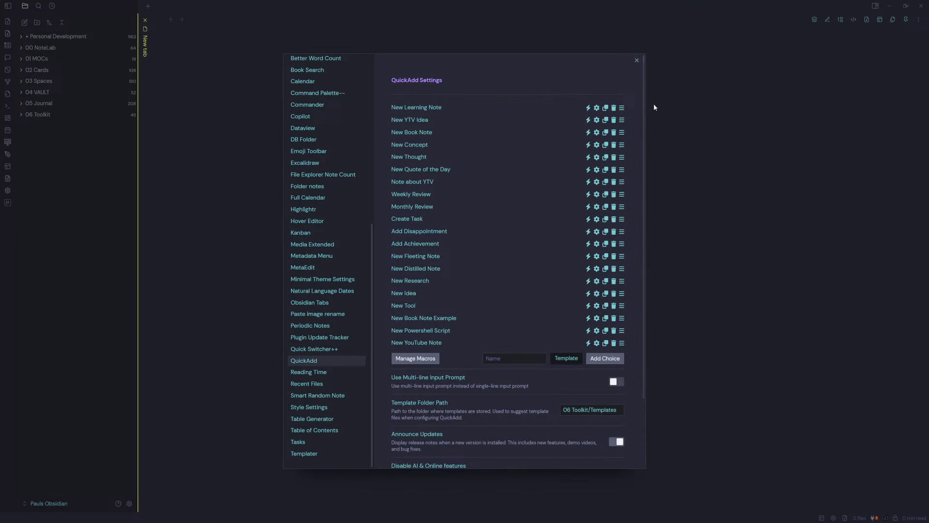
click(636, 61)
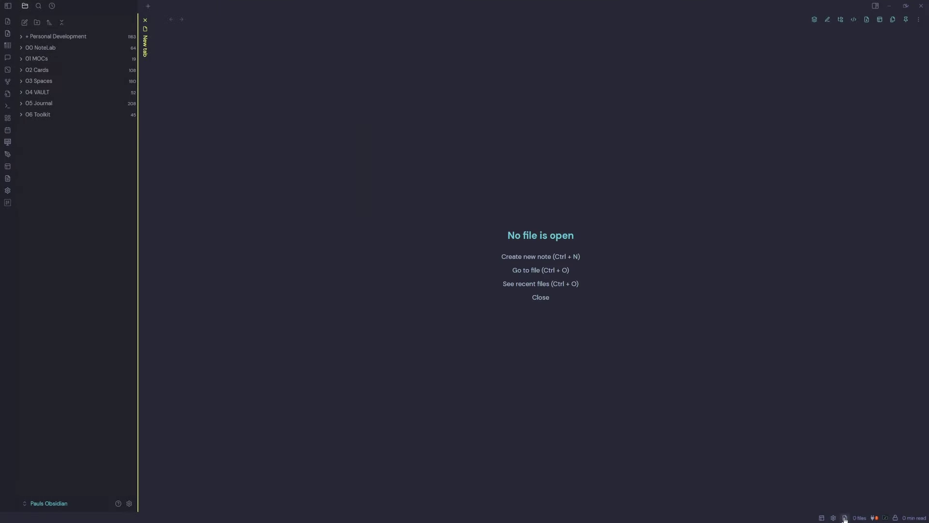
Show the code block behind the Play/Pause button in the YTV Template note.
key(alt+q)
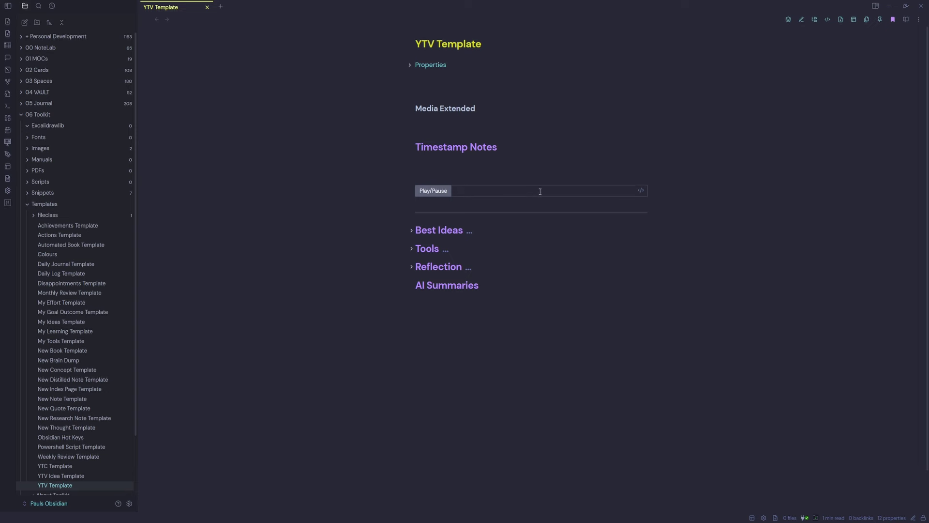
click(642, 192)
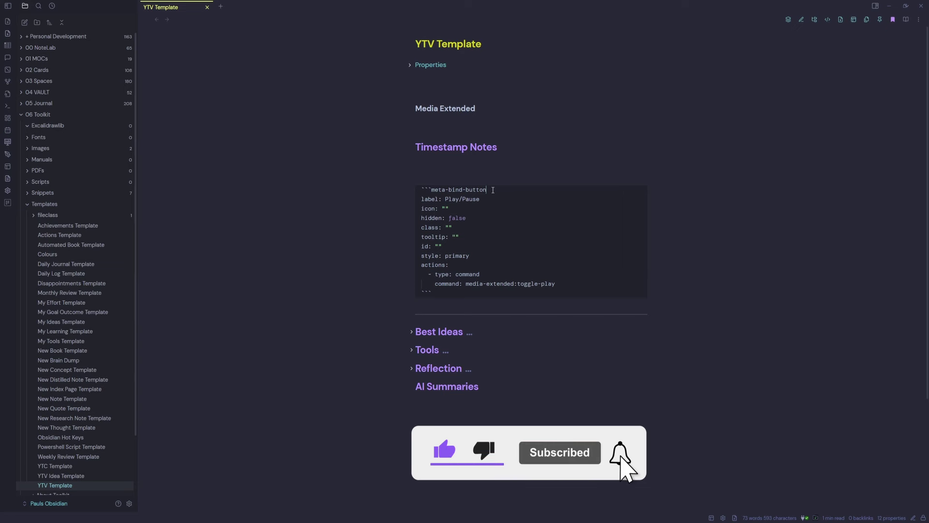
Leave the Play/Pause code block and read the Media Extended plugin's description among the community plugins.
click(773, 102)
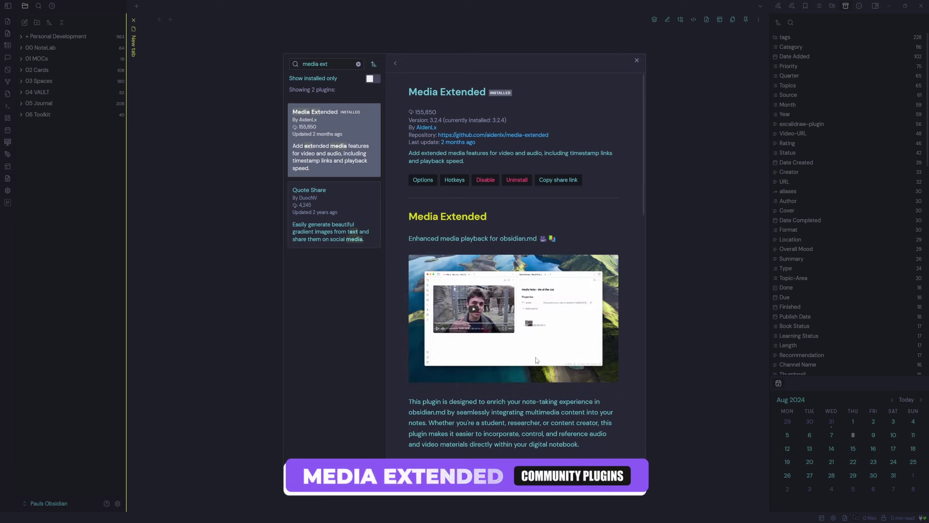
scroll(549, 420, down, 1)
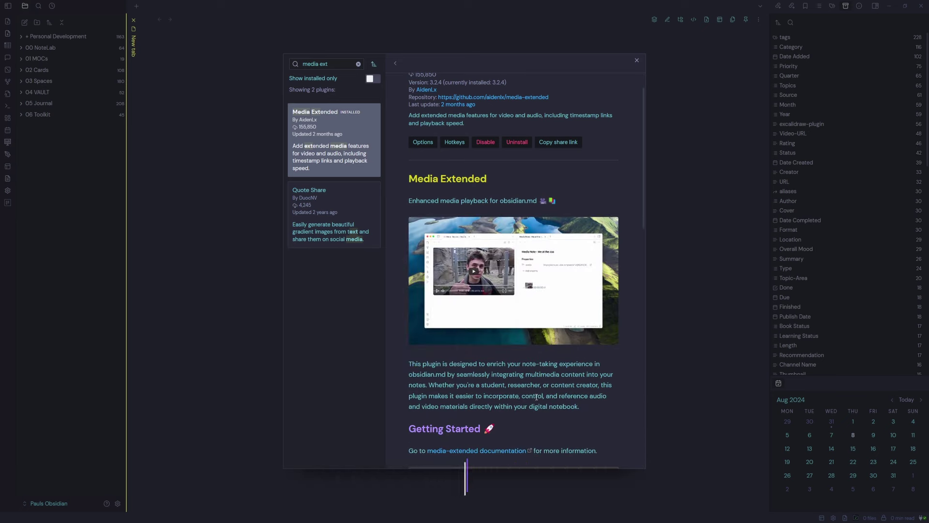
scroll(540, 389, down, 1)
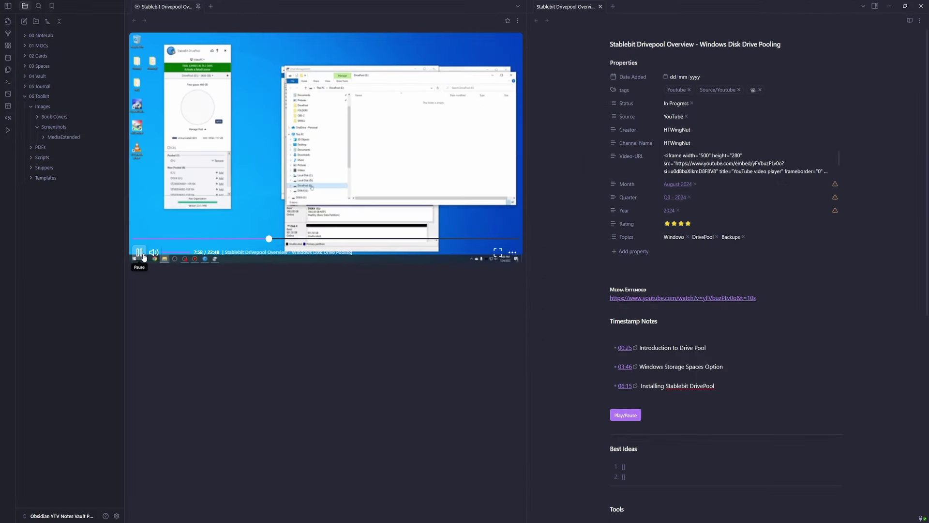
Insert a timestamp for the paused video on the empty line below the Installing Stablebit DrivePool entry.
click(637, 402)
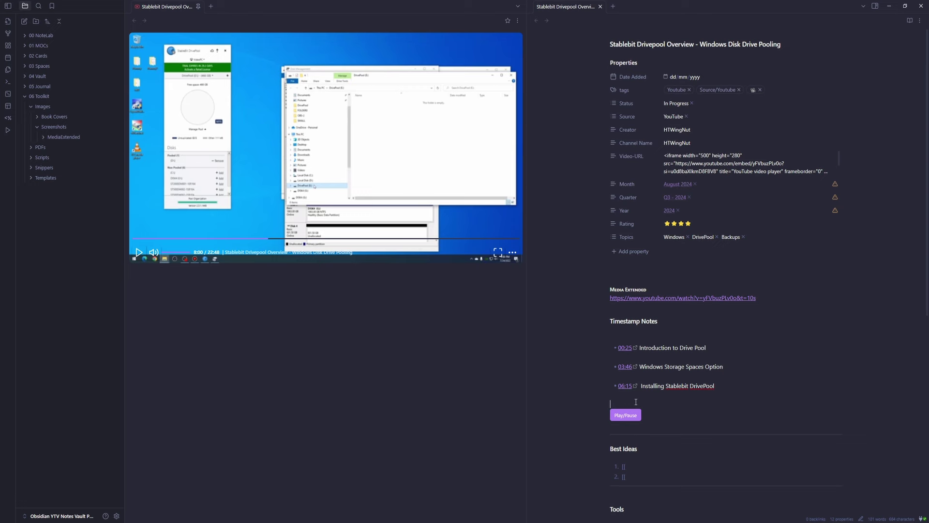
key(alt+t)
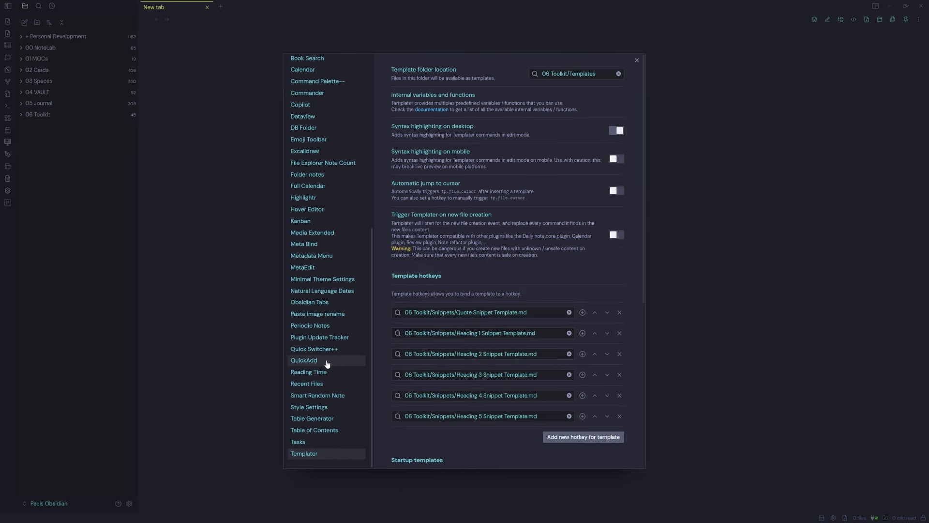
Look through the plugin settings of QuickAdd, Folder notes, Meta Bind and Dataview.
click(327, 362)
click(327, 176)
click(333, 245)
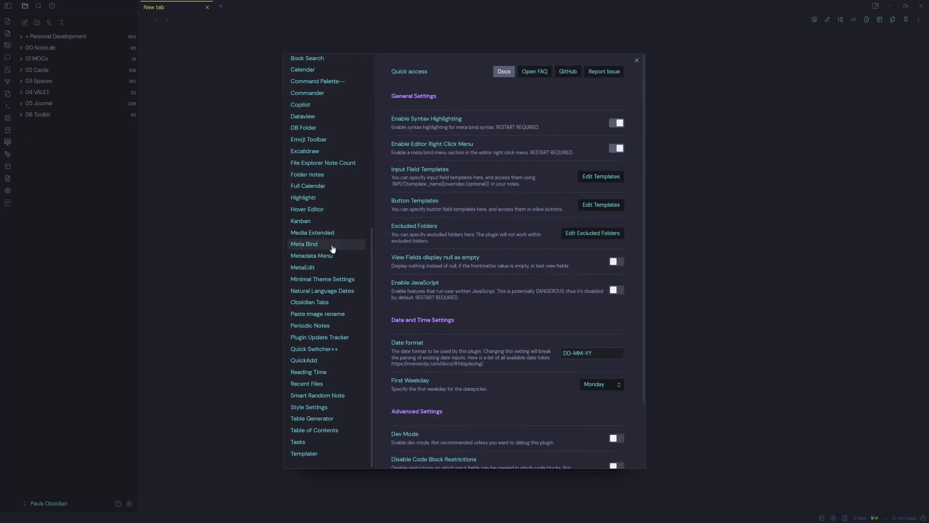
click(328, 122)
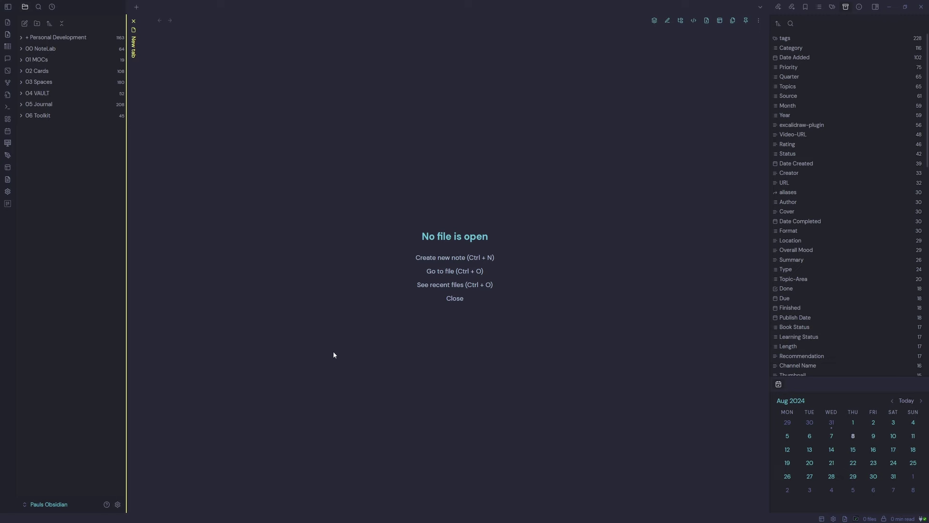
Open the YTV Template note from the Templates folder in 06 Toolkit.
click(48, 116)
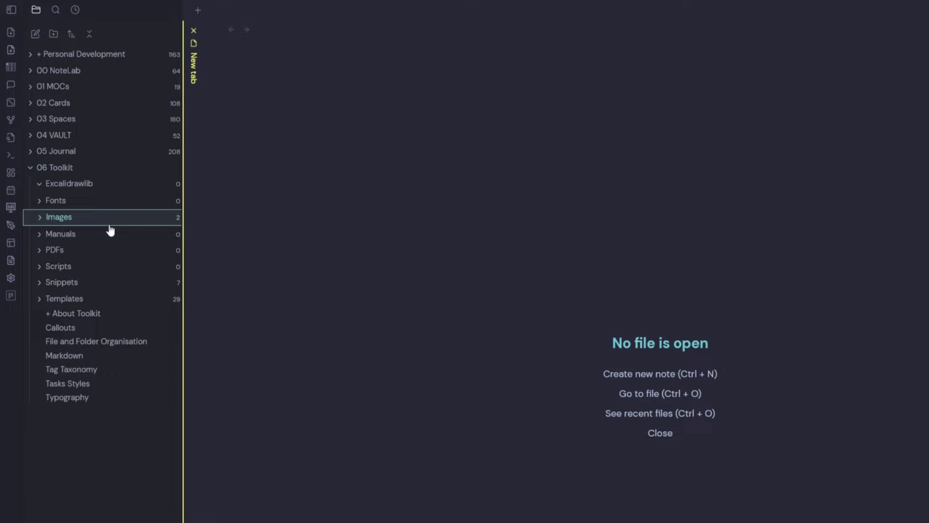
click(104, 299)
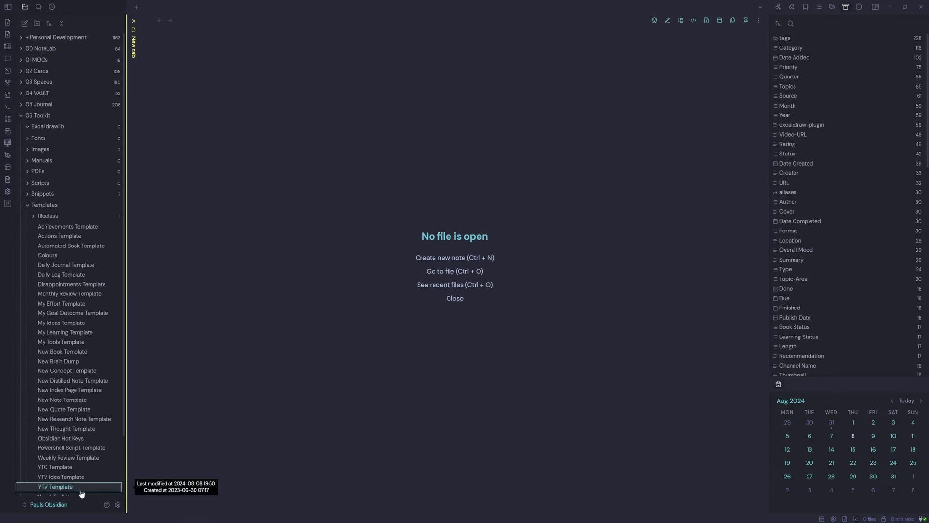
click(81, 487)
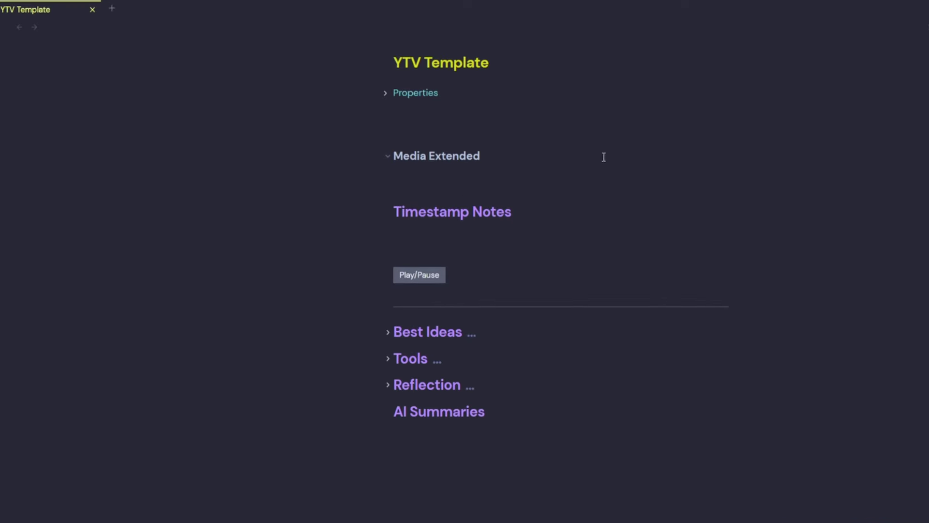
Examine the YTV Template's headings one by one, from Media Extended and Timestamp Notes through Best Ideas, Tools and Reflection to AI Summaries.
click(580, 153)
drag(587, 153, 381, 153)
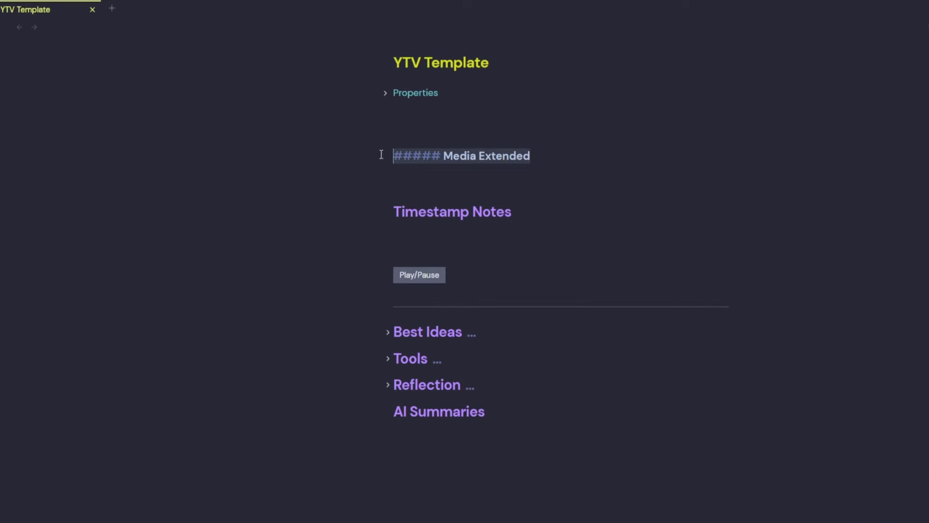
click(595, 210)
drag(605, 213, 375, 216)
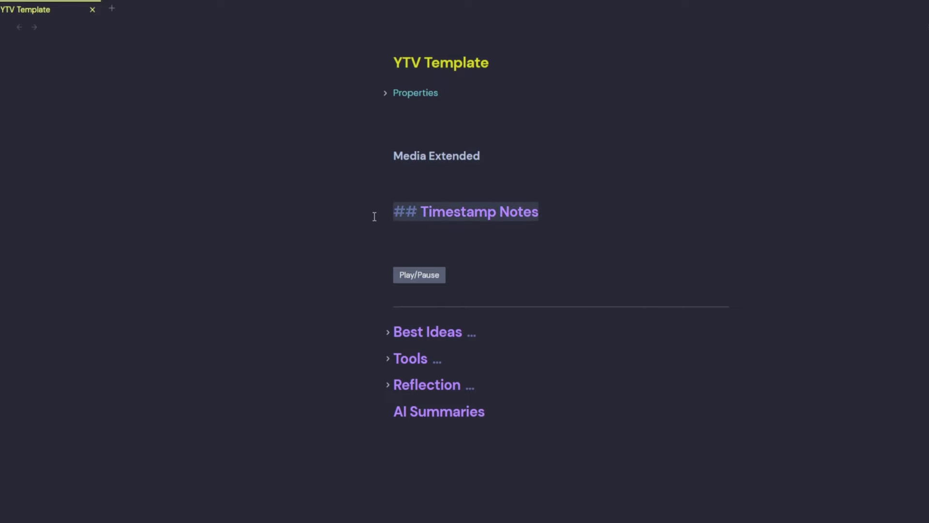
click(601, 245)
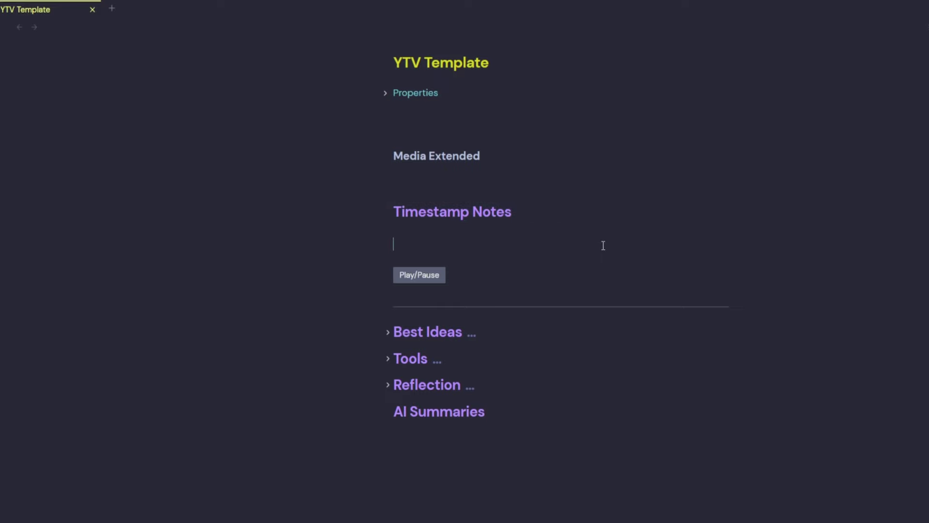
drag(598, 332, 369, 330)
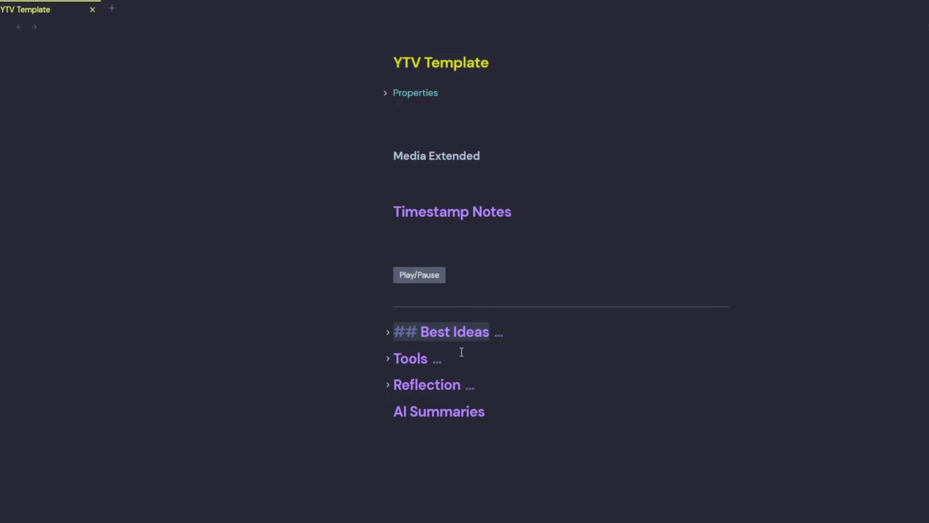
click(513, 357)
drag(556, 358, 371, 353)
click(595, 366)
click(598, 383)
drag(614, 384, 375, 384)
click(596, 415)
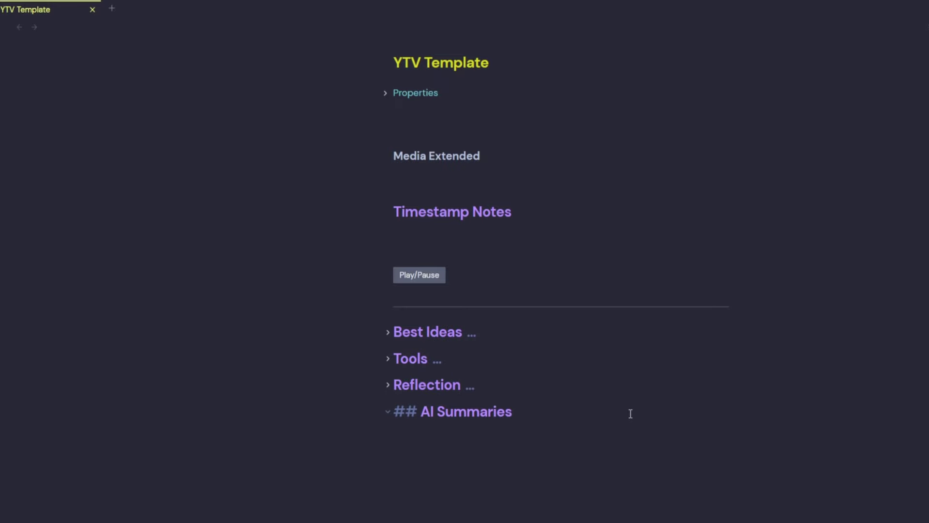
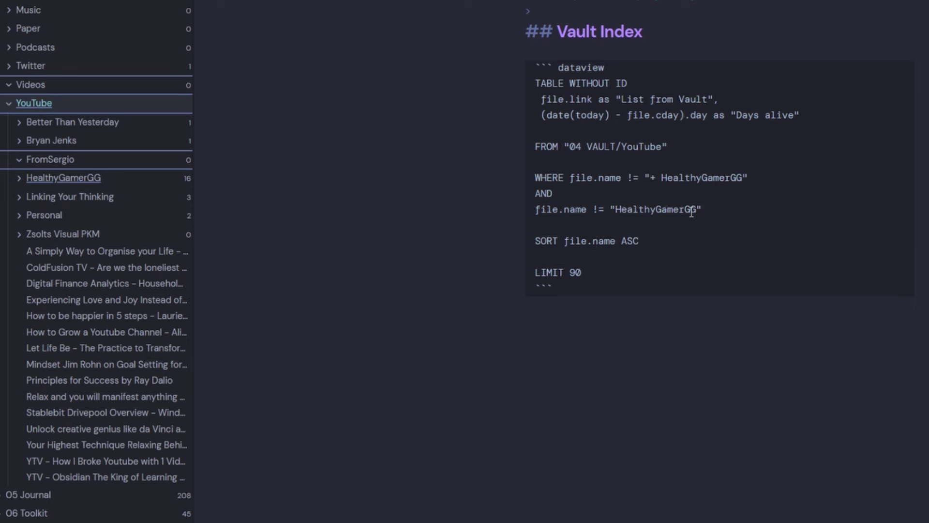
Examine the HealthyGamerGG file-name exclusion and the remaining lines of the Vault Index Dataview query in the YouTube note.
drag(703, 209, 529, 208)
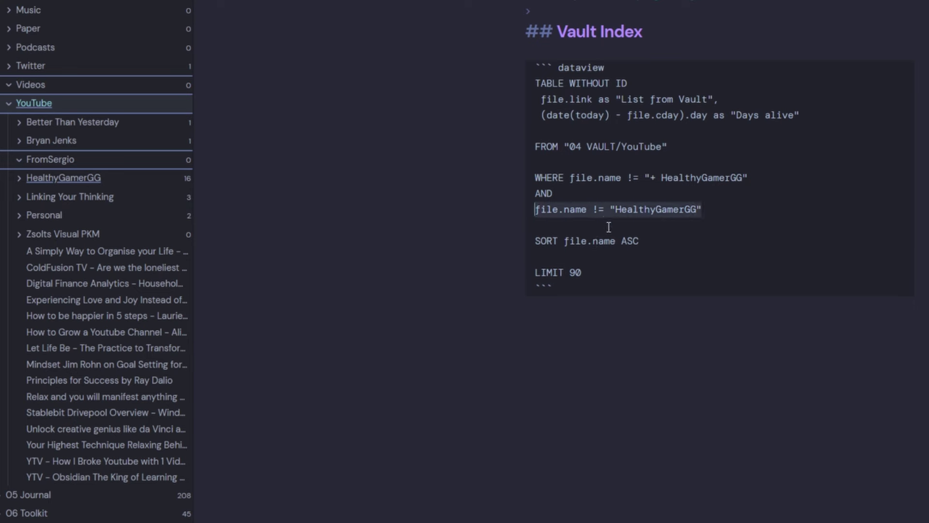
click(621, 212)
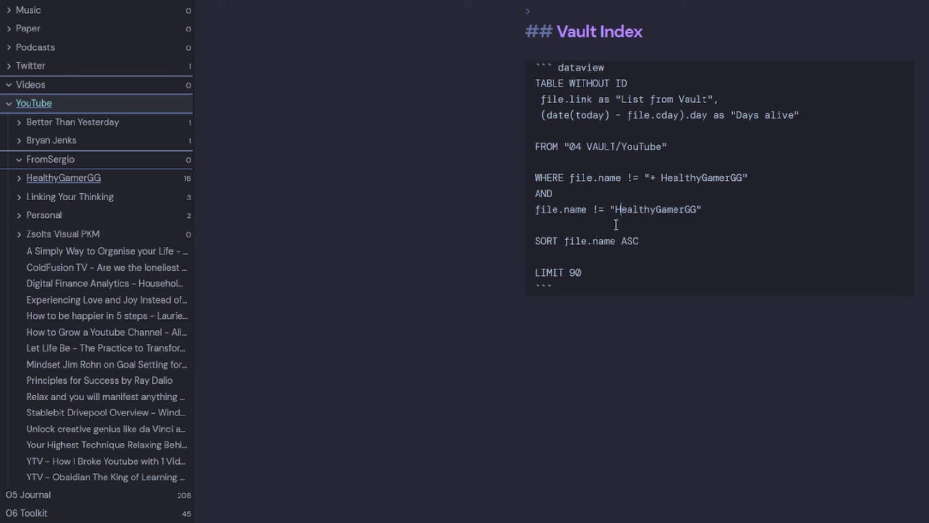
double_click(673, 211)
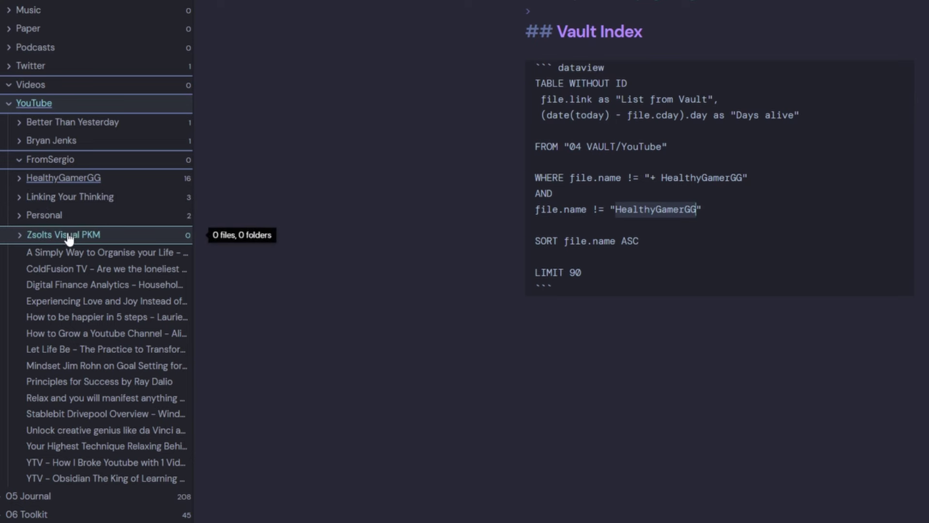
click(717, 208)
key(Down)
key(Down)
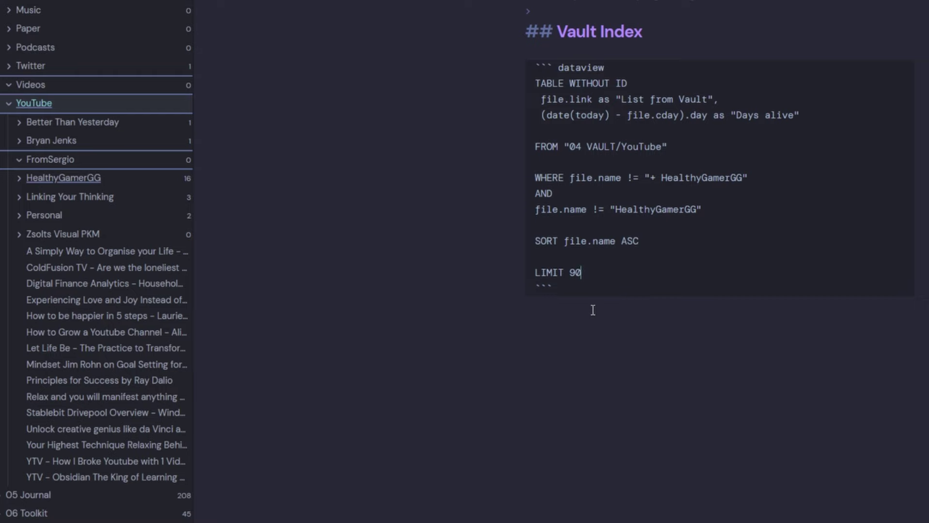
click(526, 304)
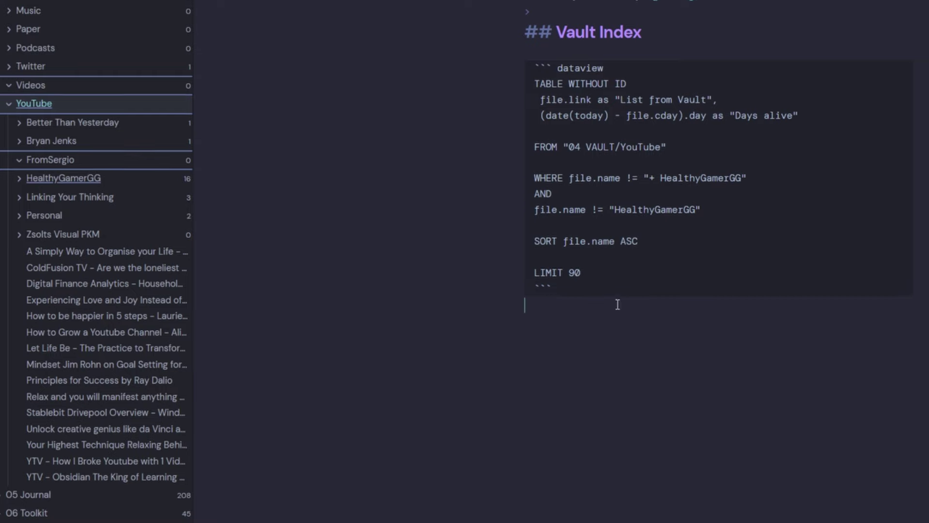
Return the YouTube note from source mode to its rendered view and collapse the Vault Index section.
click(681, 24)
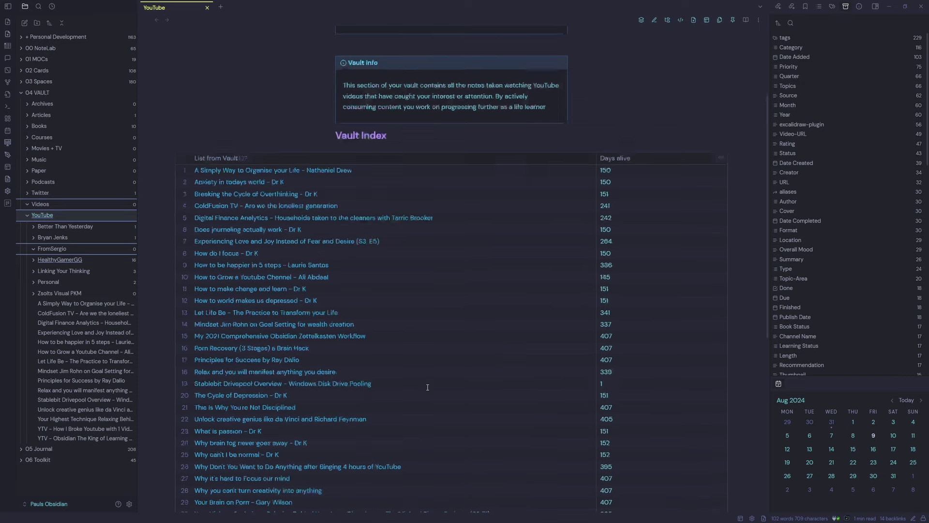
scroll(339, 315, up, 3)
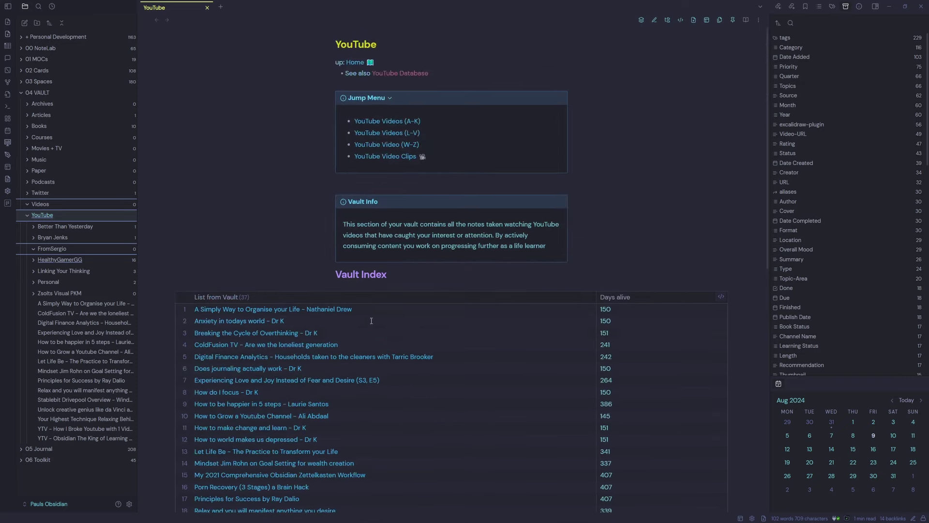
click(332, 276)
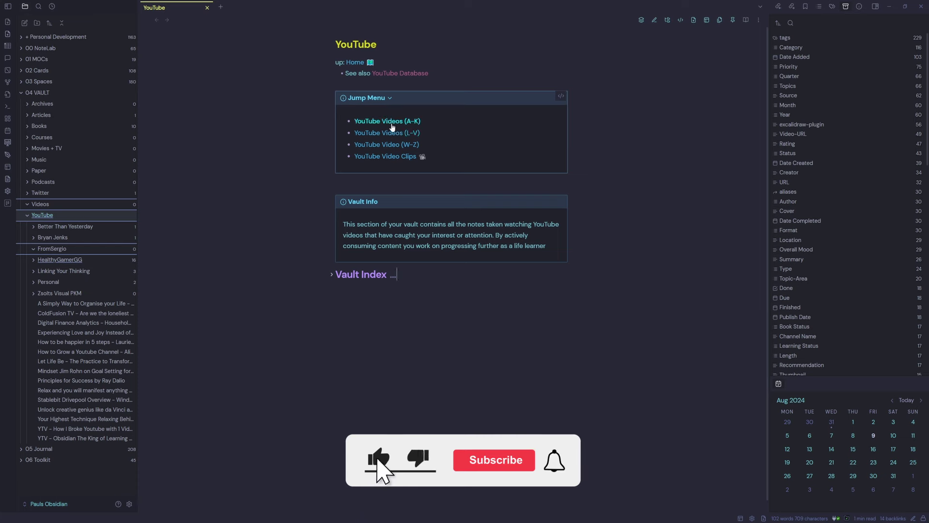
Hide both sidebars and open the YouTube Videos (A-K) note from the Jump Menu in source mode.
click(7, 6)
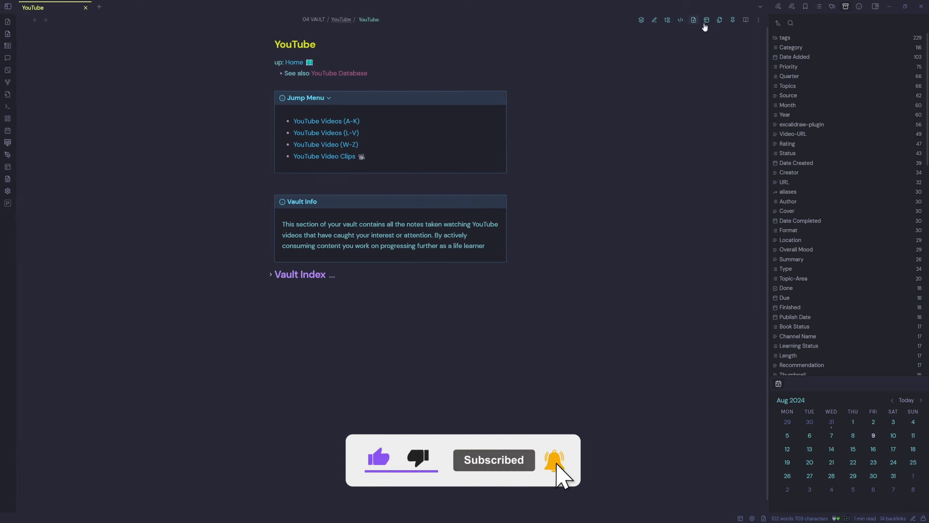
click(876, 7)
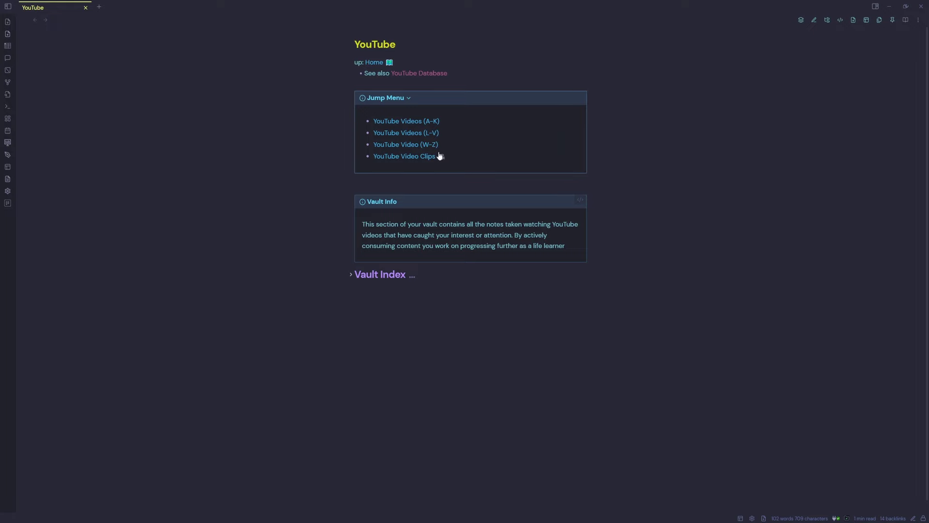
click(418, 123)
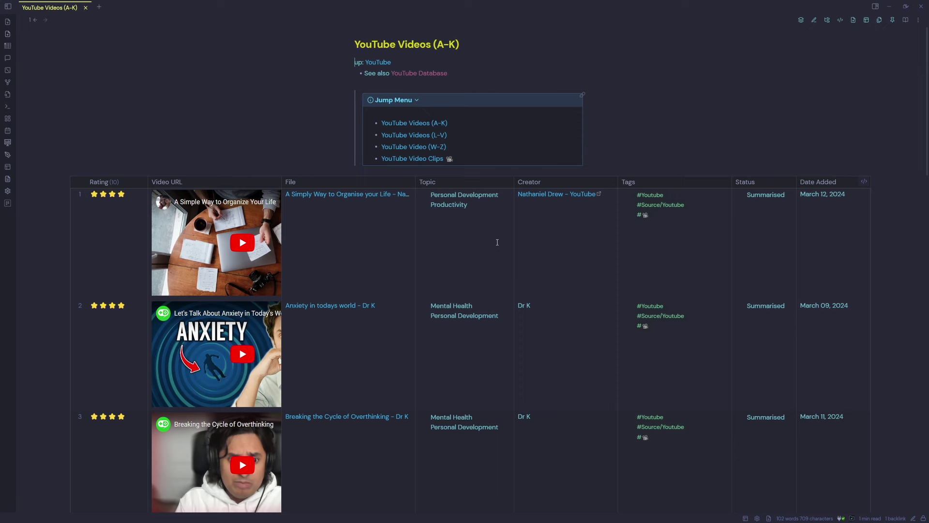
click(840, 20)
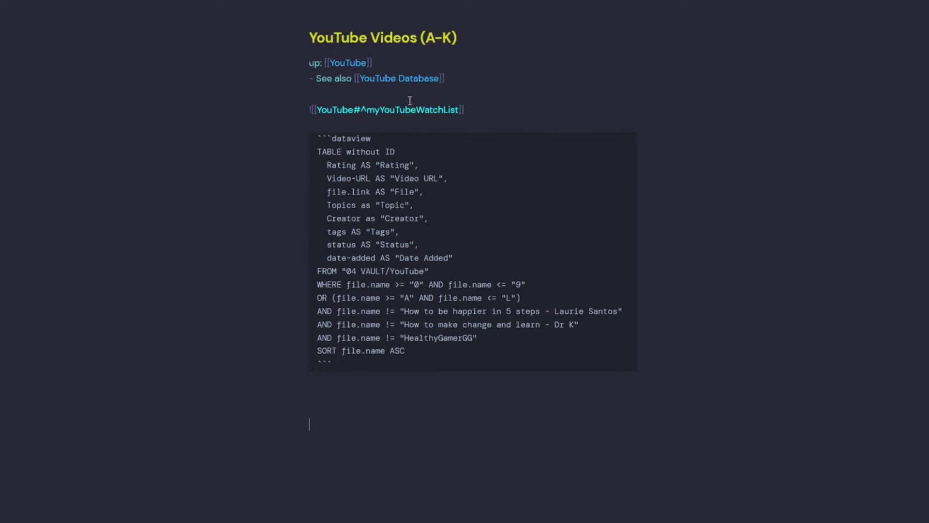
Open the linked YouTube note in a new tab and try stacking the tabs on and off.
ctrl+click(384, 62)
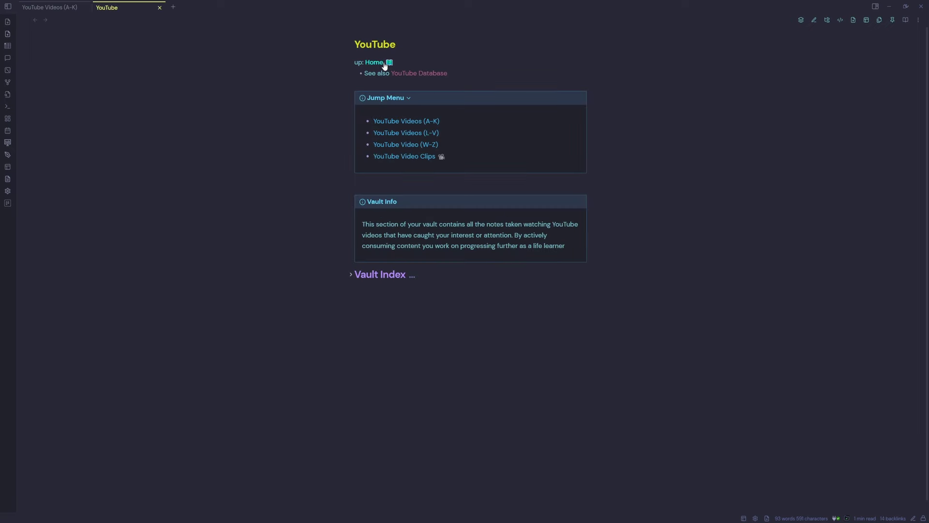
click(802, 23)
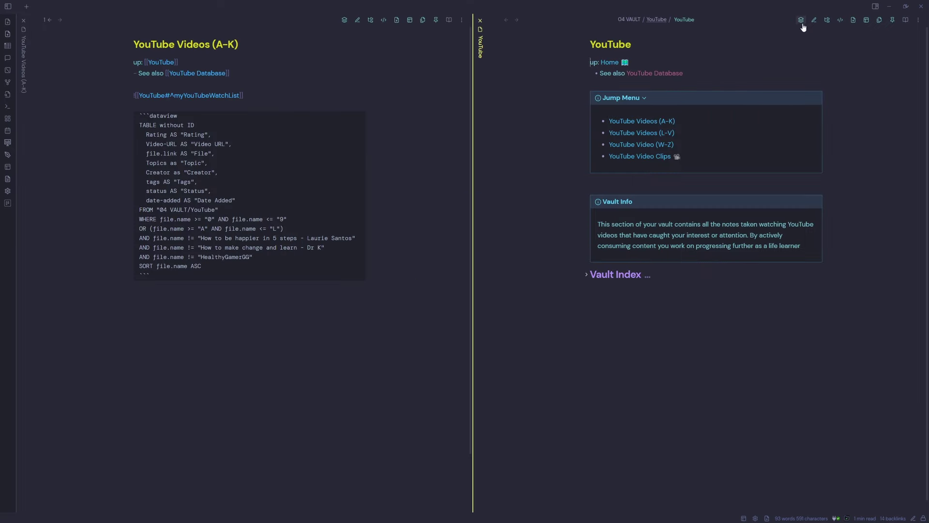
click(802, 23)
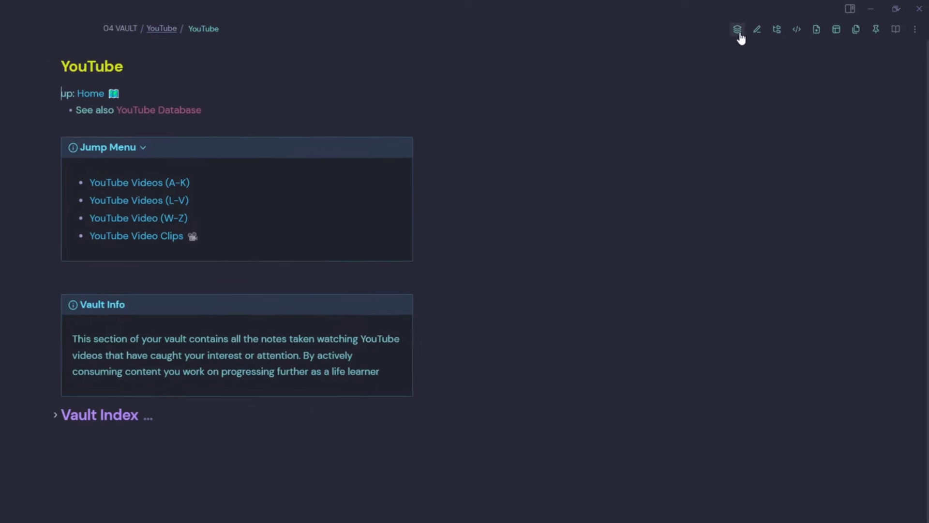
Stack the YouTube Videos (A-K) and YouTube tabs through the tab list options, leaving the properties sidebar hidden.
click(850, 10)
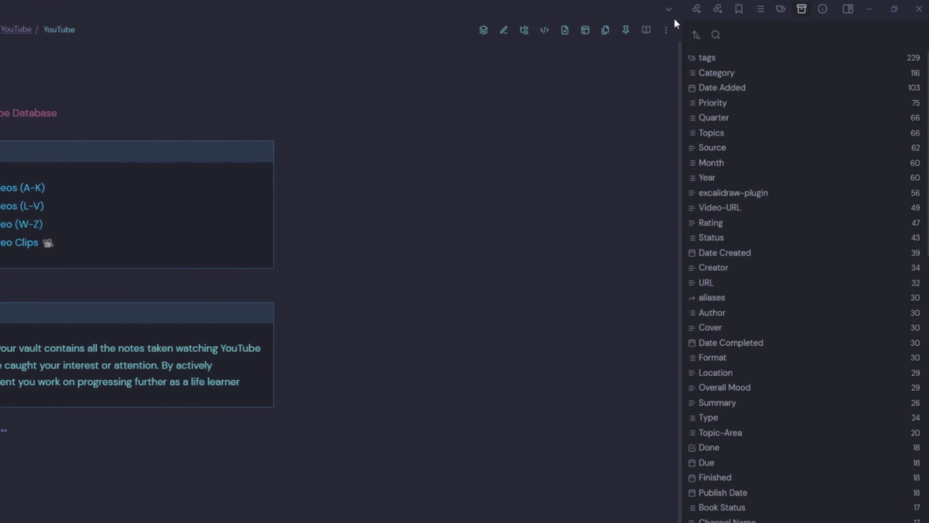
click(669, 12)
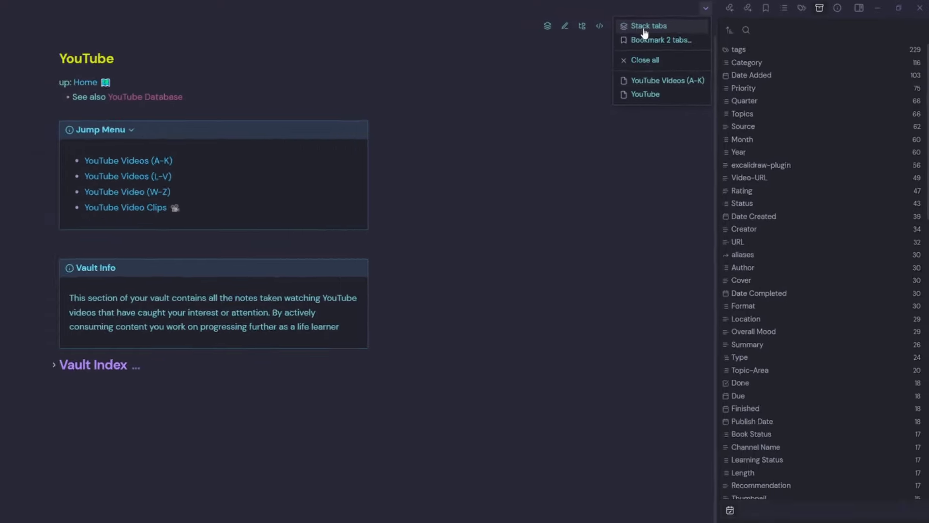
click(645, 27)
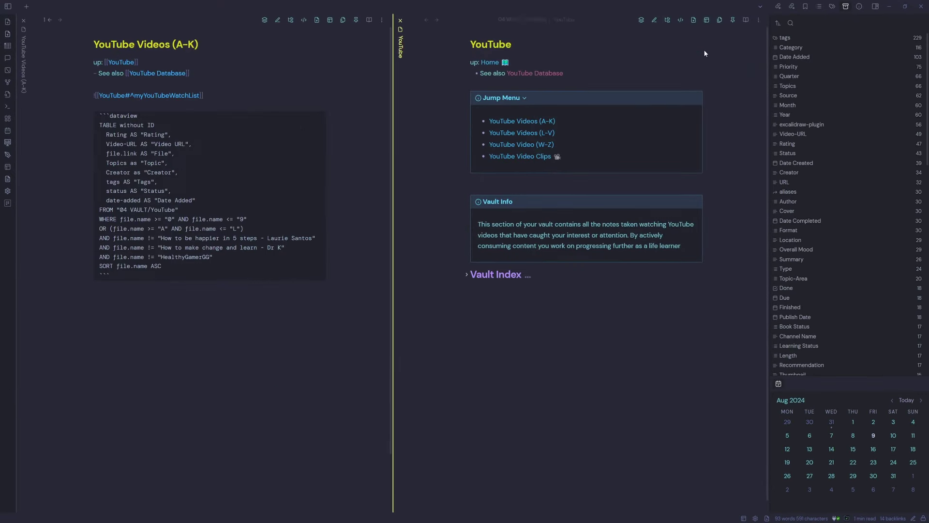
click(875, 7)
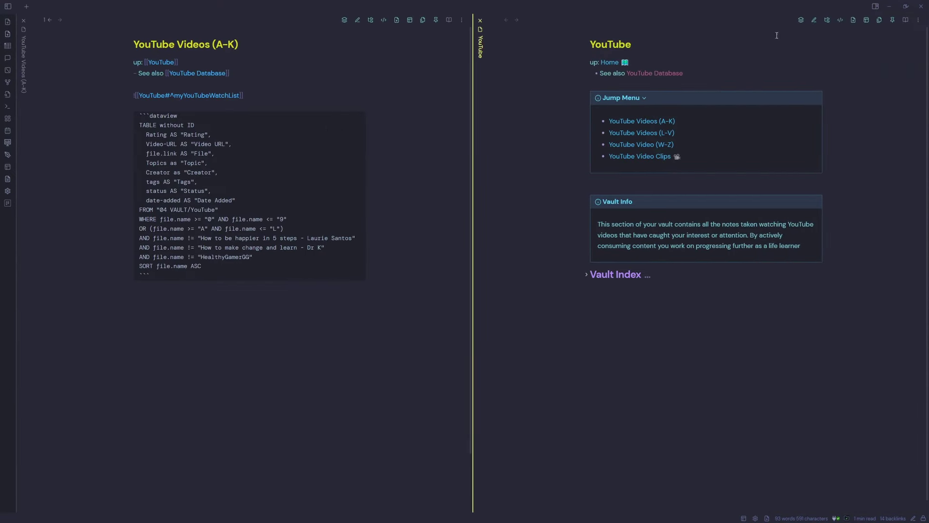
Toggle the tab stacking off and on, and examine the ^myYouTubeWatchList block ID in the YouTube note's Jump Menu callout.
click(801, 20)
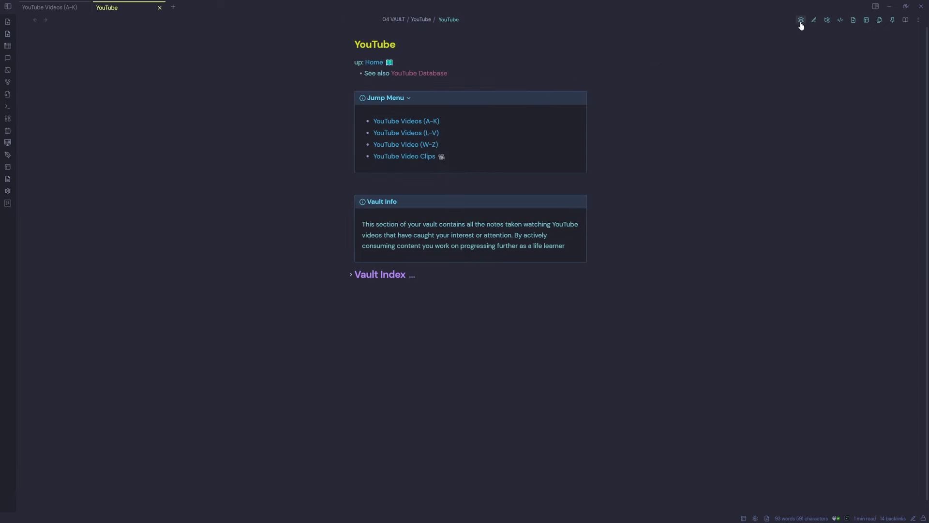
click(801, 23)
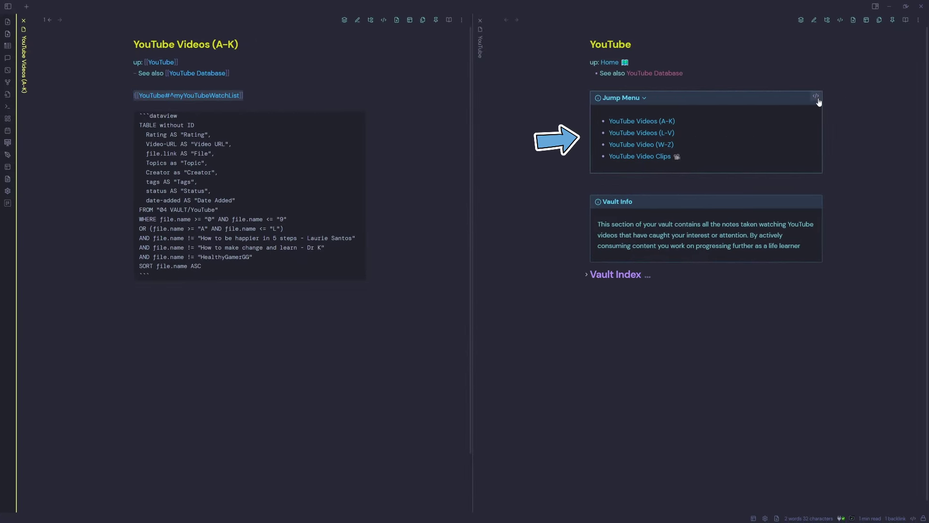
click(817, 98)
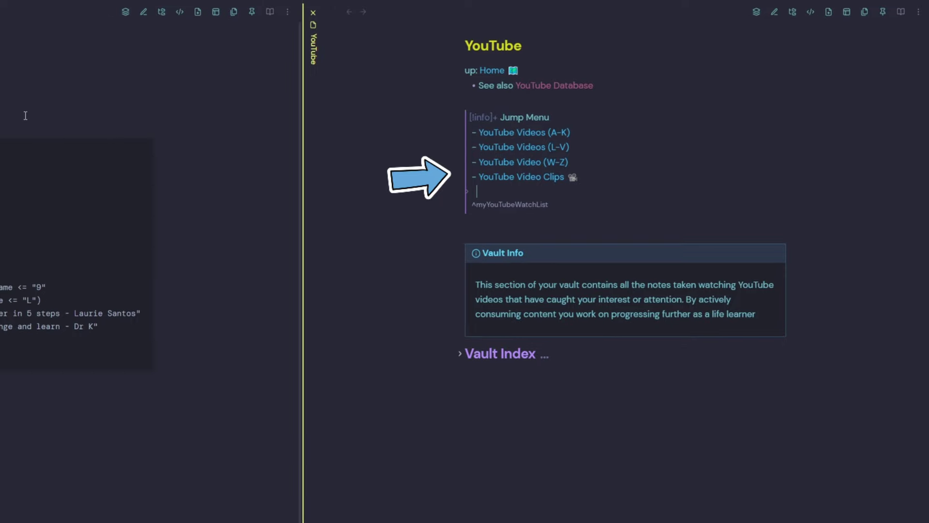
click(10, 117)
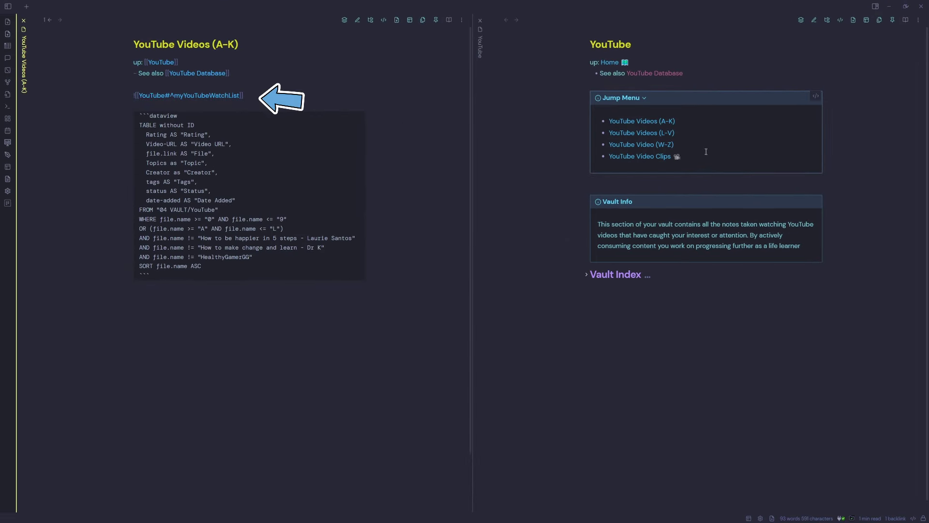
Try adding "test" after the YouTube Video (W-Z) entry in the YouTube note's Jump Menu callout.
click(706, 152)
text(test)
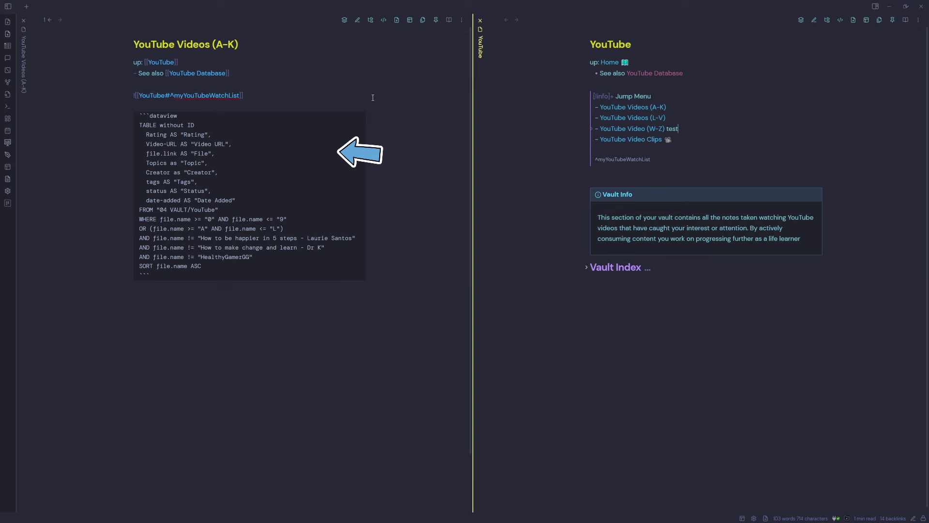
click(228, 158)
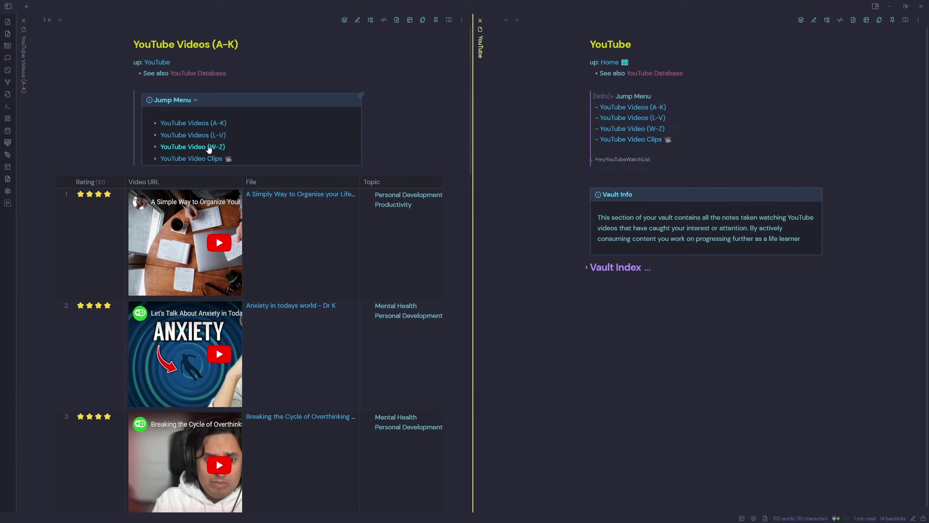
Close the YouTube note and examine the "TABLE without ID" line of the YouTube Videos (A-K) query in source mode.
click(481, 21)
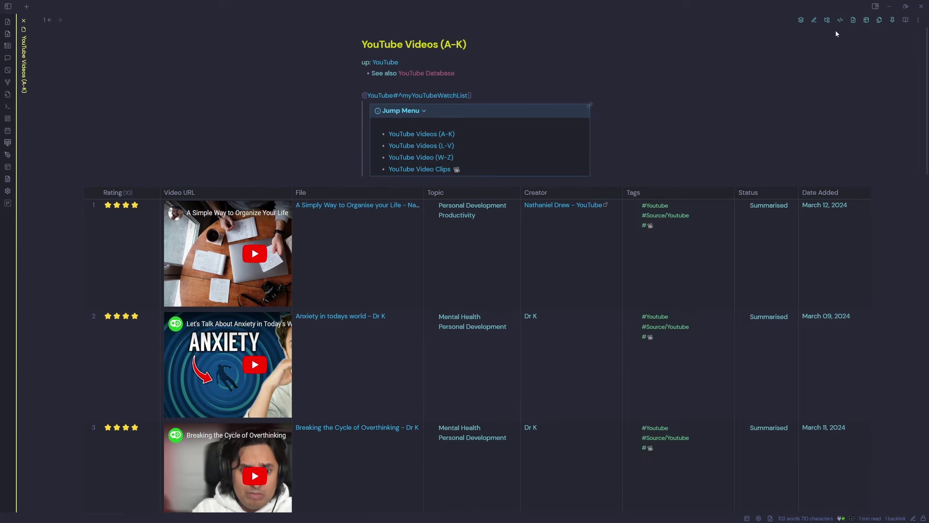
click(841, 20)
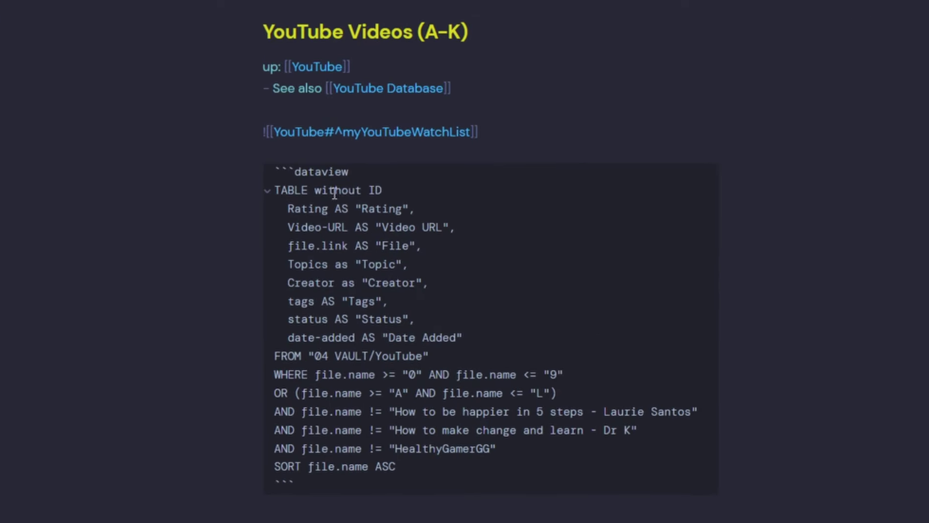
drag(393, 187, 277, 188)
click(404, 191)
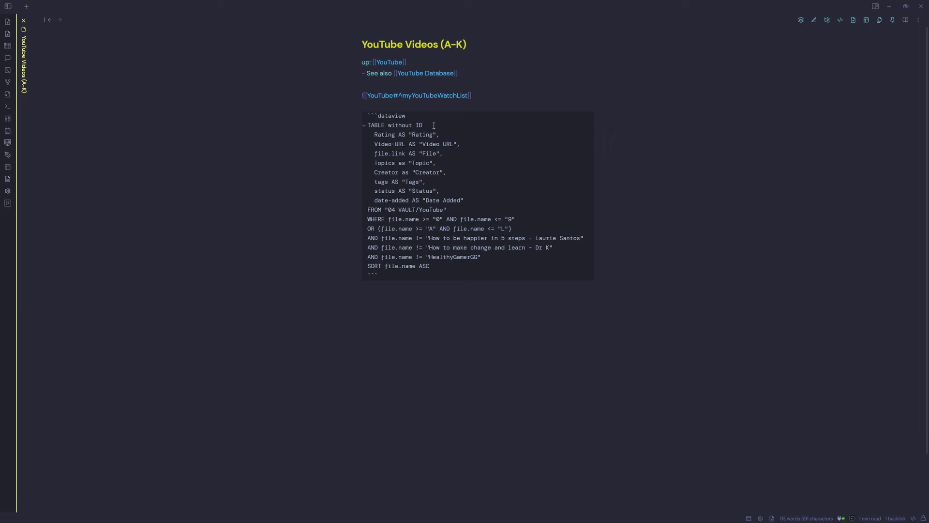
key(ctrl+e)
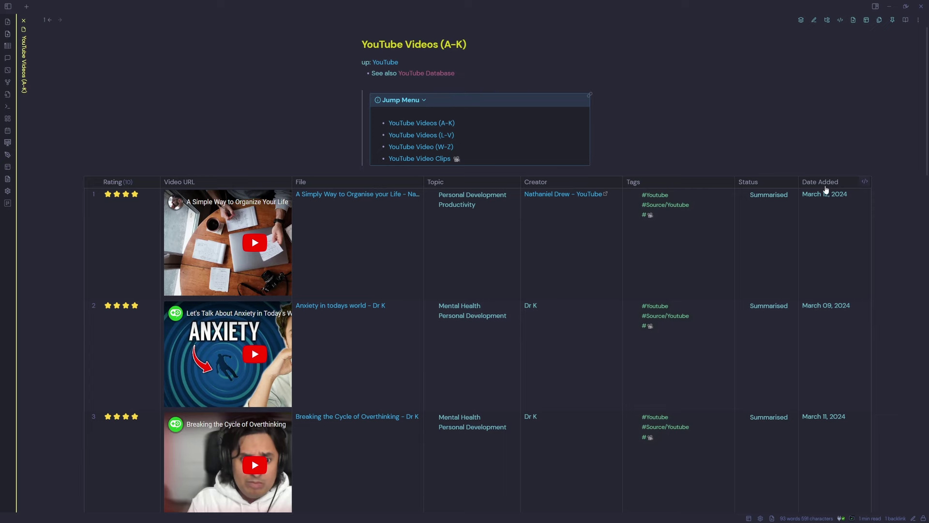
Examine the Dataview query's column definitions, its FROM "04 VAULT/YouTube" source and its 0 to 9 and A to L file name ranges.
click(865, 181)
drag(463, 266, 354, 203)
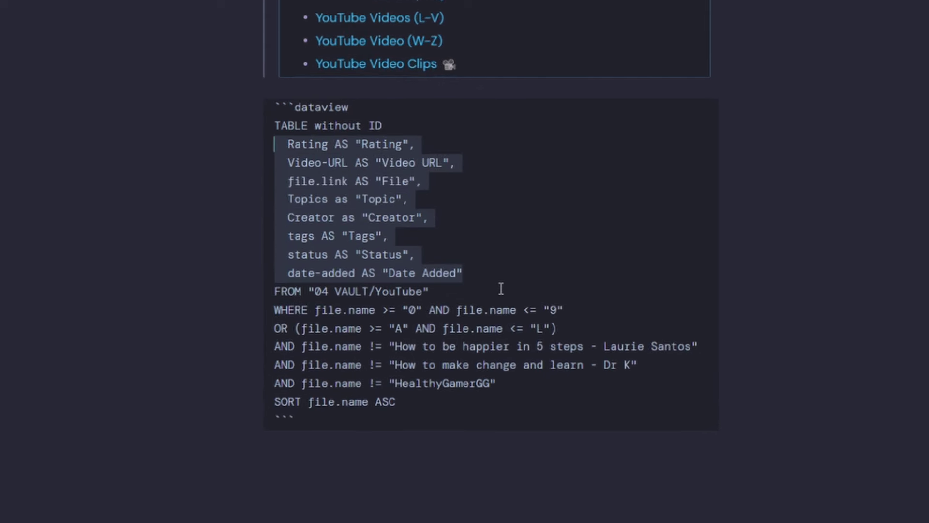
drag(448, 292, 259, 292)
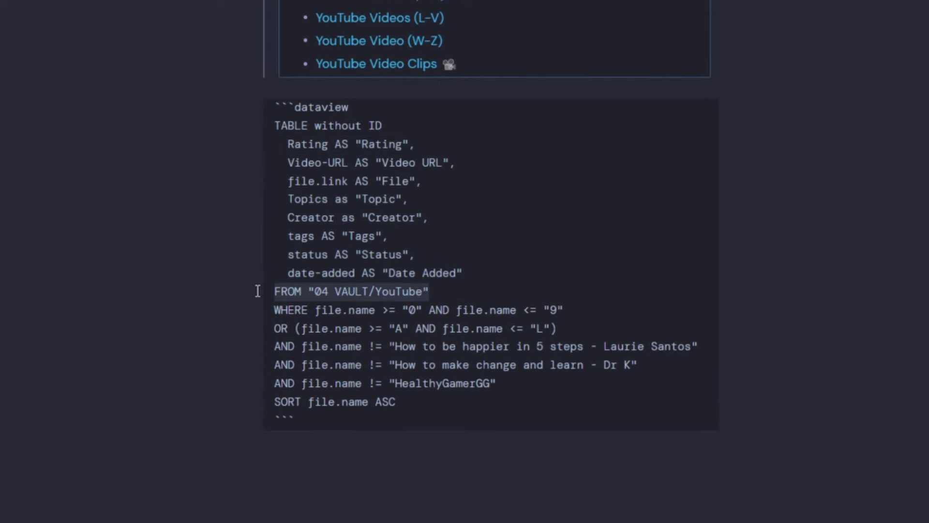
double_click(381, 292)
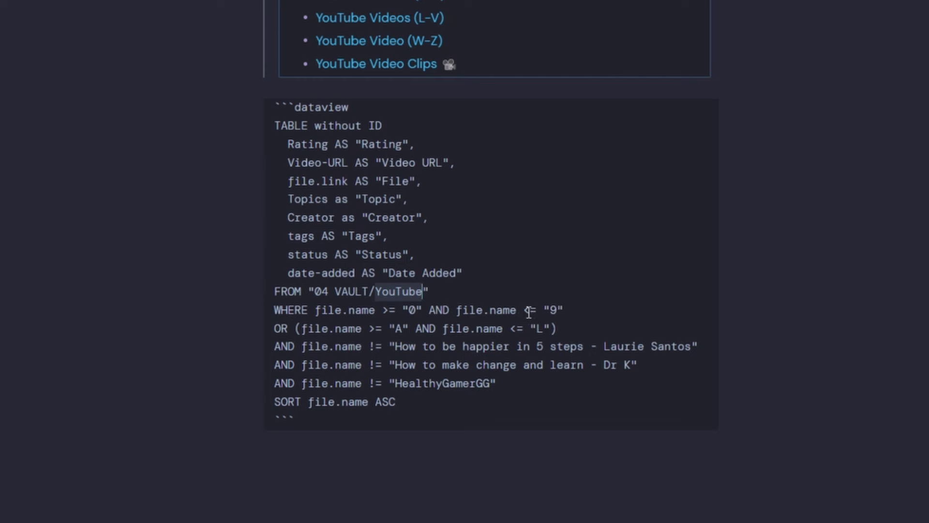
click(578, 311)
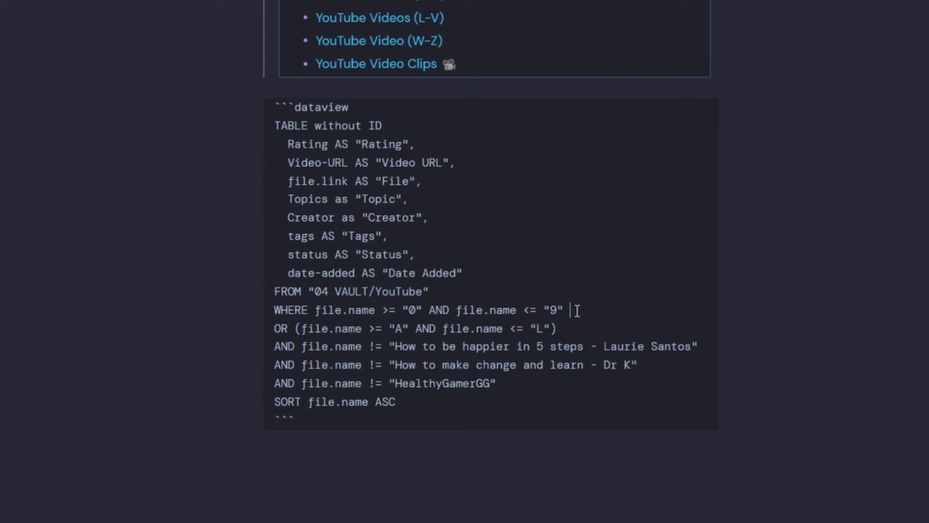
double_click(398, 329)
double_click(539, 329)
click(559, 330)
Examine the query's three file name exclusion lines and compare them with the YouTube folder in the vault's file list.
drag(532, 385, 274, 346)
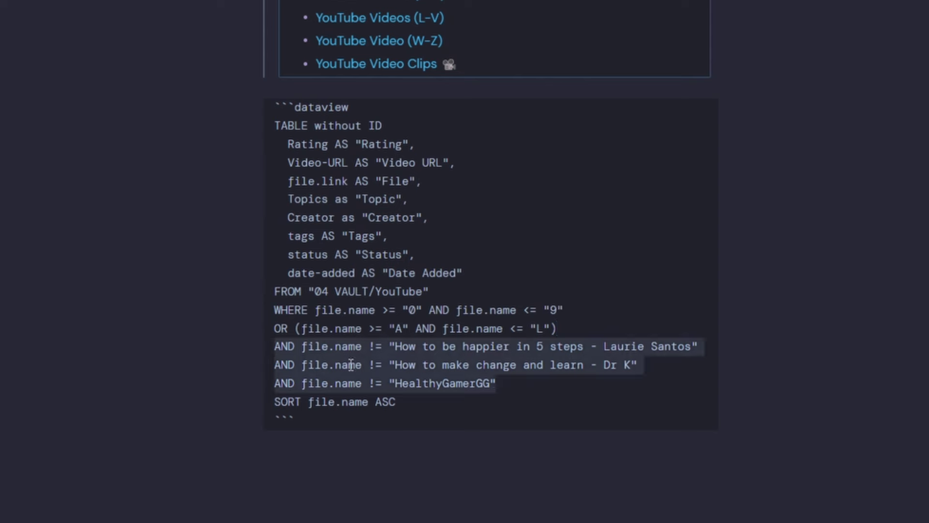
click(533, 384)
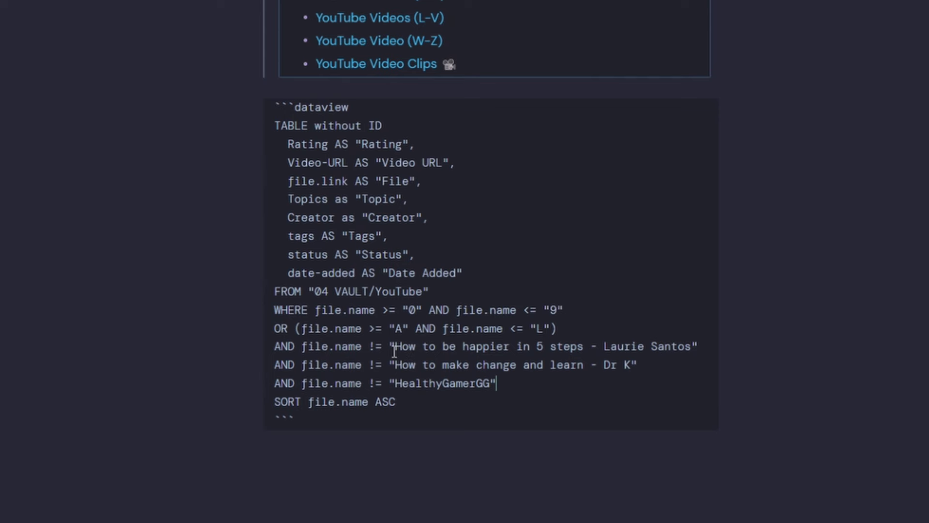
drag(638, 365, 264, 350)
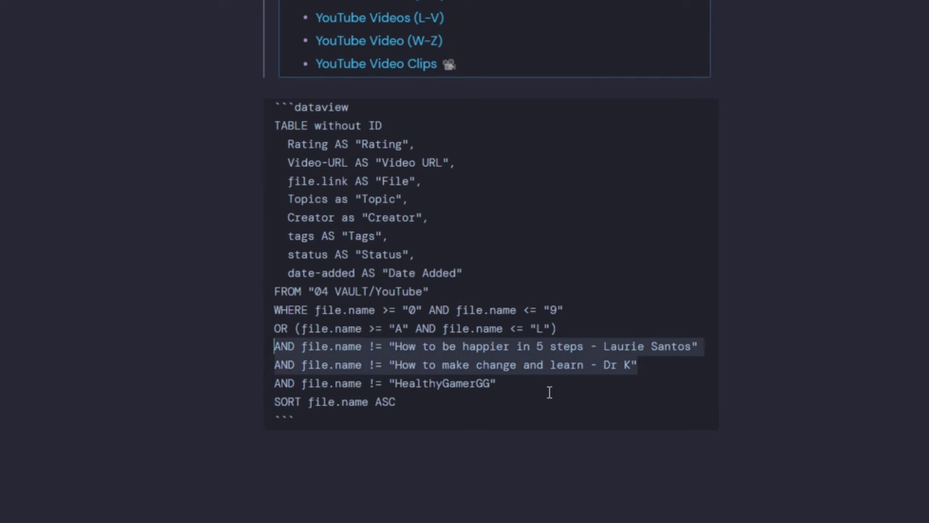
click(579, 363)
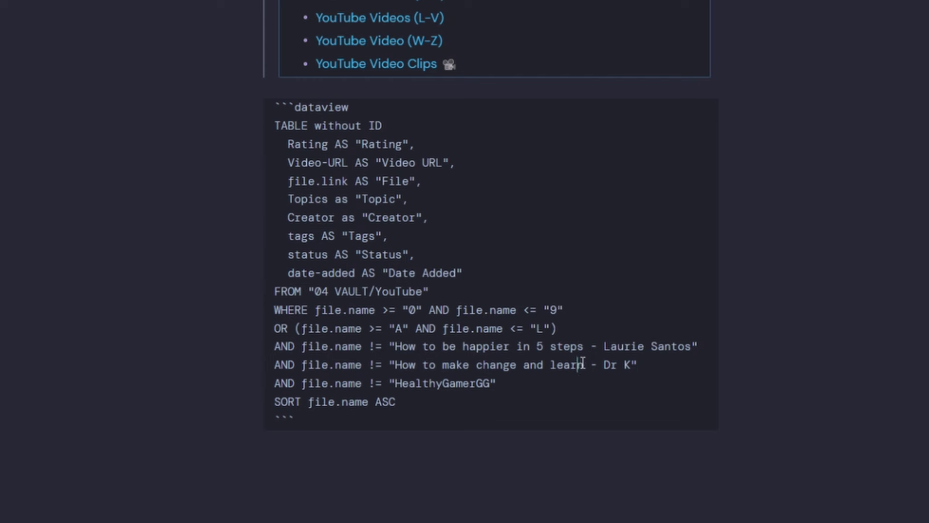
drag(652, 365, 274, 358)
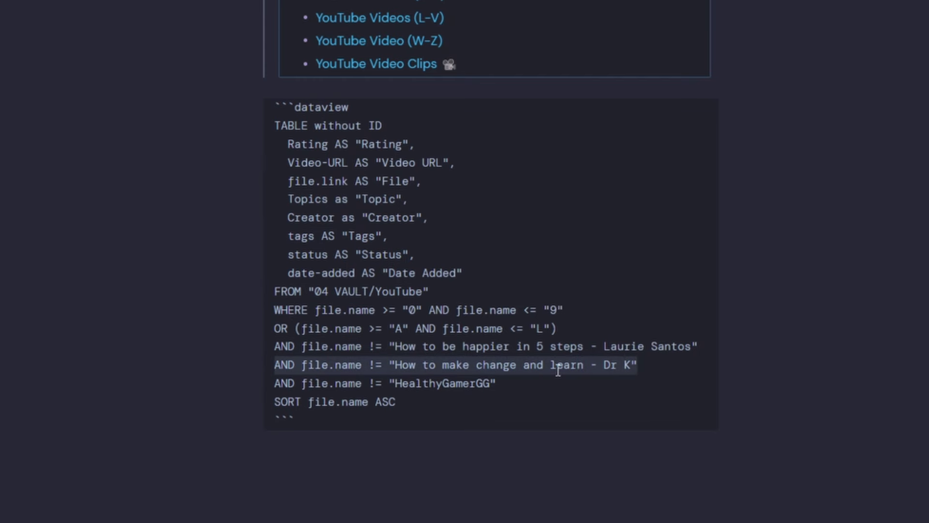
drag(701, 346, 264, 352)
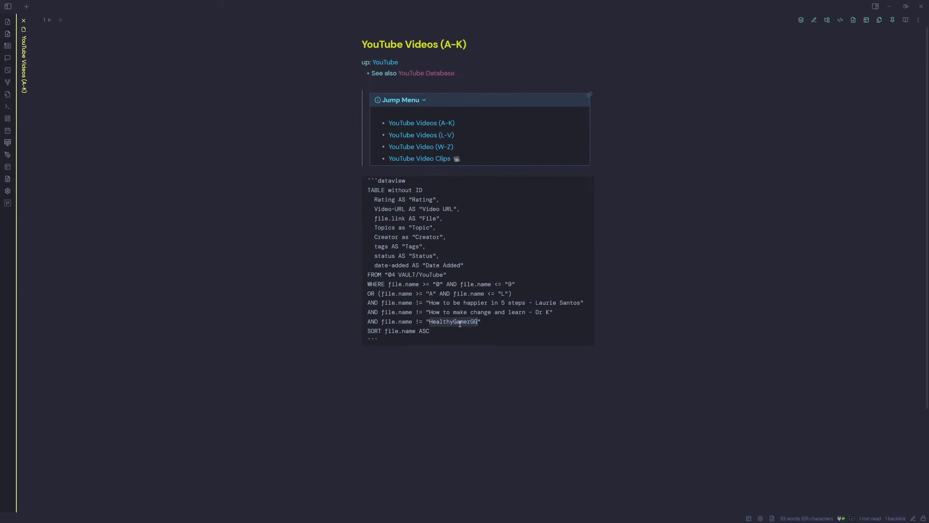
click(5, 8)
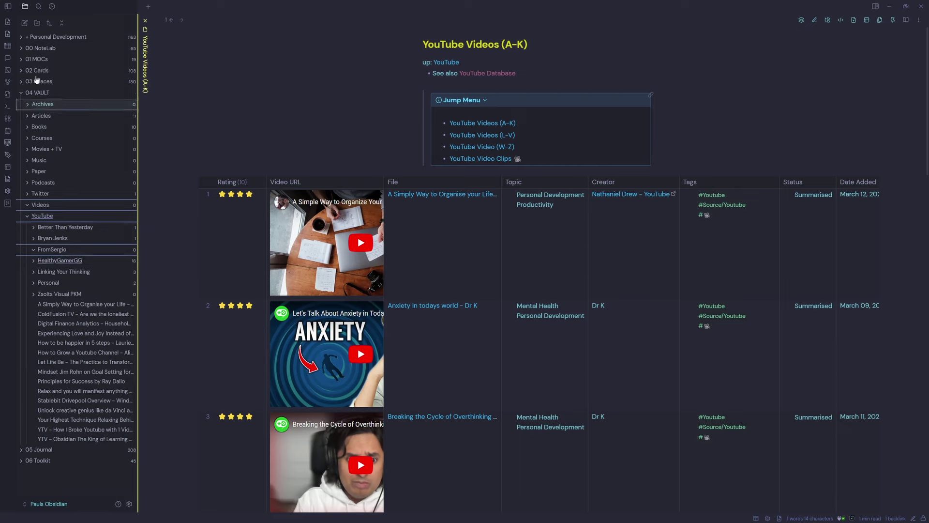
key(ctrl+backslash)
Examine the query's SORT file.name ASC line and look through the rendered video table down to its last row.
click(417, 332)
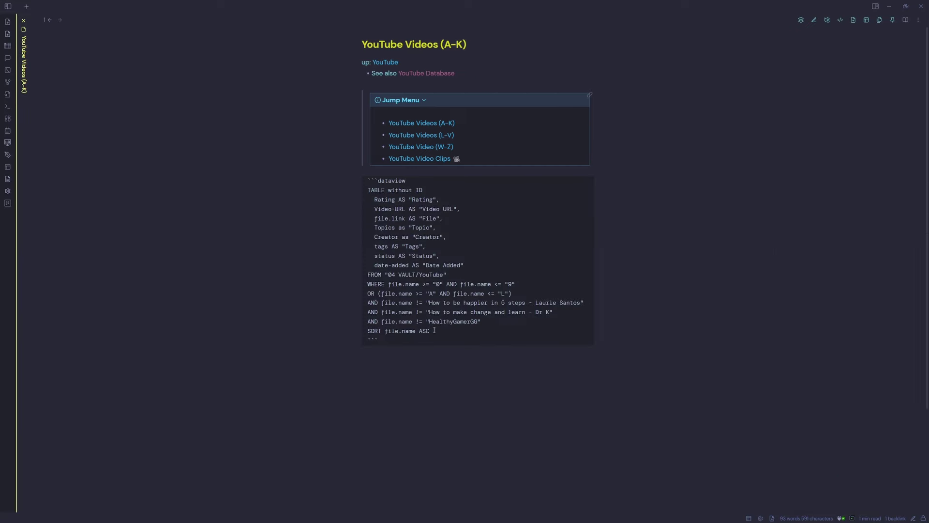
click(476, 385)
scroll(476, 385, down, 20)
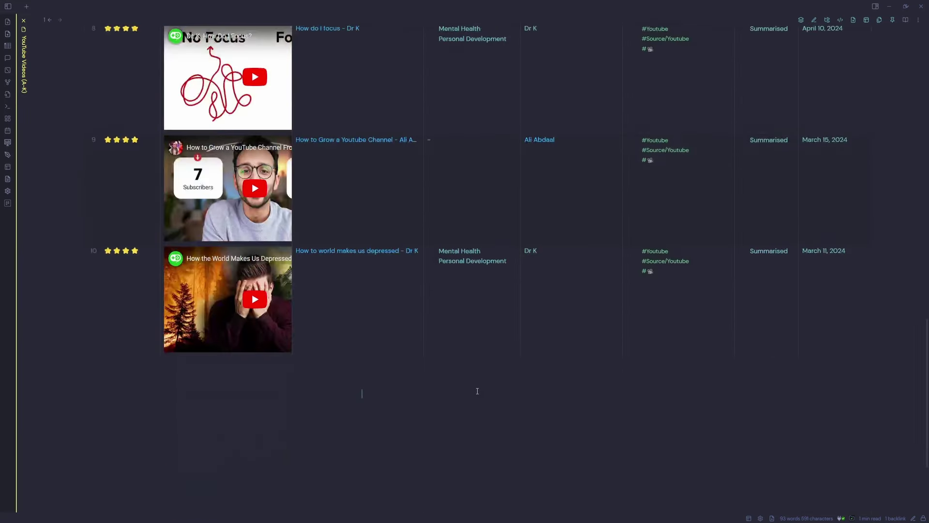
scroll(480, 395, up, 3)
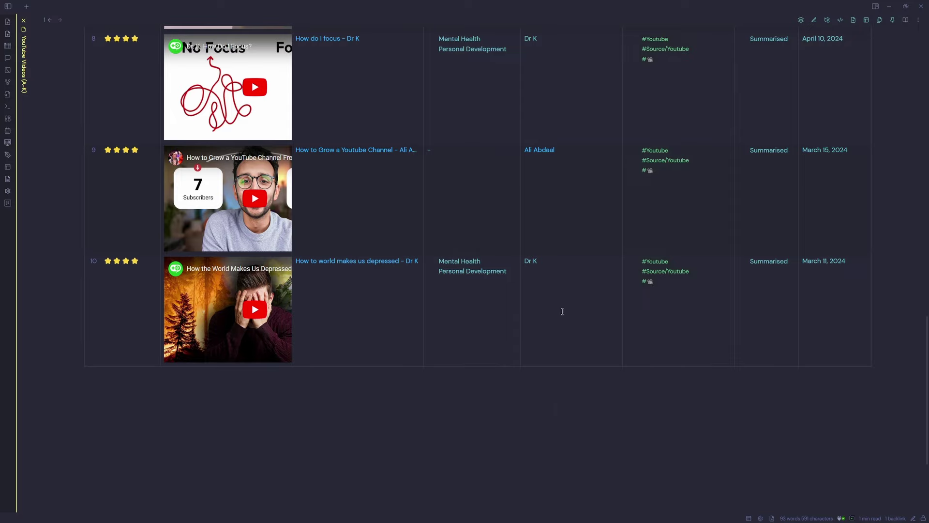
scroll(562, 311, up, 3)
scroll(564, 326, up, 15)
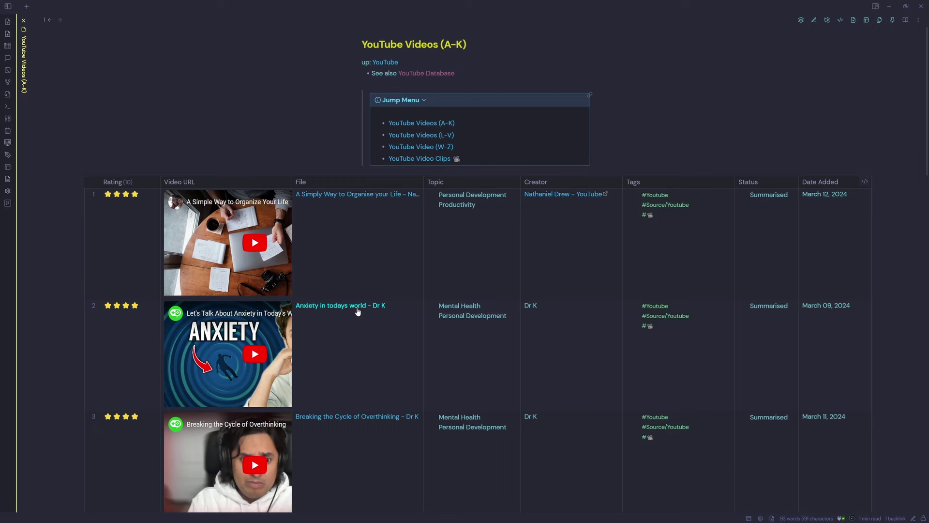
Open the "Anxiety in todays world" note alongside the table, examine its Video-URL property and notes with properties collapsed, and close it.
ctrl+alt+click(358, 312)
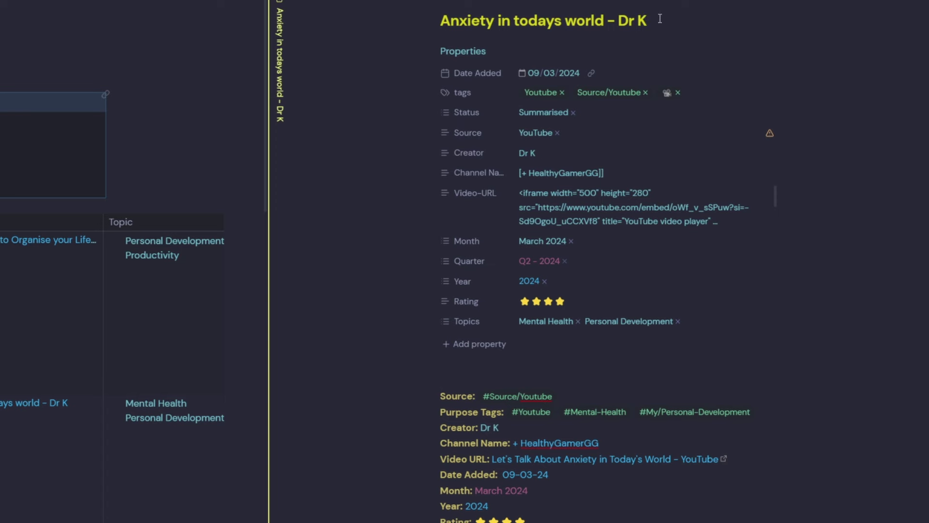
click(584, 202)
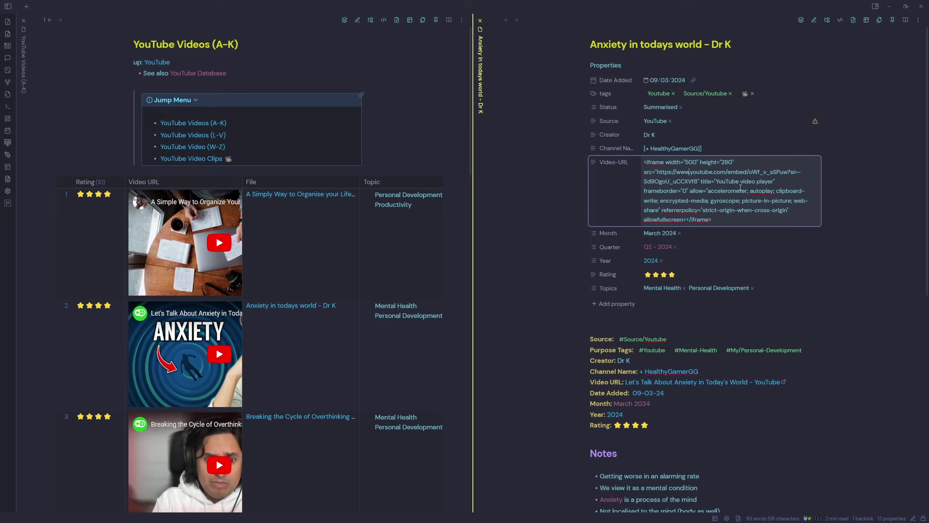
click(606, 65)
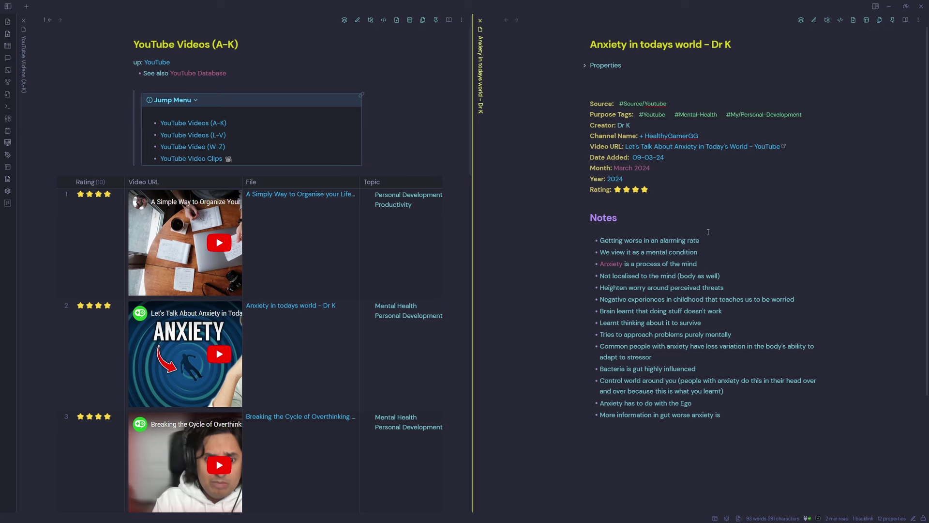
click(761, 414)
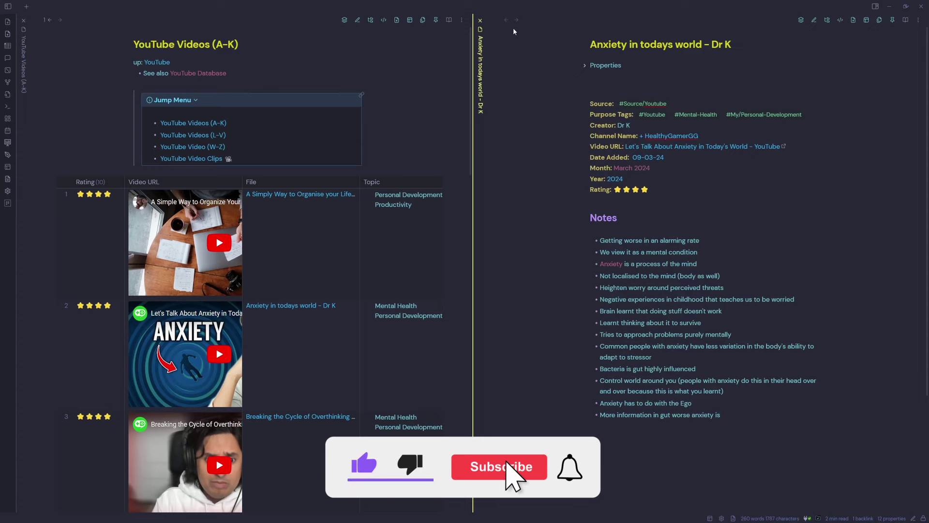
click(480, 21)
Open the YouTube Video Clips note from the Jump Menu and look through its video cards.
click(416, 158)
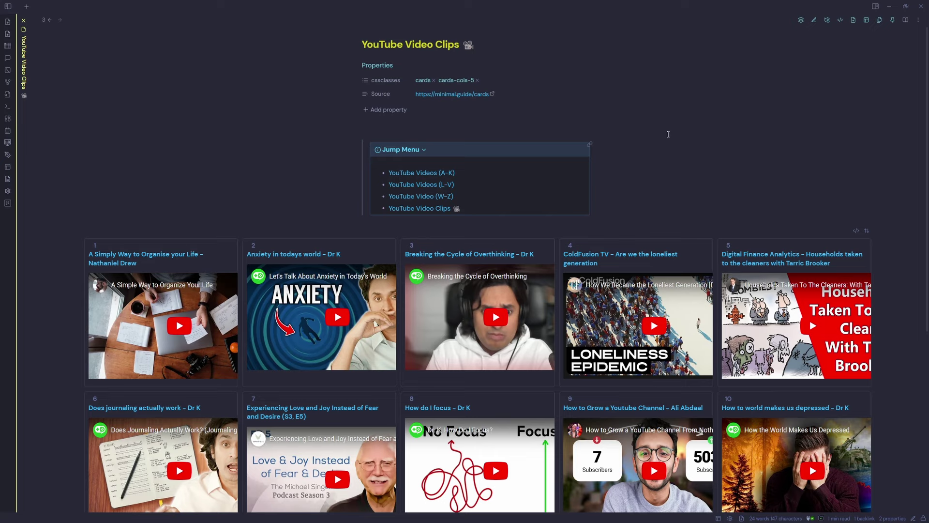
scroll(652, 263, down, 4)
scroll(652, 263, up, 4)
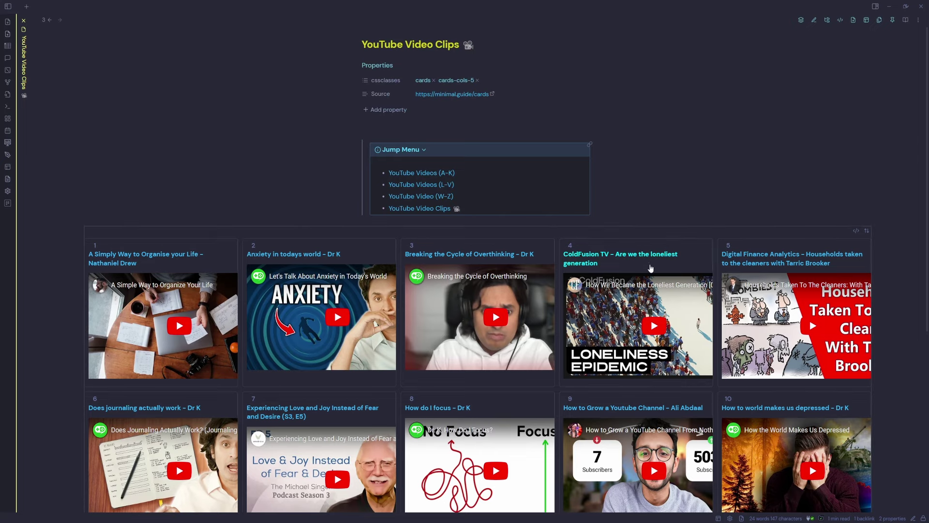
scroll(655, 280, down, 1)
scroll(564, 203, up, 1)
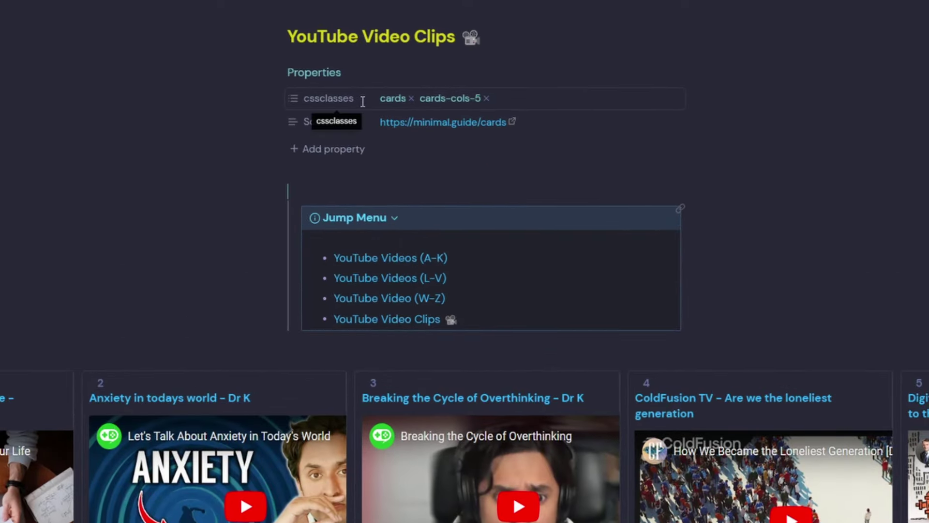
Try removing the cards class from the YouTube Video Clips note's cssclasses property and look through the resulting layout.
click(411, 98)
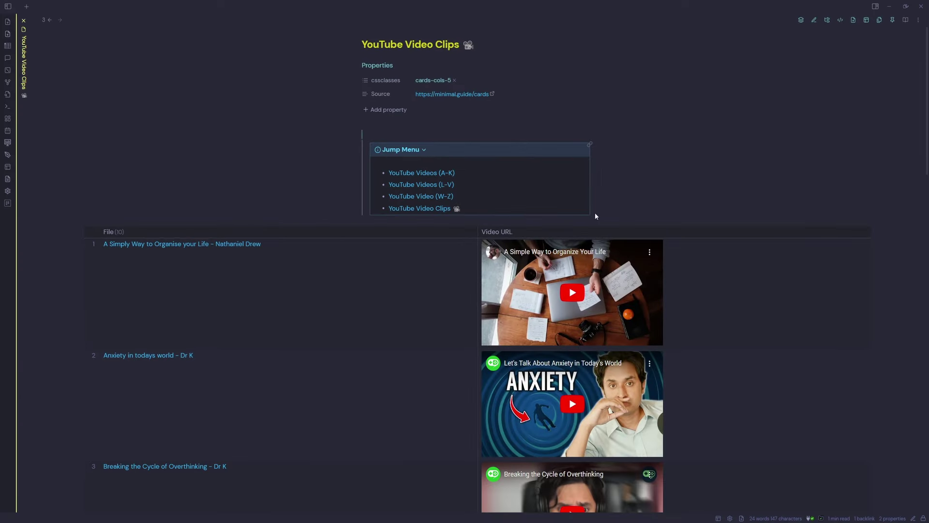
scroll(622, 370, down, 7)
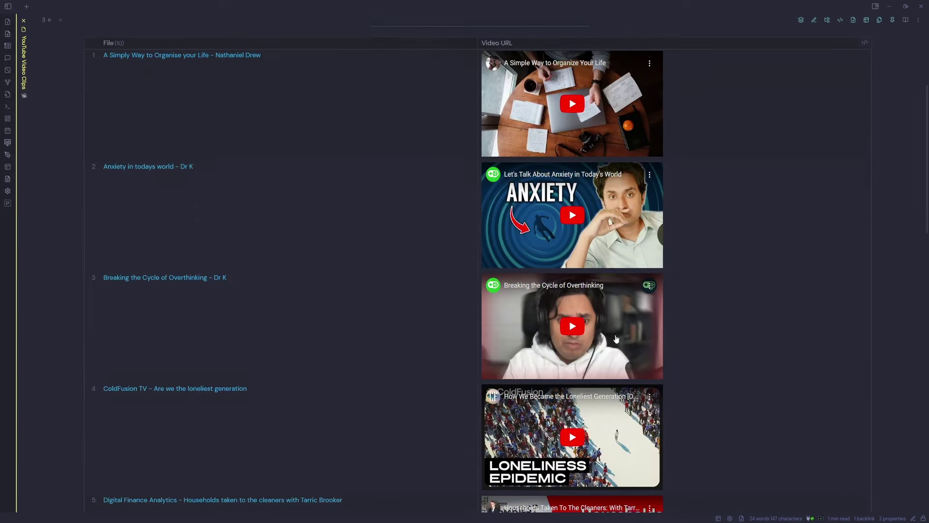
scroll(625, 377, up, 5)
scroll(626, 377, up, 3)
Set the YouTube Video Clips note's cssclasses property to cards and cards-col-3.
click(486, 80)
text(cards-cols-5 cards)
key(Return)
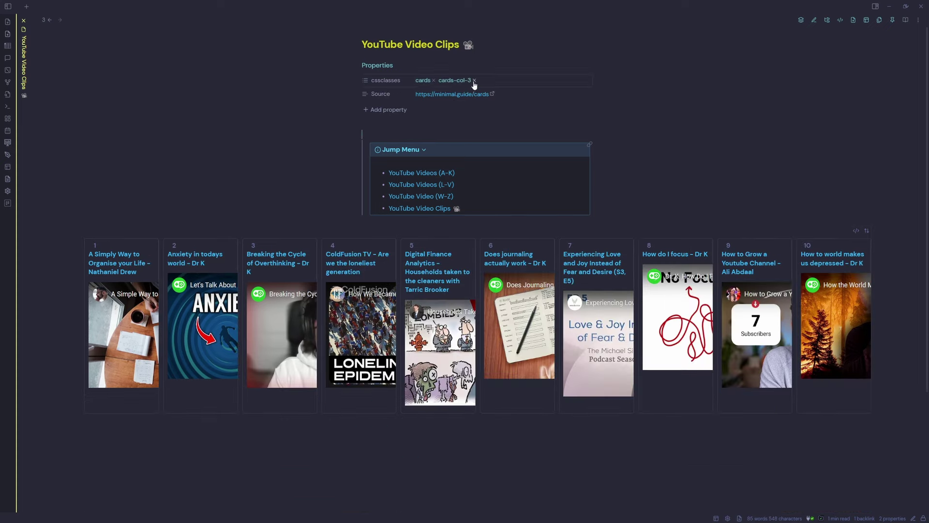
Replace the cards-col-3 value in the cssclasses property with cards-cols-3 and look through the card grid.
click(475, 81)
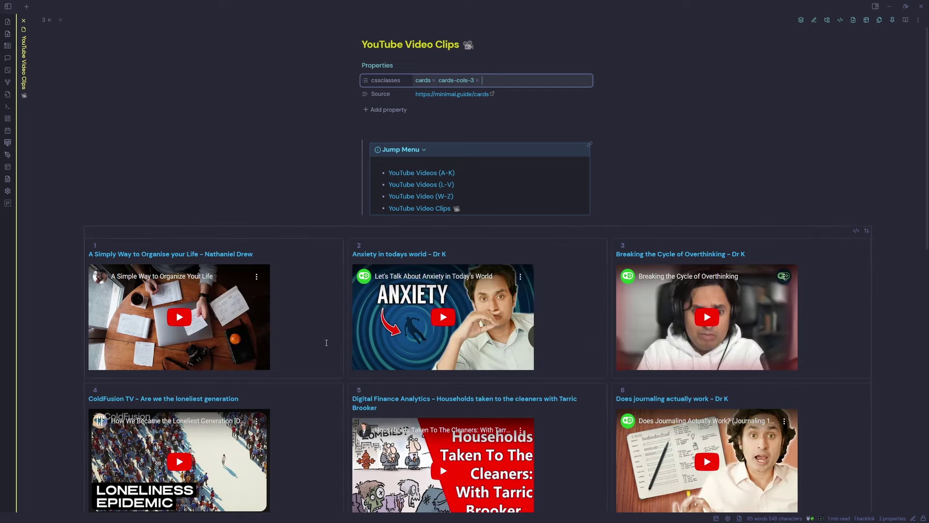
scroll(345, 359, down, 8)
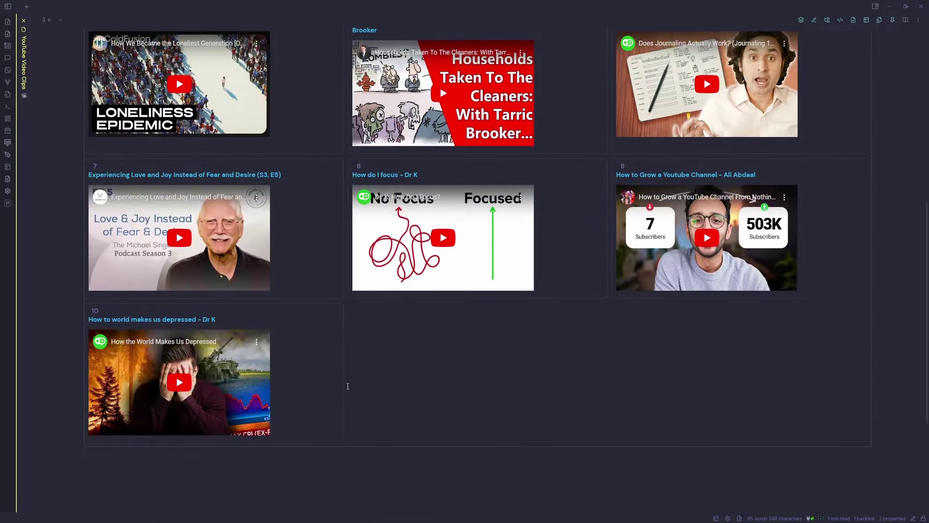
scroll(348, 386, up, 5)
scroll(348, 386, down, 5)
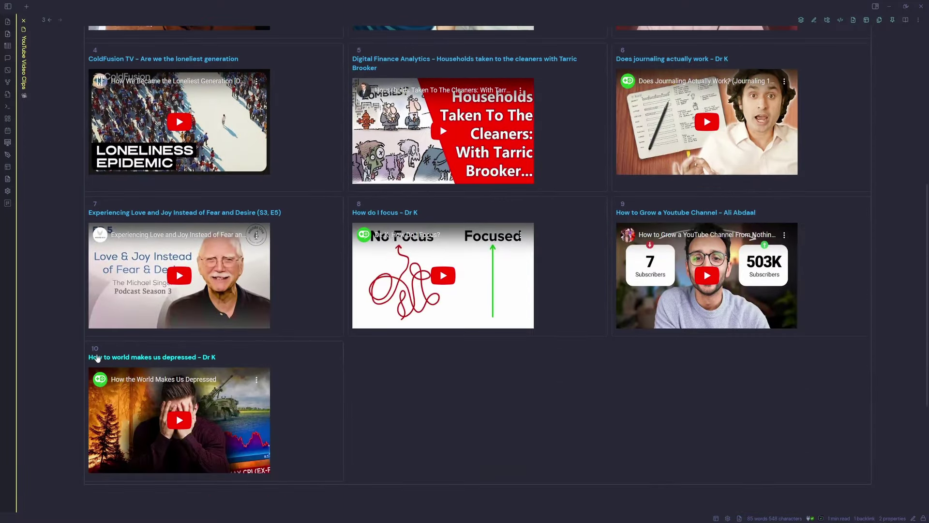
Examine the YouTube Video Clips note's frontmatter, Jump Menu embed and Dataview query filters in source mode, and return to live preview.
key(ctrl+e)
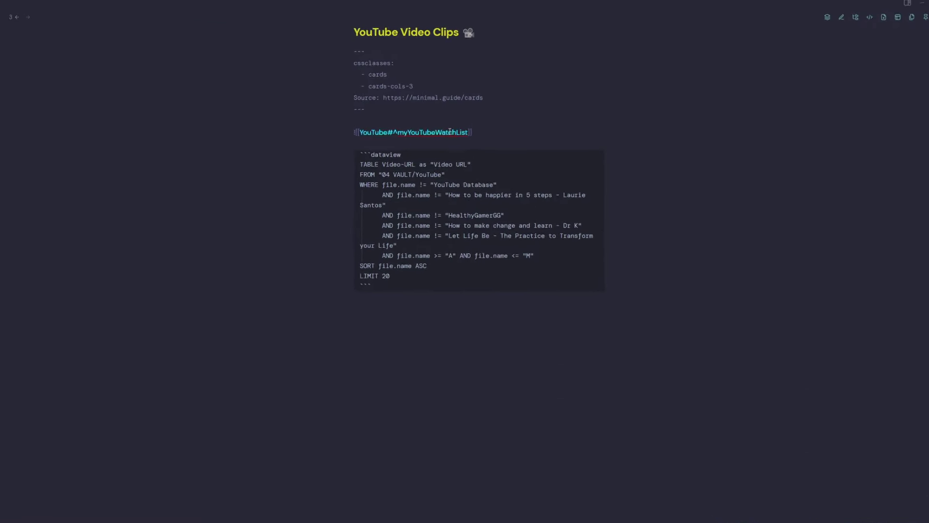
drag(372, 105, 347, 54)
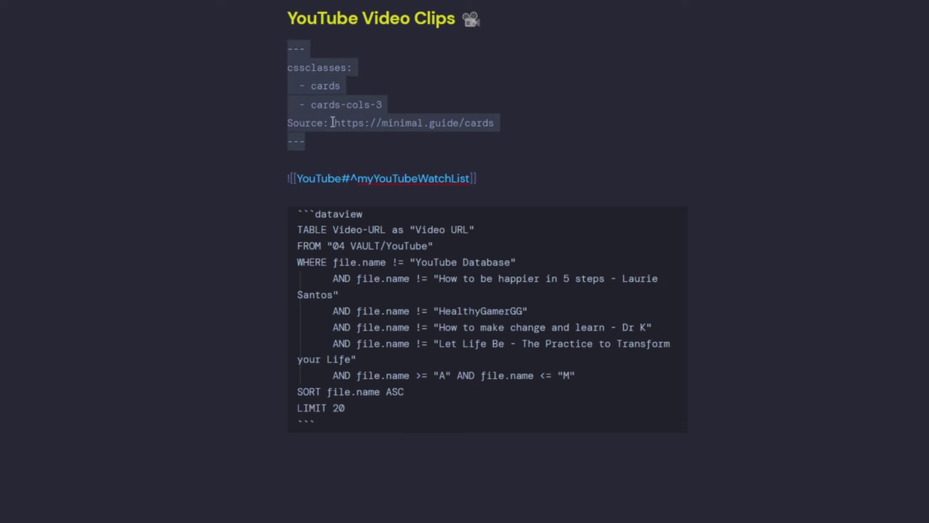
drag(557, 174, 229, 185)
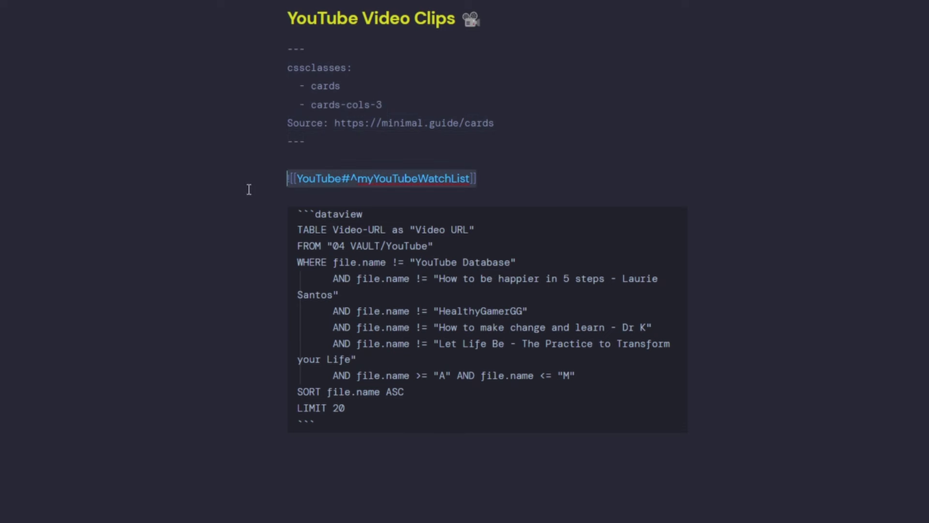
click(467, 260)
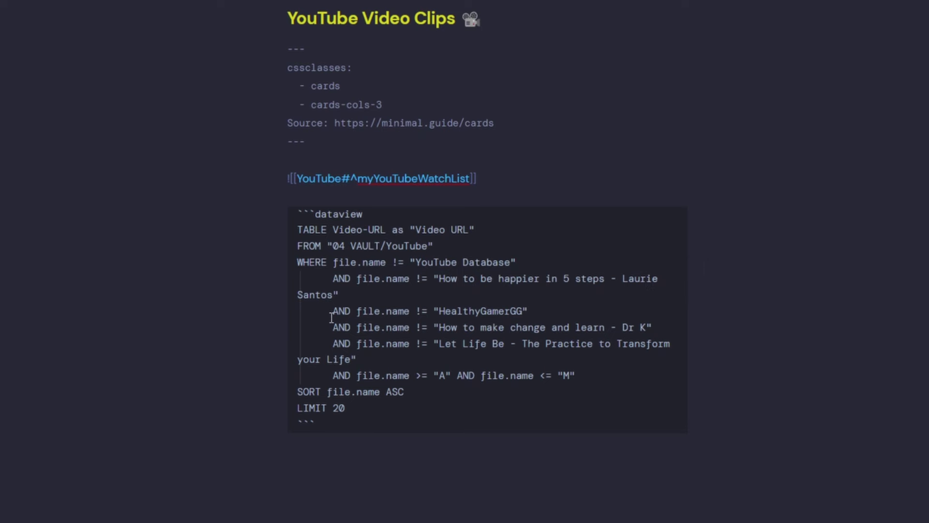
drag(671, 345, 331, 311)
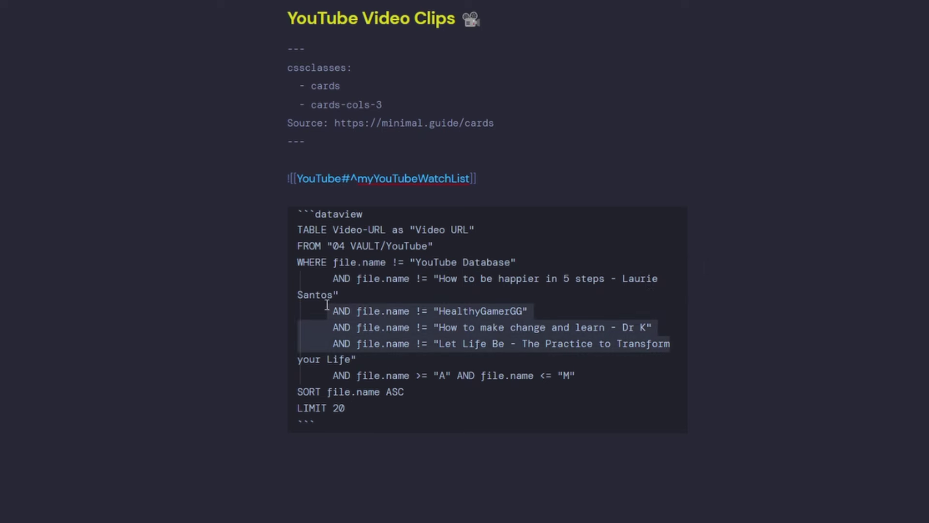
click(498, 344)
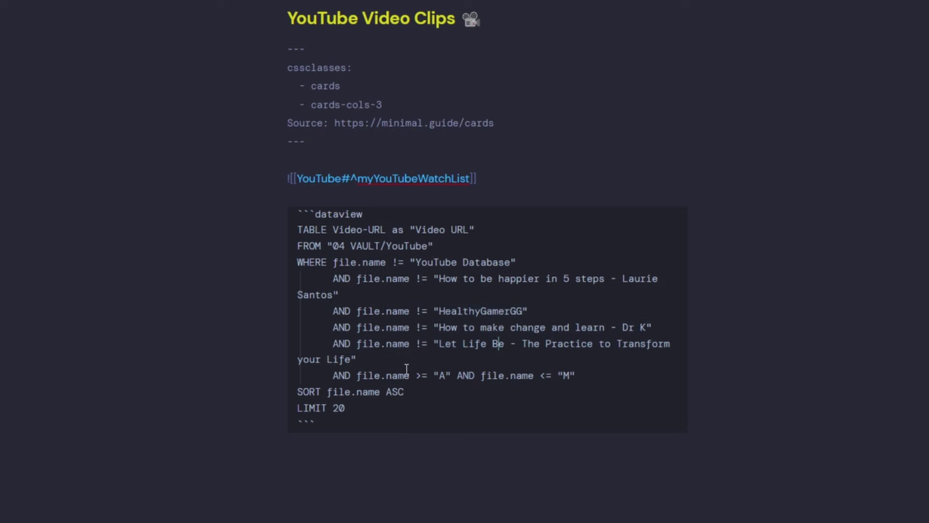
drag(596, 374, 433, 378)
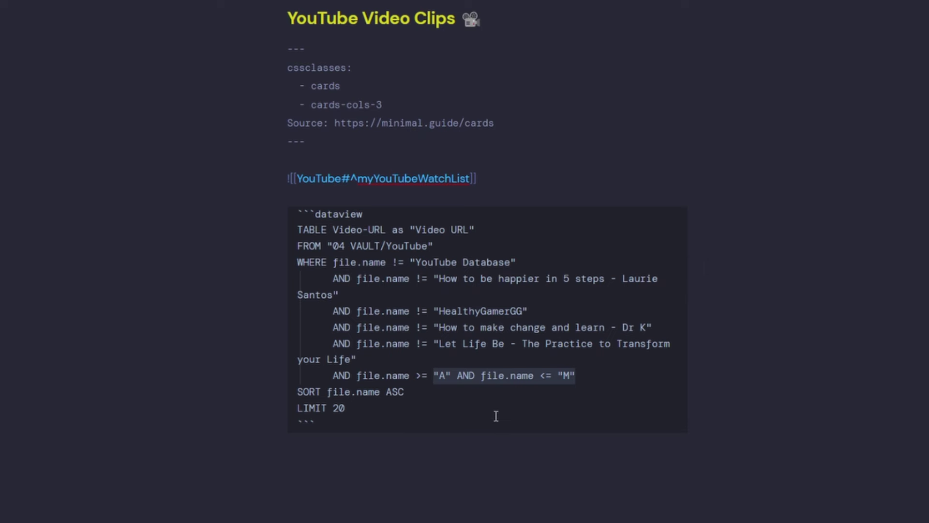
key(Left)
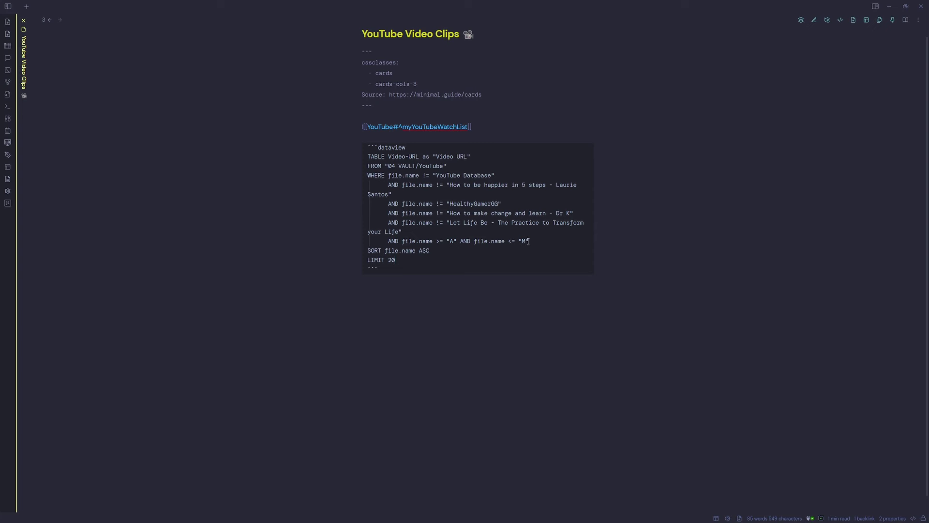
click(840, 20)
click(395, 351)
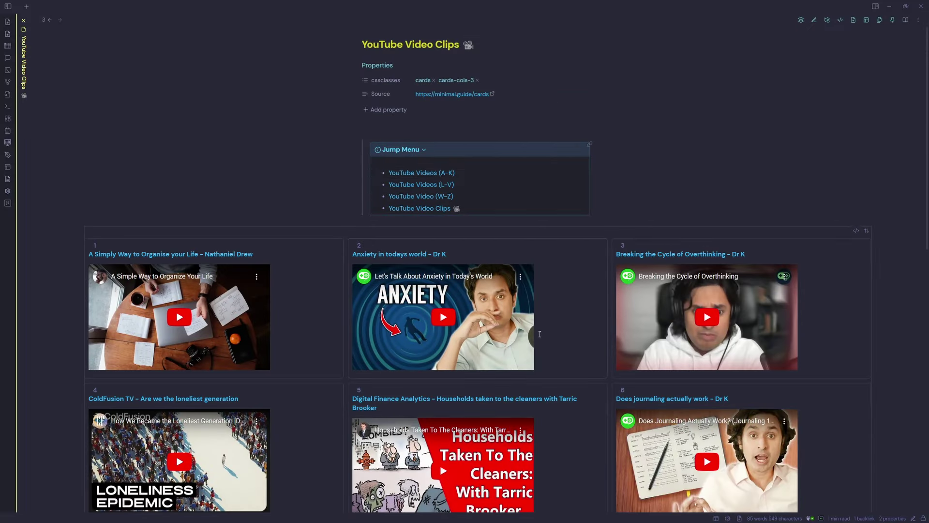
Look through the cards and set the column class in the cssclasses property to cards-cols-5.
scroll(540, 334, down, 8)
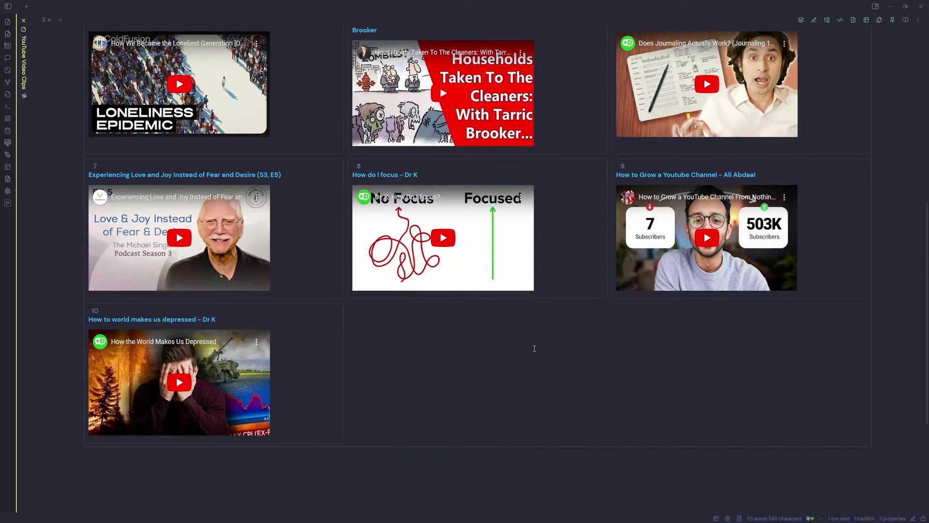
scroll(535, 349, down, 4)
scroll(534, 351, up, 11)
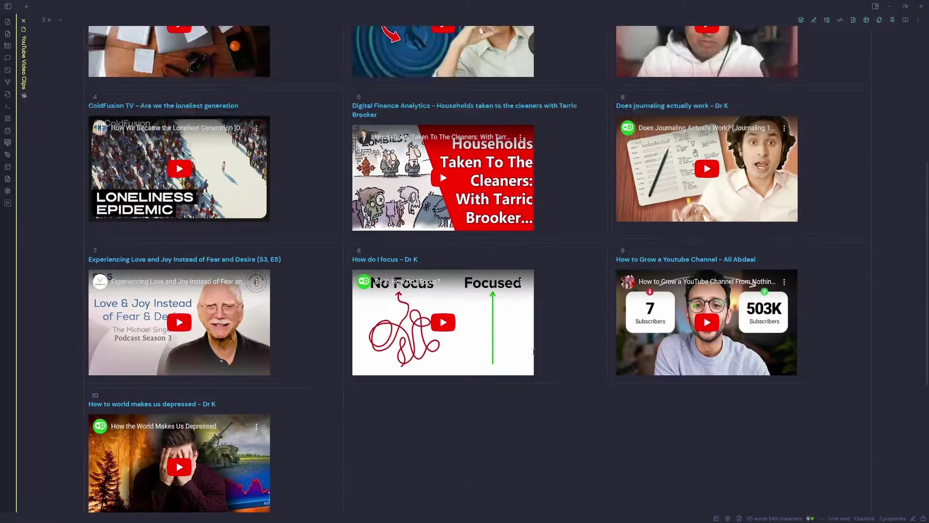
click(473, 43)
key(BackSpace)
text(5)
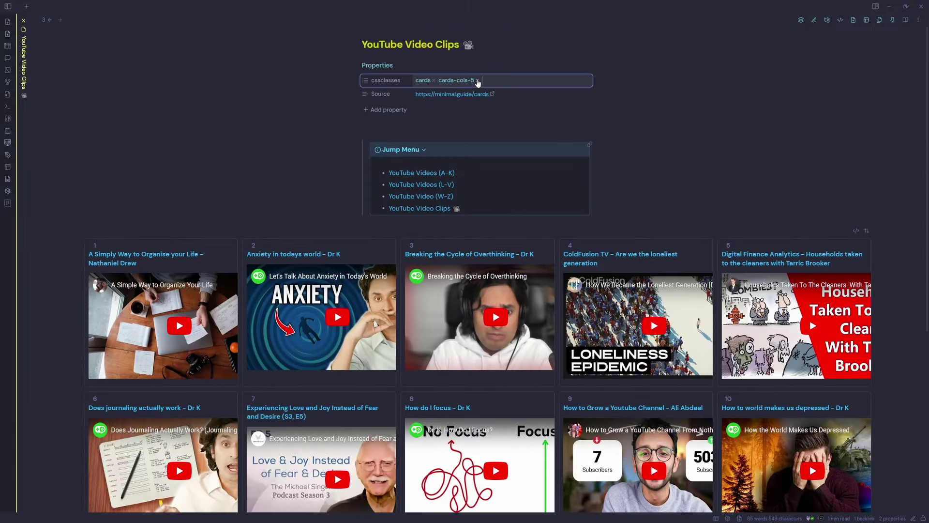
key(Escape)
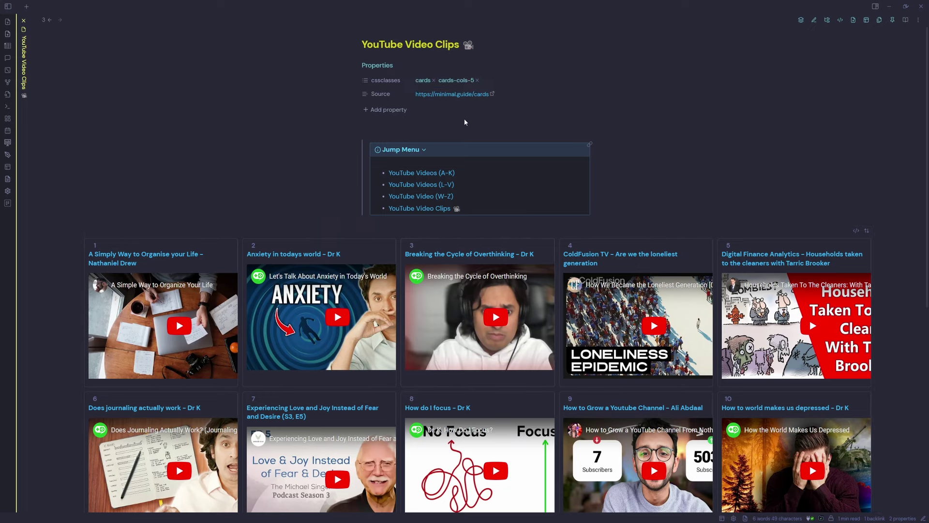
click(521, 81)
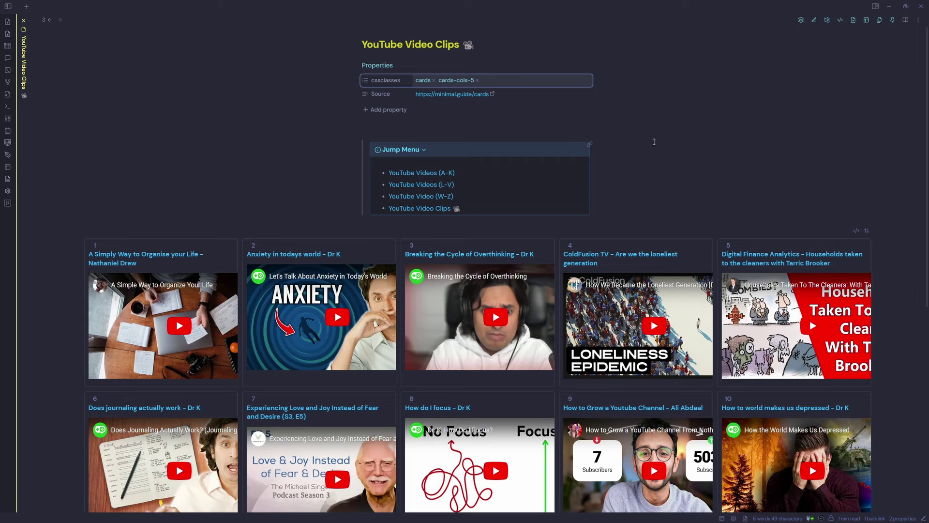
Make a copy of the YouTube Video Clips note and end the copy's title with the number 2.
key(ctrl+p)
text(make)
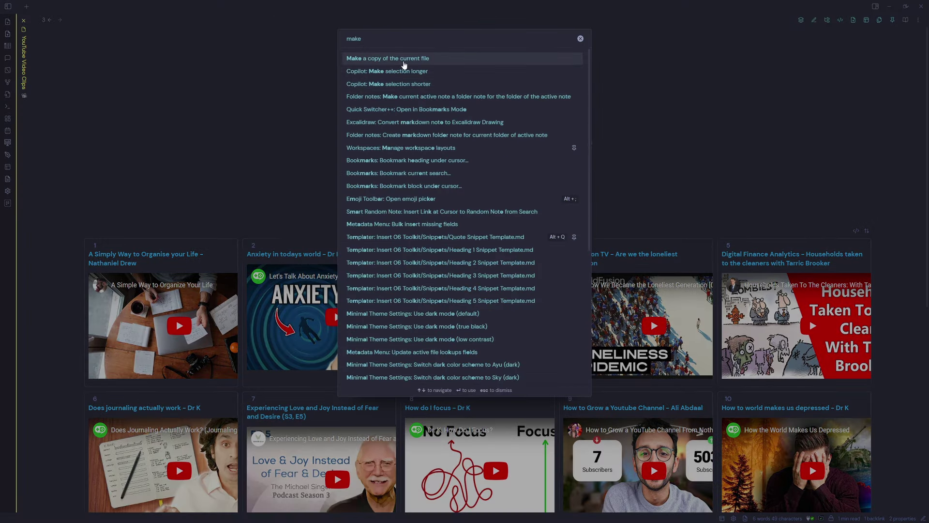
click(405, 59)
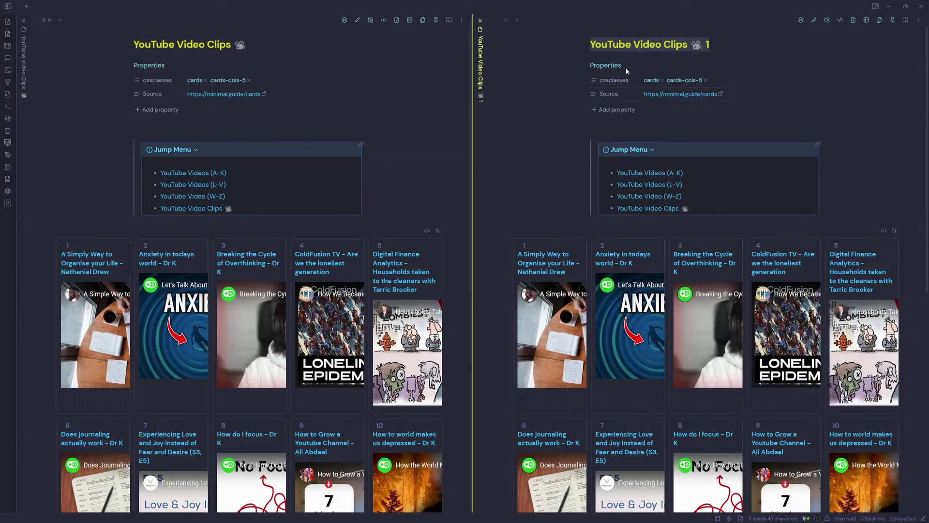
click(731, 48)
key(BackSpace)
text(2)
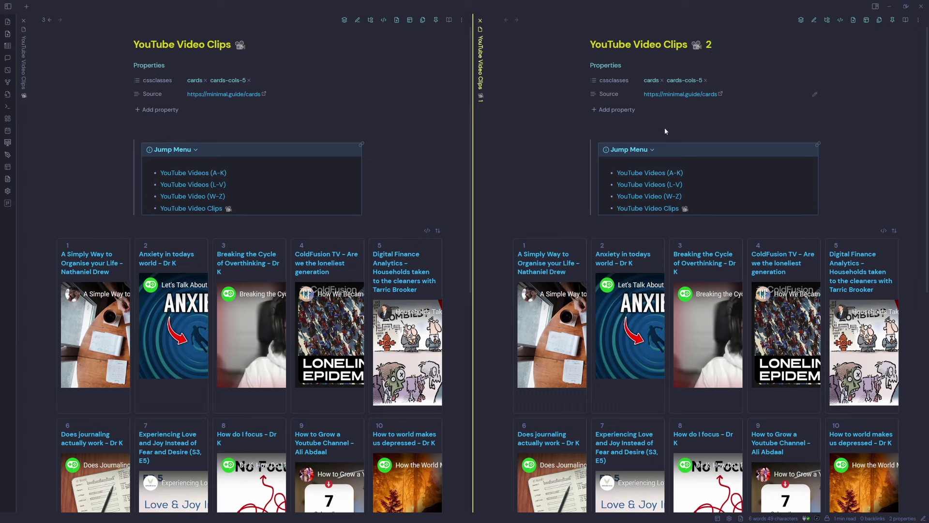
Change the copied note's Dataview query to filter file names from "M" to "Z".
click(884, 230)
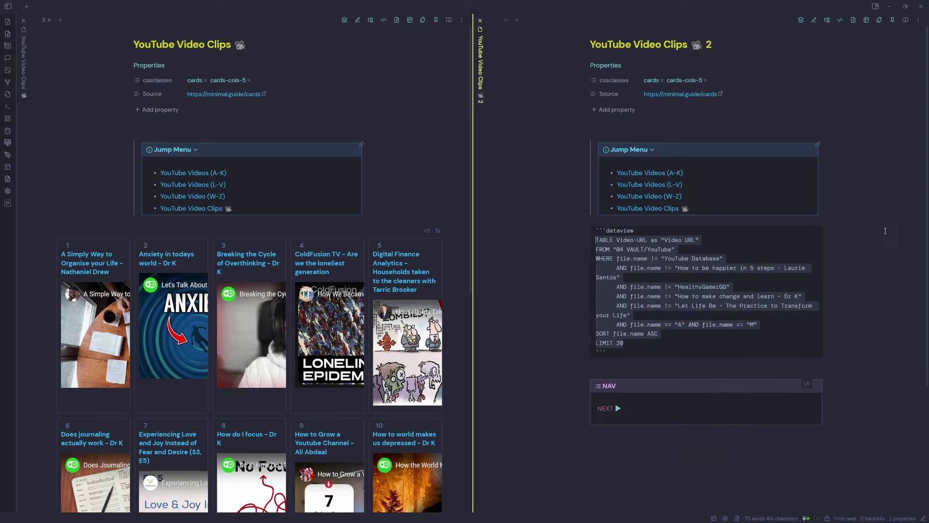
click(691, 326)
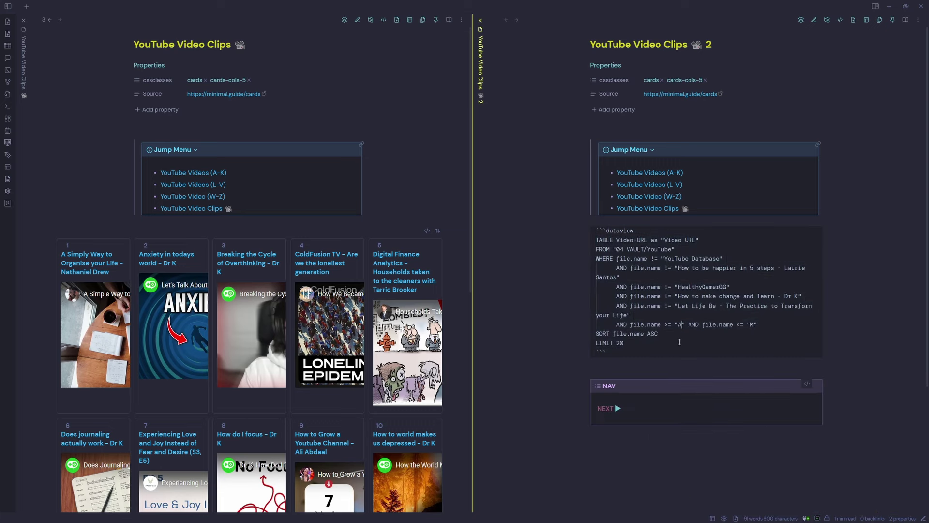
double_click(680, 324)
text(M)
double_click(753, 325)
text(Z)
click(733, 458)
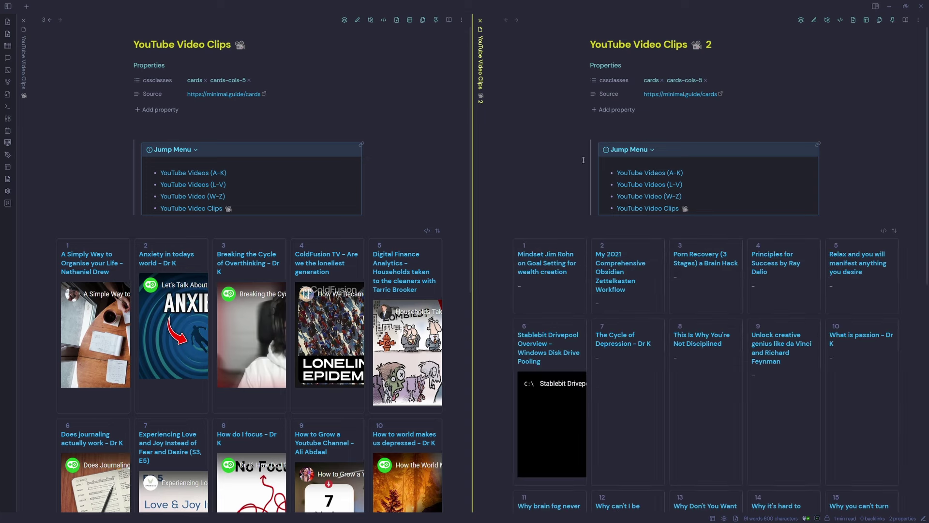
Open Bookshelf 02 (E-H) from the Bookshelf note alongside, reuse its PREVIOUS and NEXT line in the copied note's NAV callout, and close it.
key(ctrl+o)
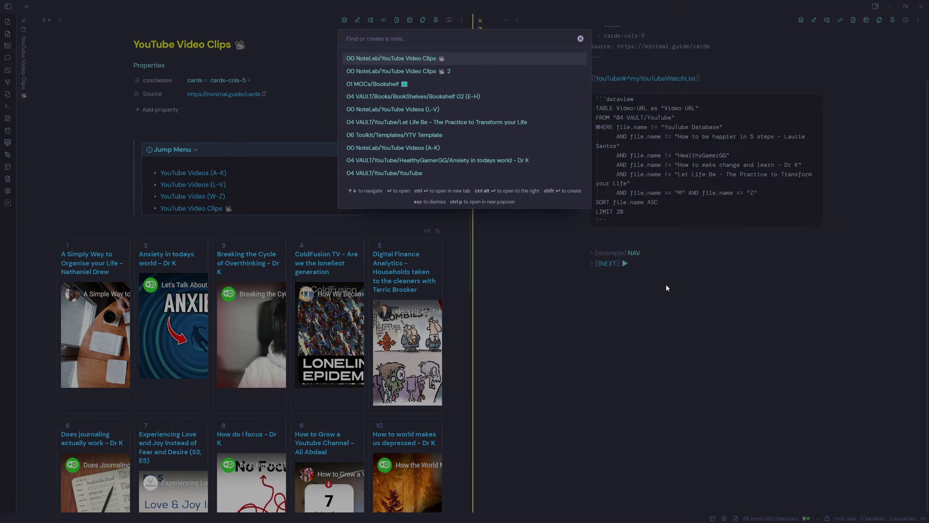
ctrl+alt+click(389, 84)
click(686, 108)
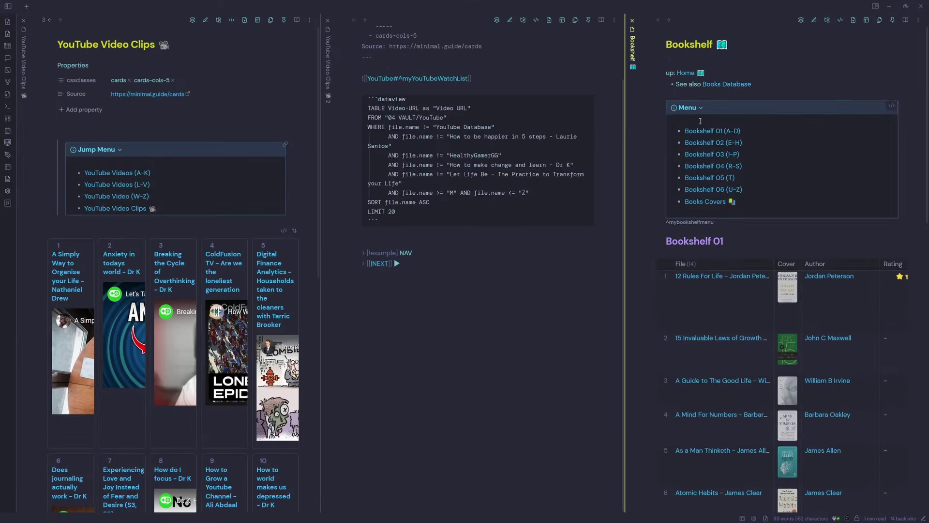
click(714, 143)
scroll(720, 156, down, 10)
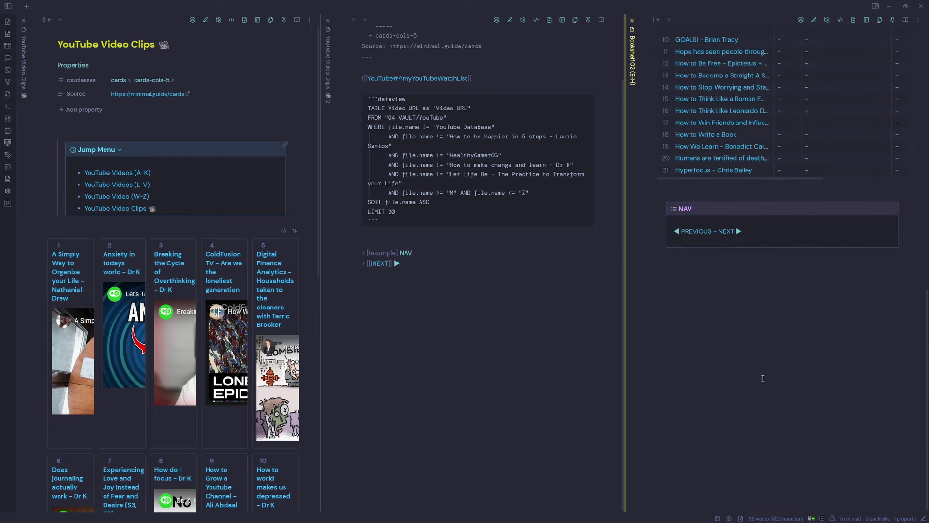
click(632, 20)
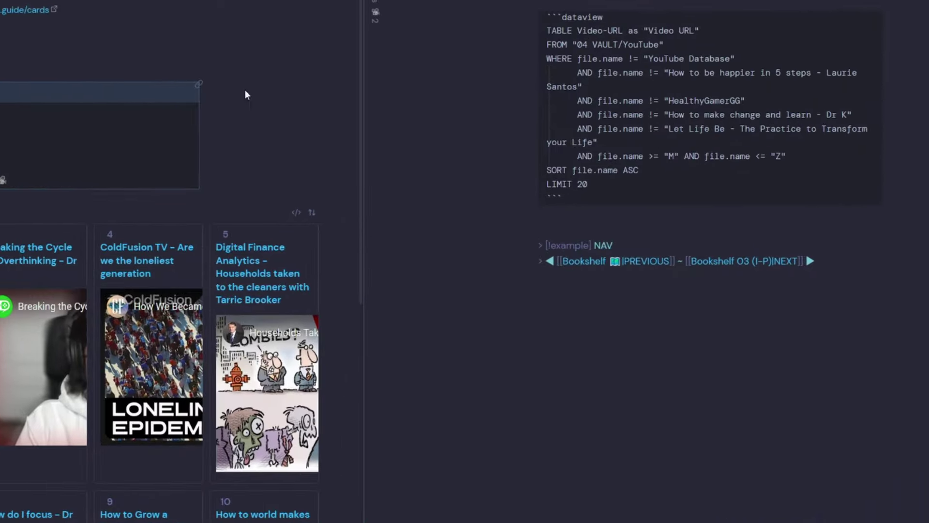
Link the previous entry of the NAV callout to YouTube Video Clips and clear the NEXT link's bookshelf target.
double_click(584, 261)
text(Youtube video cli)
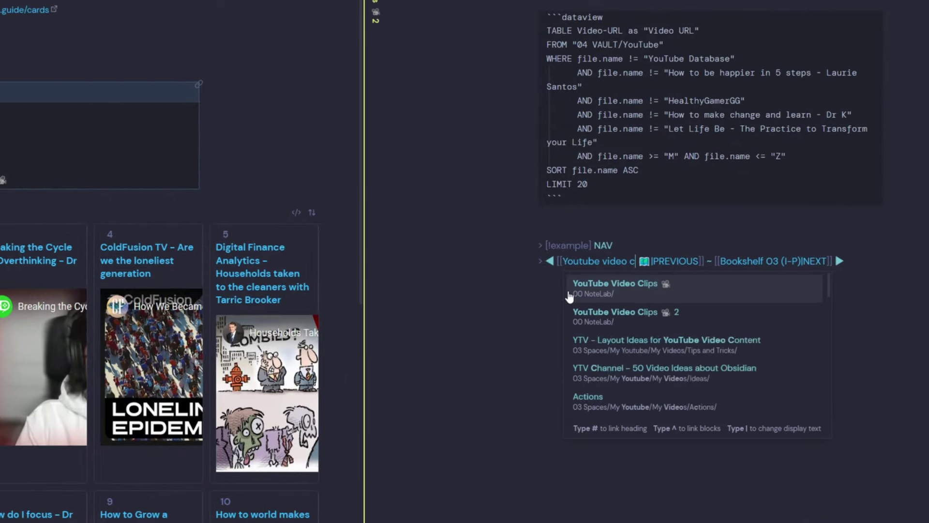
click(570, 296)
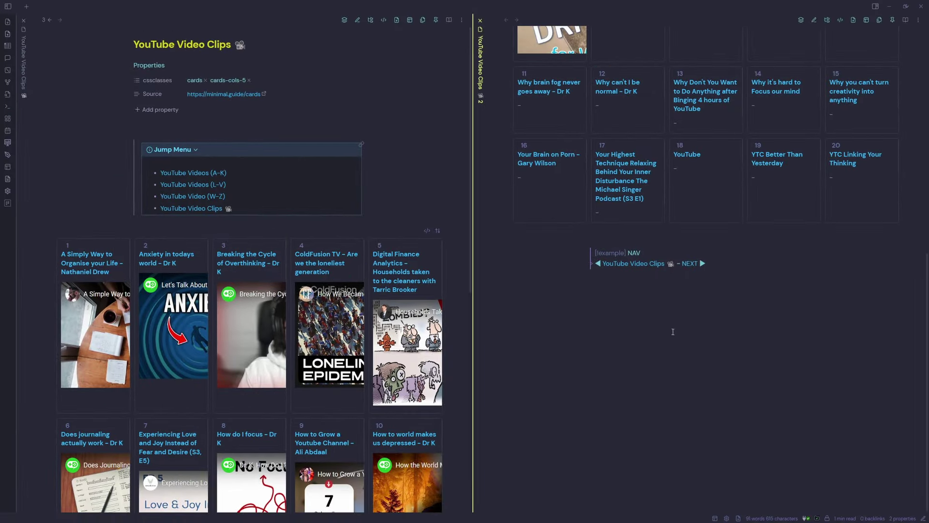
click(729, 298)
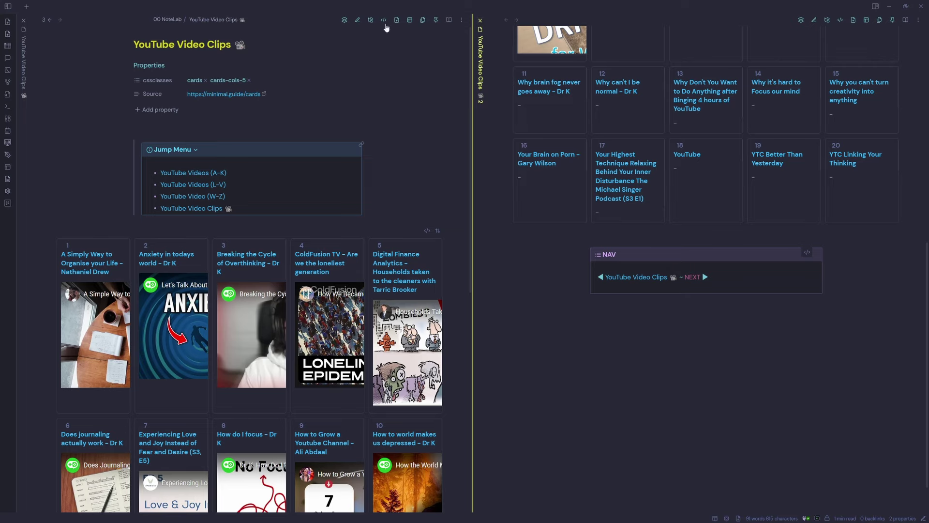
Close the original note's pane, follow the previous link to YouTube Video Clips, and point its NAV callout's NEXT link to YouTube Video Clips 2.
click(24, 20)
click(396, 234)
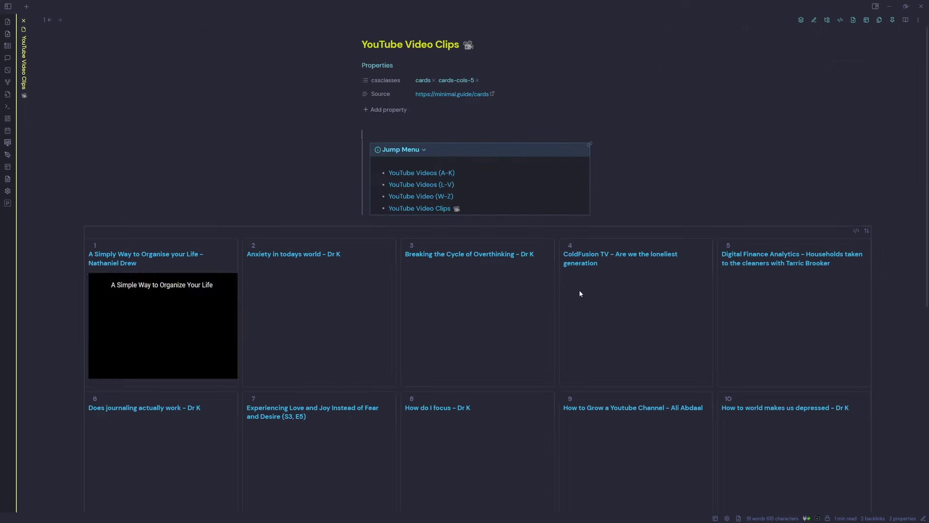
scroll(506, 387, down, 5)
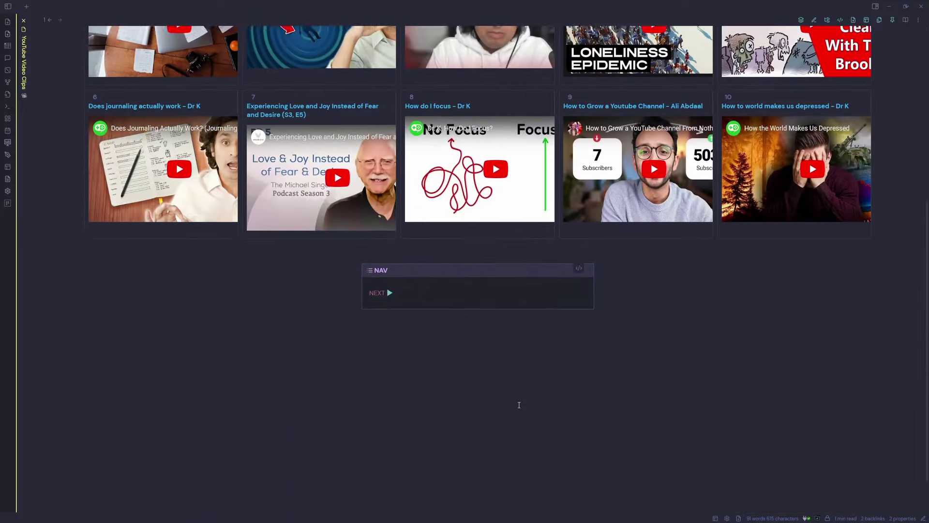
scroll(473, 379, up, 1)
click(579, 343)
click(422, 450)
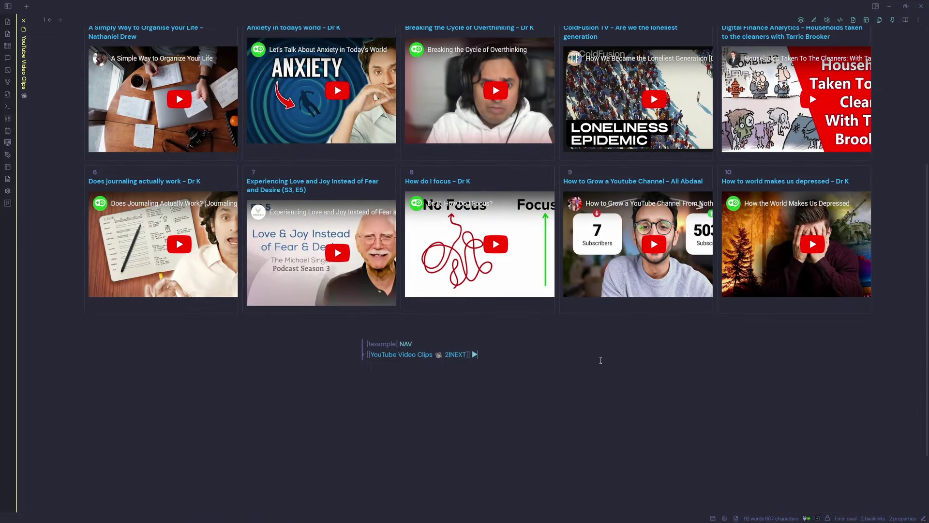
click(445, 392)
Follow the NEXT link in the NAV callout to open the YouTube Video Clips 2 note.
click(586, 368)
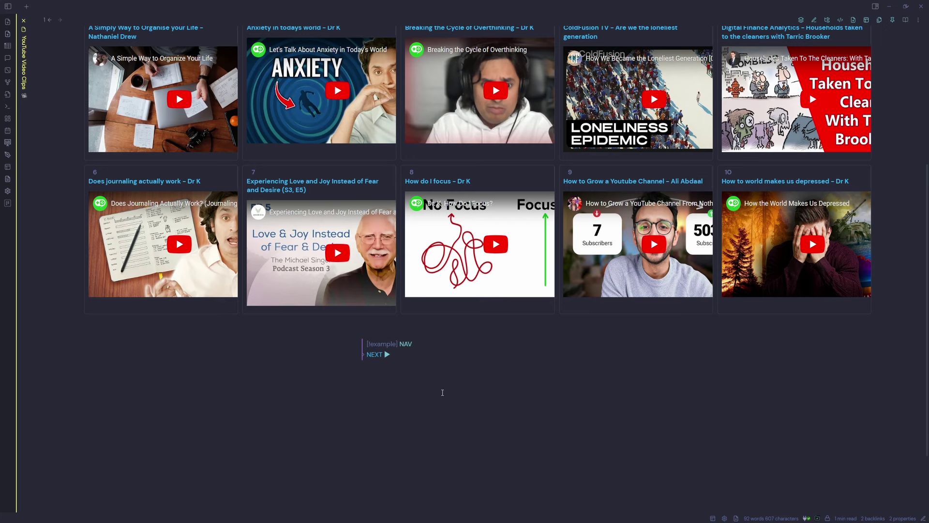
click(463, 383)
click(378, 369)
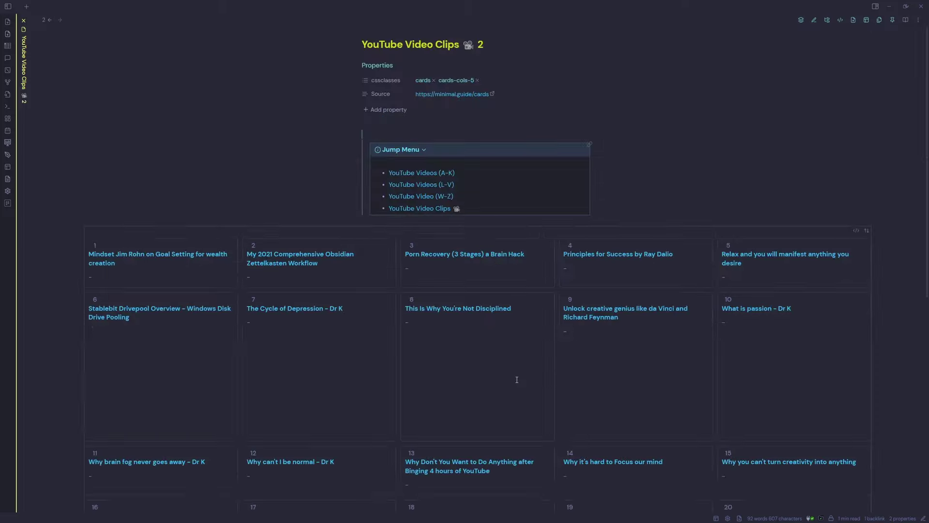
Follow the previous link in the NAV callout at the end of the note back to YouTube Video Clips.
scroll(537, 385, down, 5)
scroll(541, 387, down, 3)
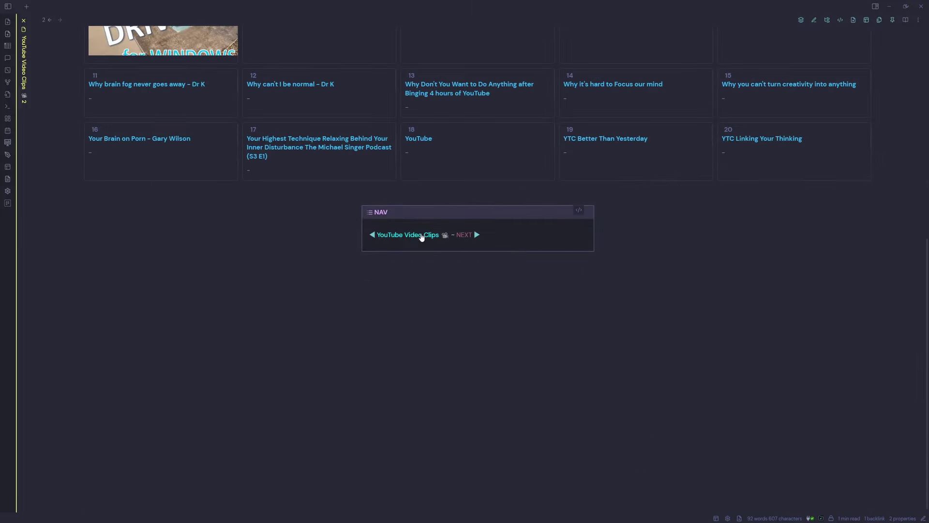
click(419, 234)
Start building a Meta Bind button below the NAV callout and set its label to "Next ➡️".
scroll(570, 359, down, 7)
right_click(477, 293)
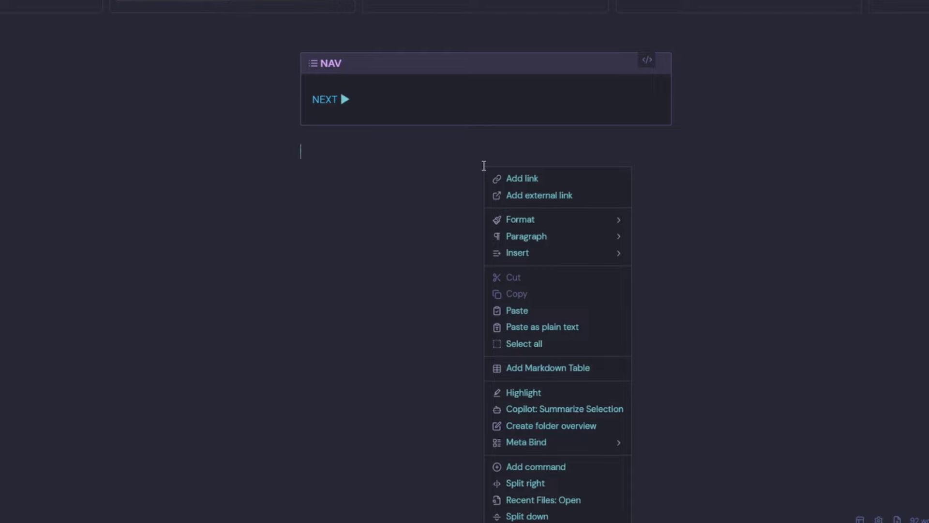
mouse_move(541, 447)
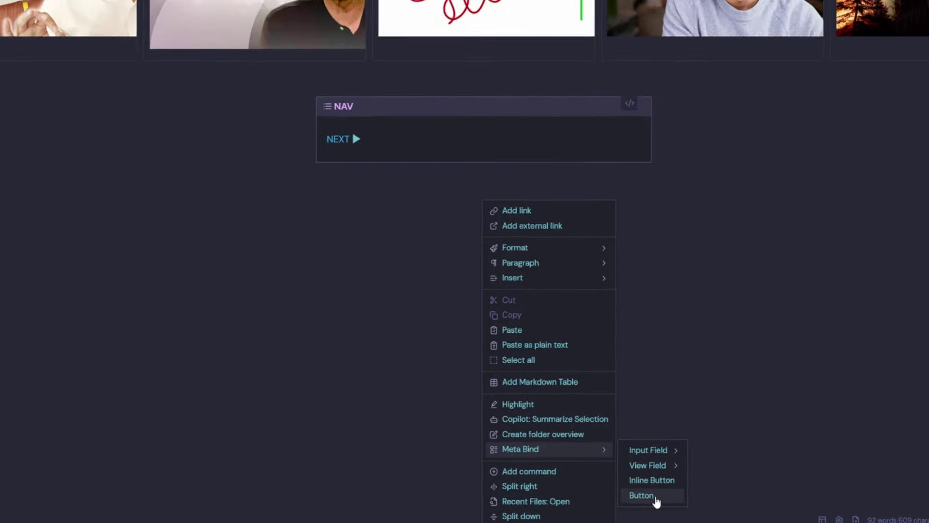
click(668, 495)
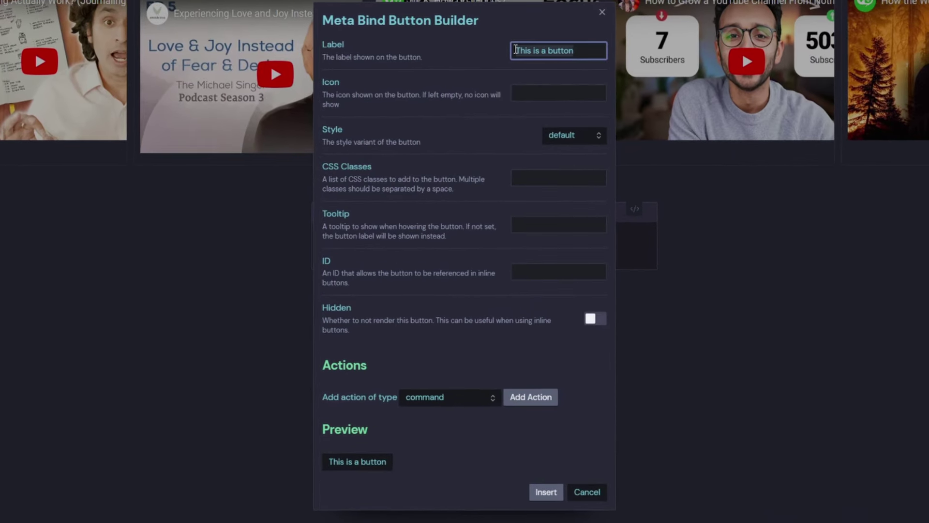
drag(539, 124, 499, 123)
text(Next)
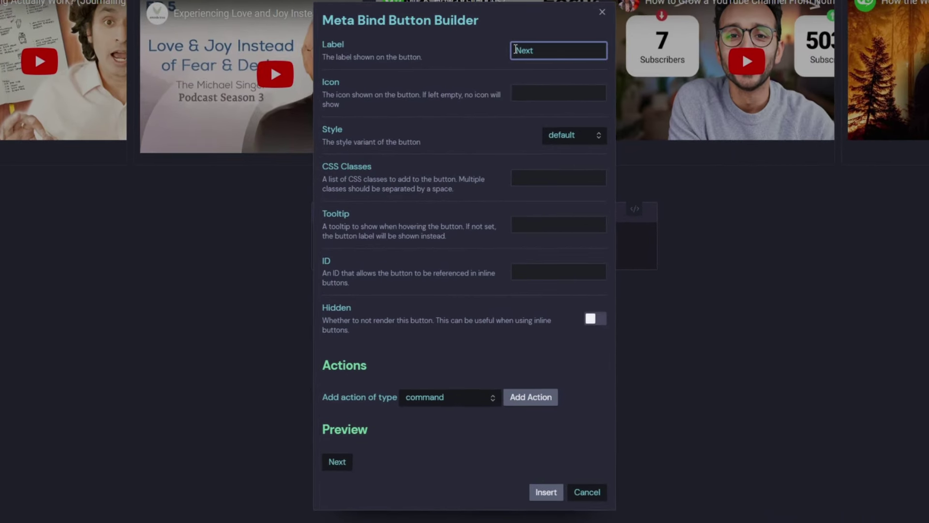
key(super+period)
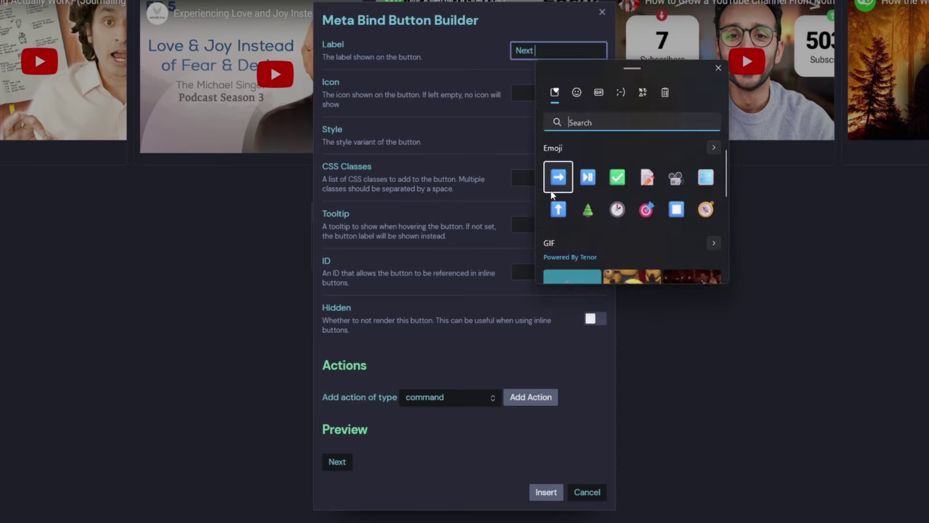
click(557, 182)
key(Tab)
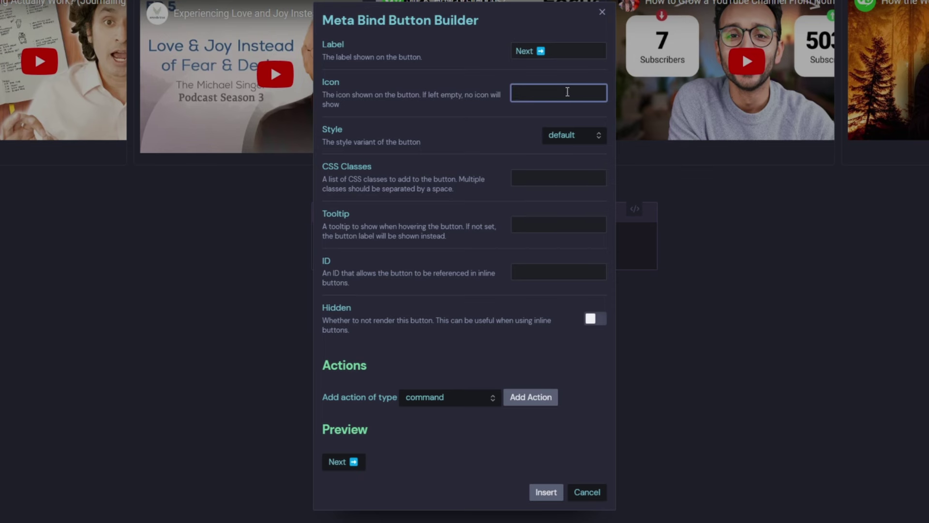
key(super+period)
click(539, 219)
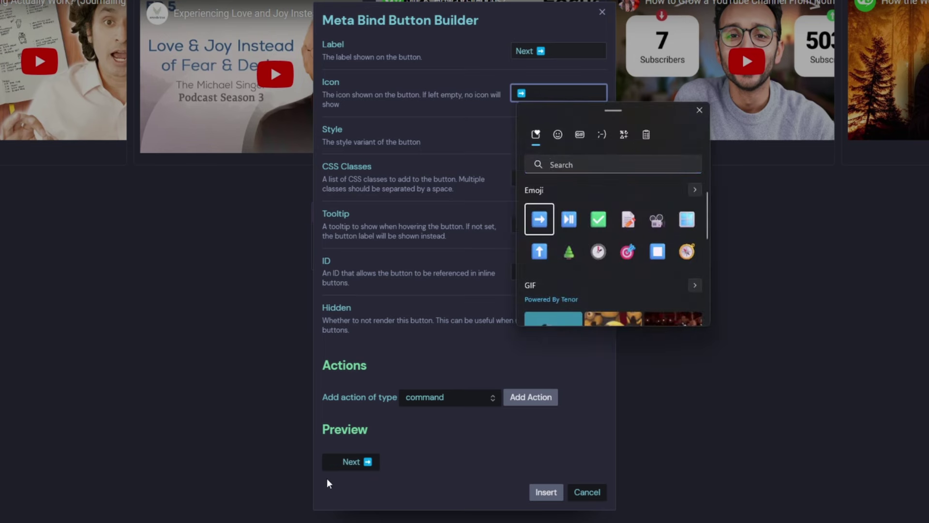
key(BackSpace)
Try out the button's style variants and set the style to primary.
click(574, 135)
click(578, 175)
click(571, 137)
click(571, 186)
click(575, 131)
click(564, 162)
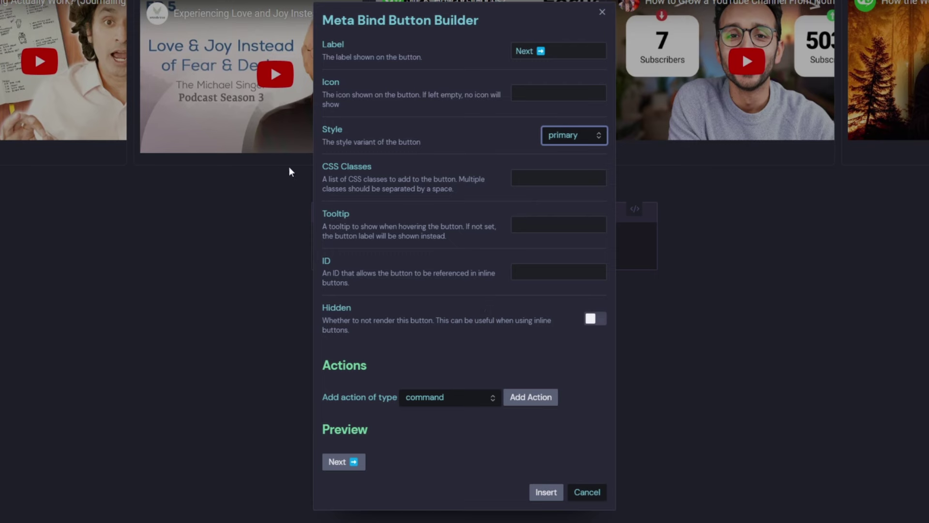
Give the button the ID 1 and make it hidden, leaving its CSS classes and tooltip empty.
click(550, 177)
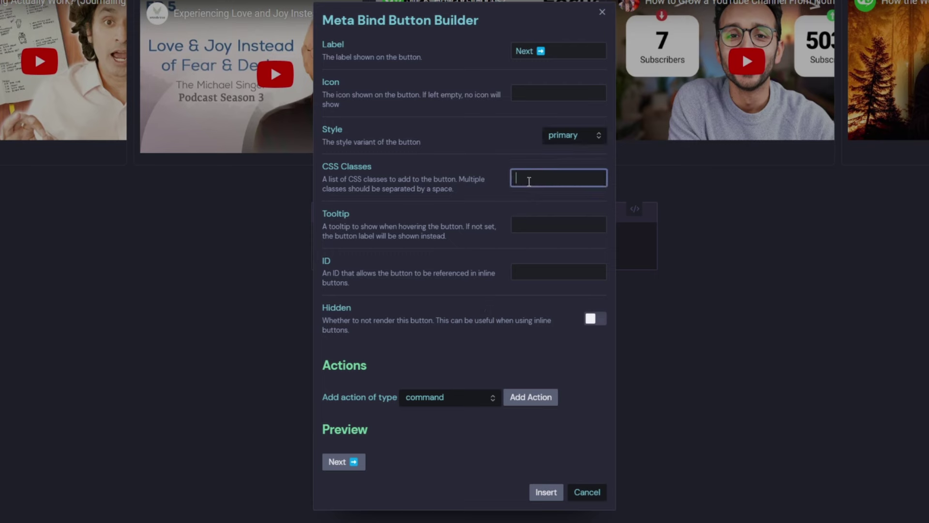
click(534, 225)
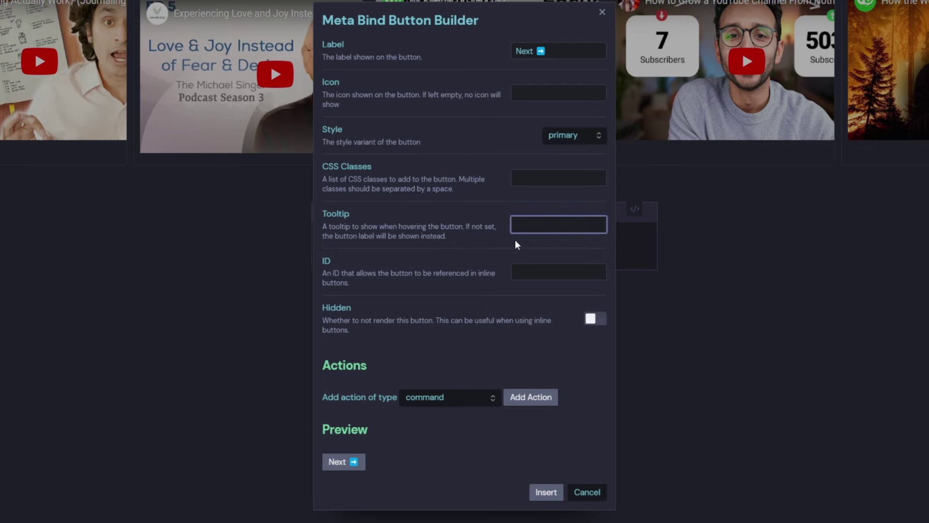
click(536, 270)
text(1)
click(592, 319)
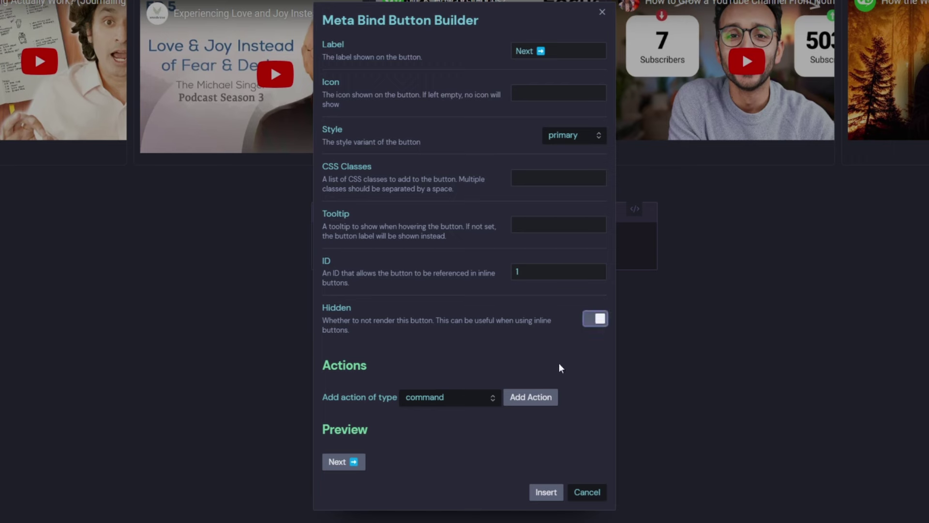
Add an action of type open with an empty link, and insert the button code into the note.
click(449, 402)
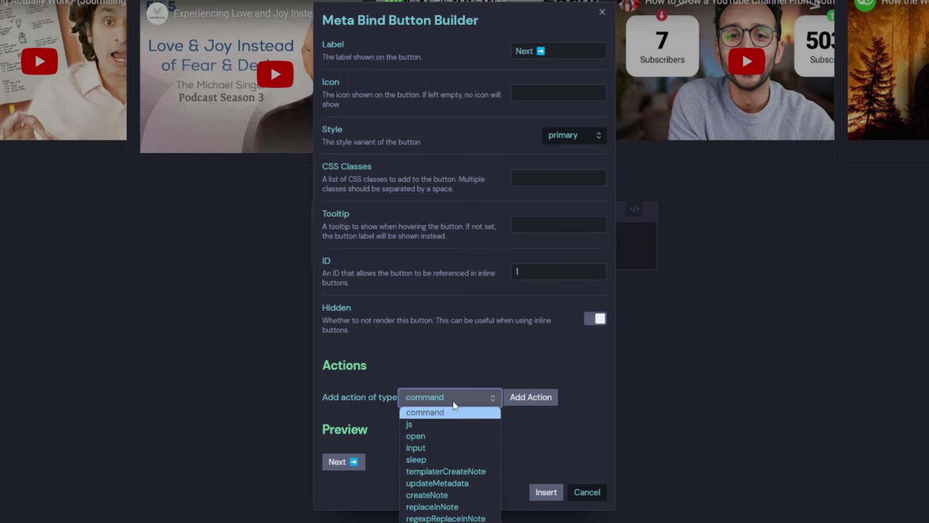
click(437, 437)
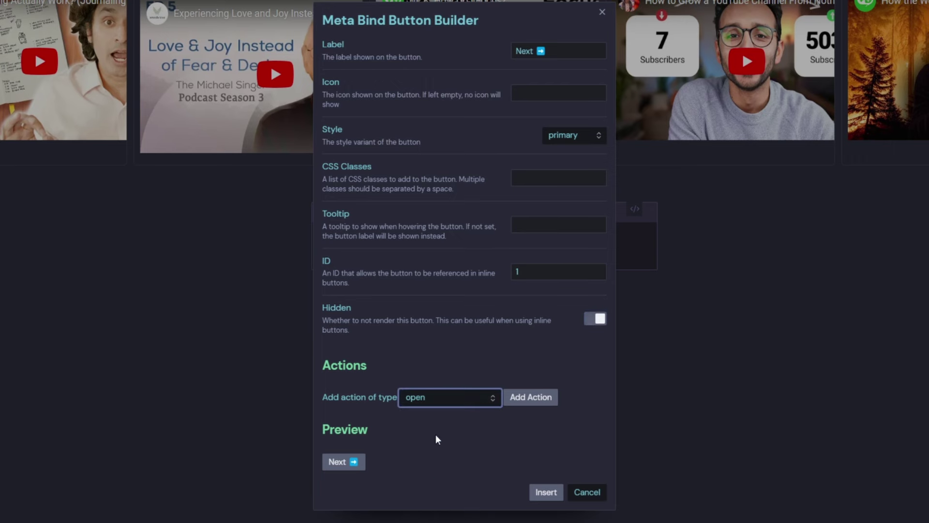
click(531, 400)
click(546, 412)
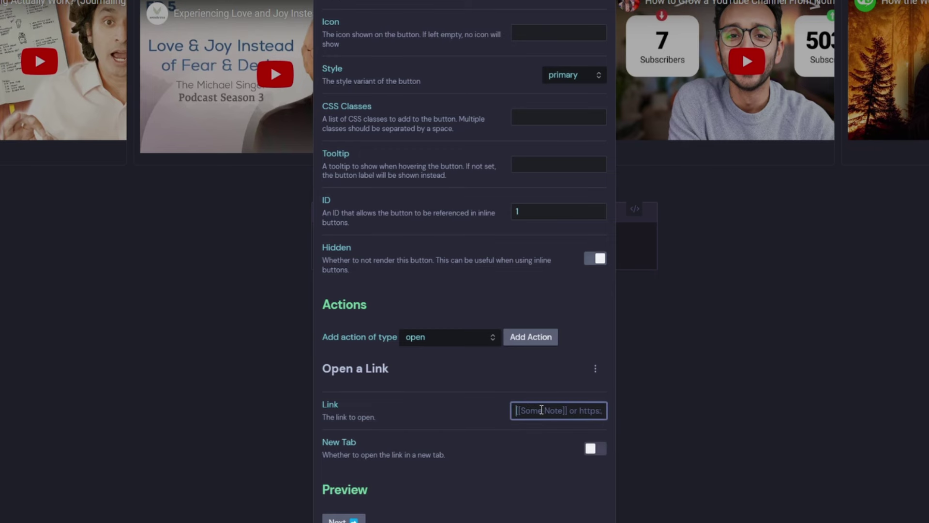
click(614, 507)
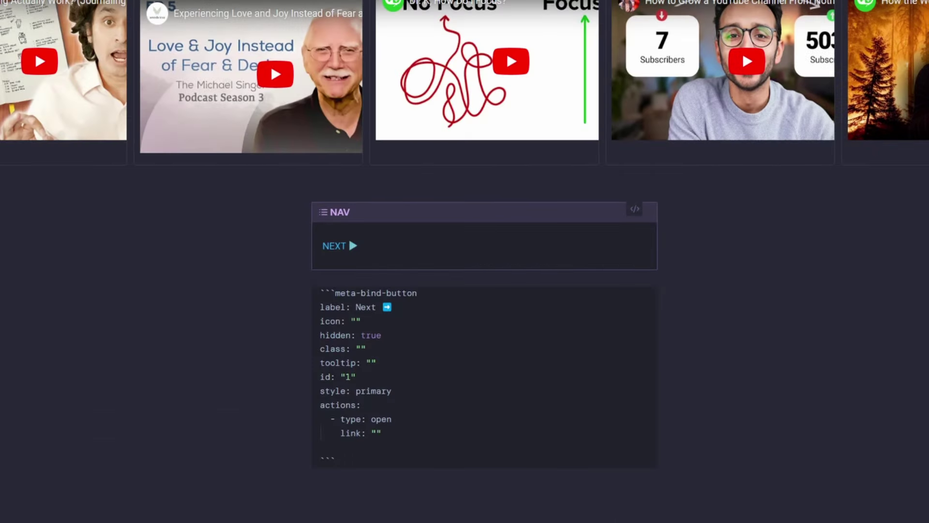
click(419, 516)
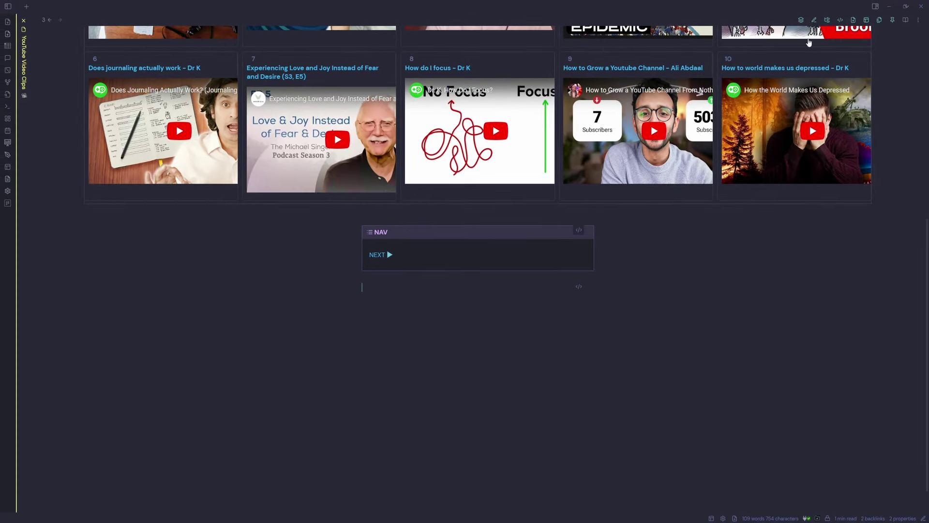
Show the note's source and duplicate the meta-bind-button code block below the original.
click(840, 20)
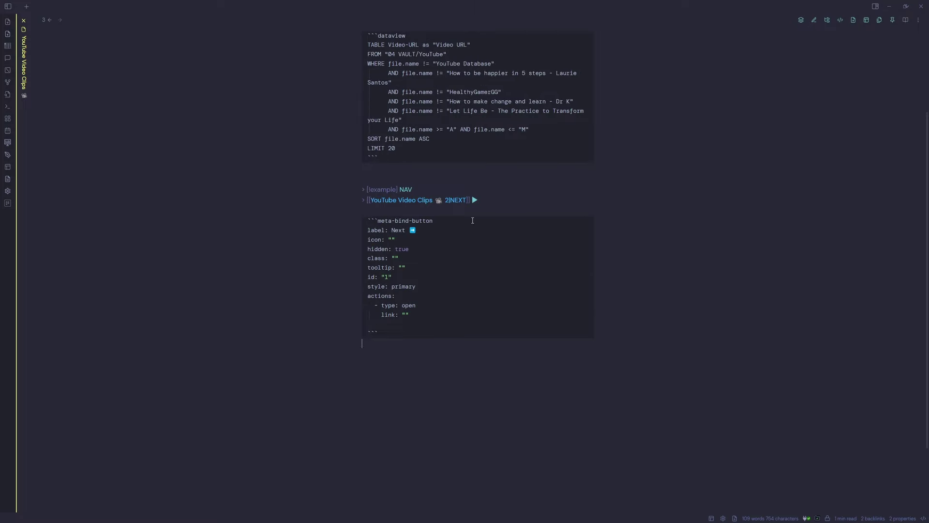
key(Return)
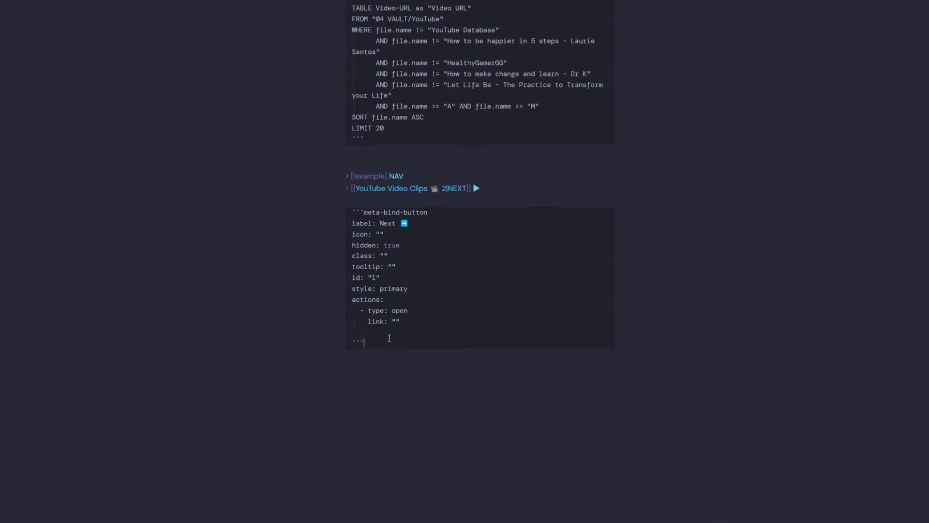
text(```meta-bind-button label: Next ➡️ icon: "" hidden: true class: "" tooltip: "" id: "1" style: primary actions:   - type: open     link: ""  ```)
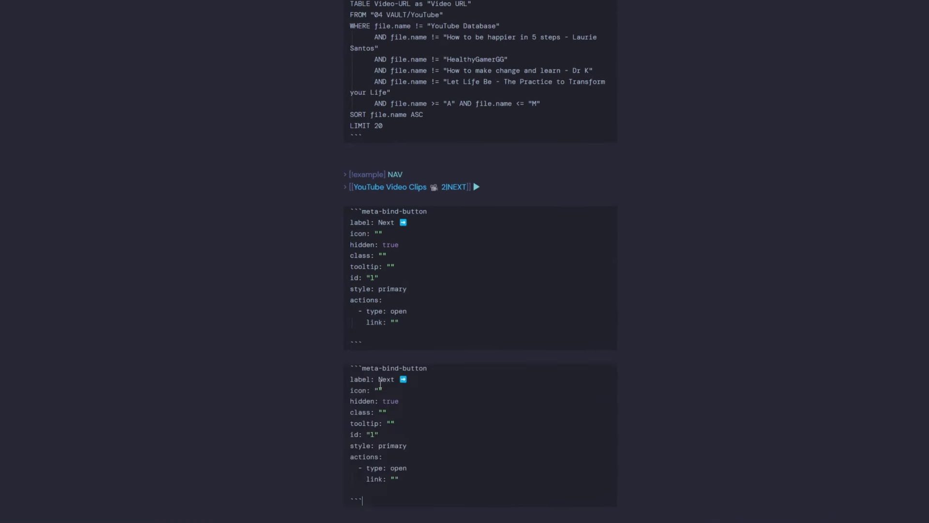
Change the label of the second button block to "Previous ⬅️" using the left-arrow emoji.
double_click(385, 380)
text(Previous)
key(End)
key(shift+Left)
key(BackSpace)
key(super+period)
text(arrow)
click(550, 504)
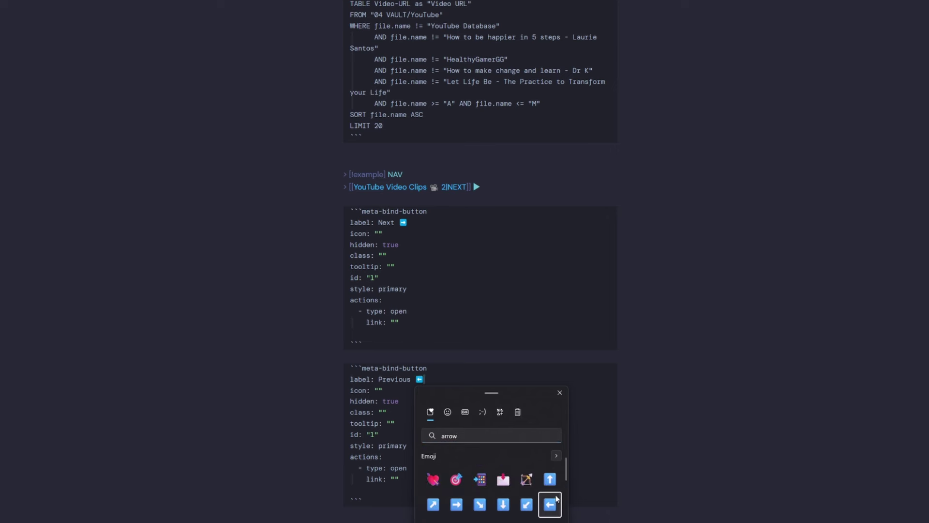
Set the id of the Previous button block to "2" and return to the rendered note.
double_click(391, 401)
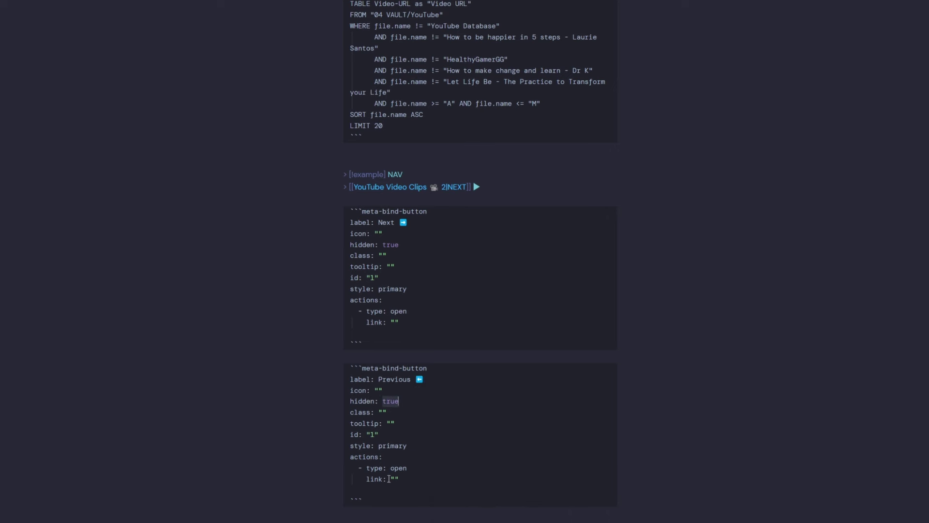
click(375, 434)
click(425, 510)
Insert a Meta Bind inline button below the hidden button blocks and make it reference ID 1.
right_click(350, 272)
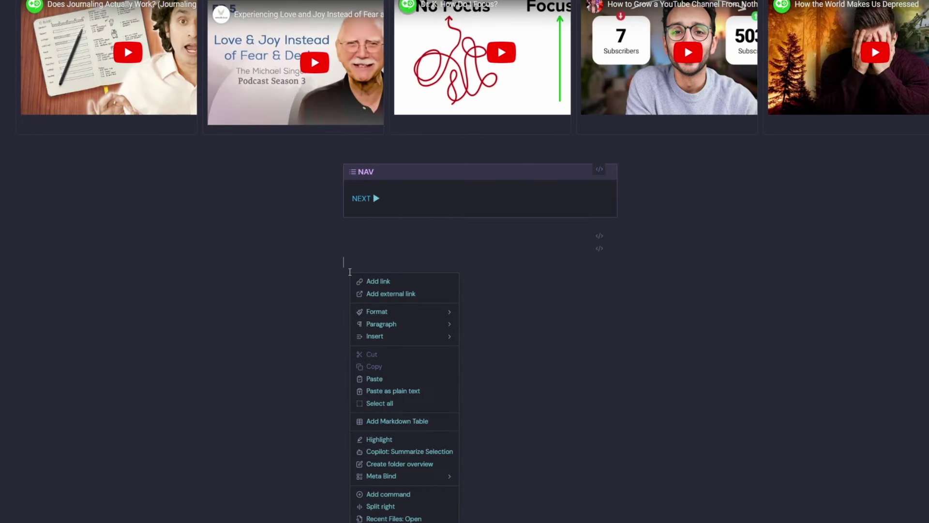
mouse_move(394, 477)
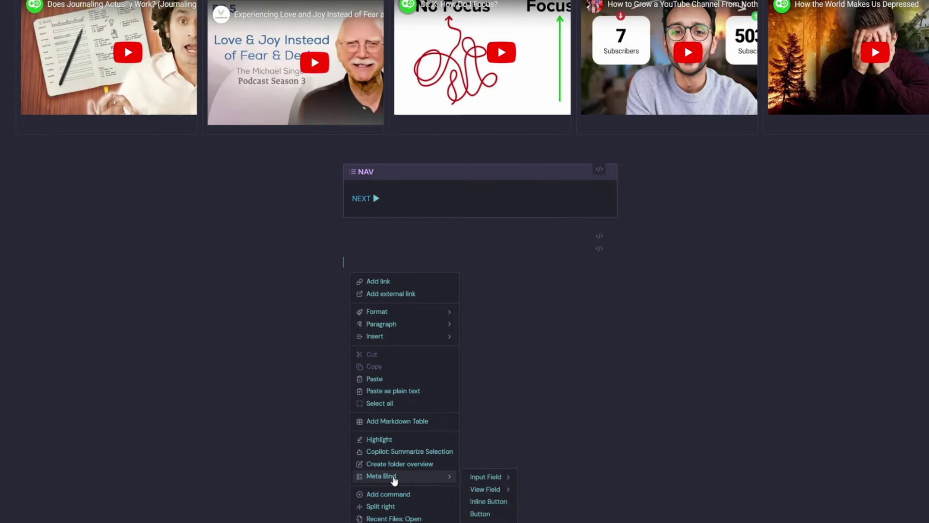
click(488, 501)
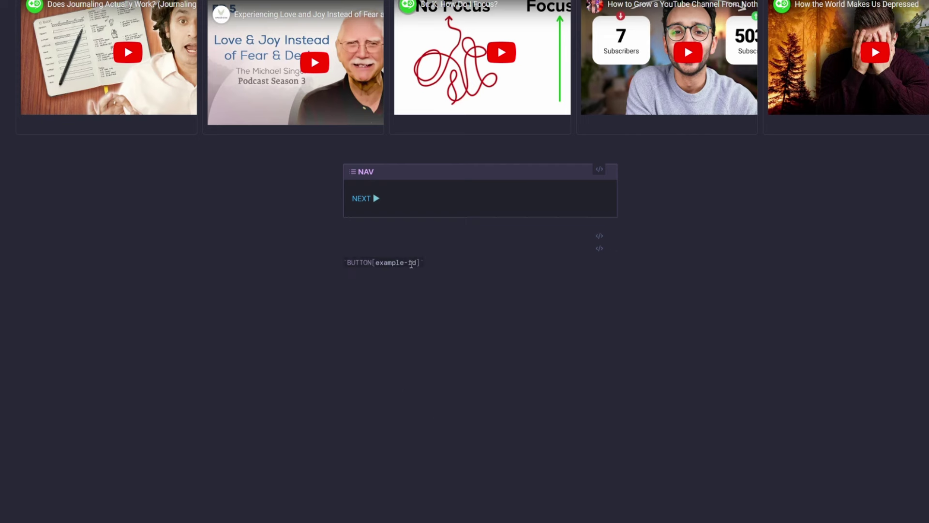
drag(417, 263, 376, 264)
text(1)
click(412, 281)
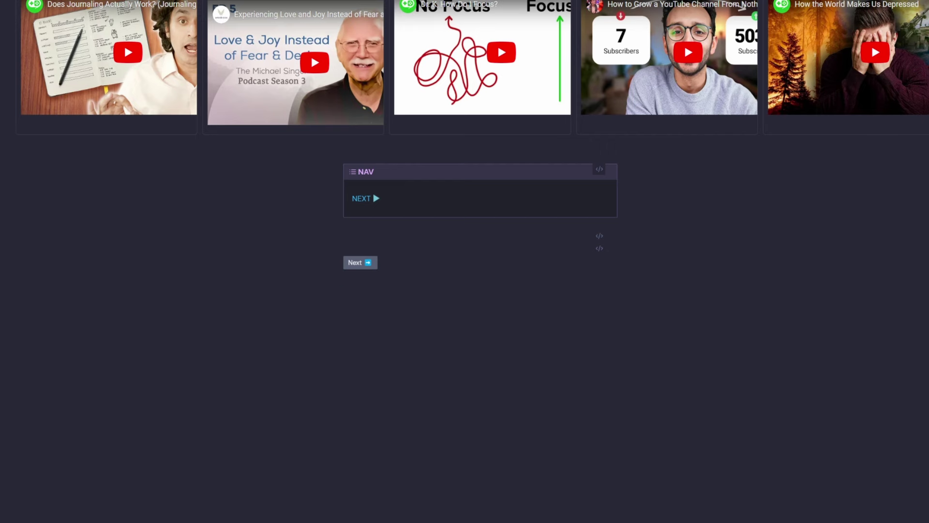
Duplicate the inline button on the same line, set the first one to reference ID 2, and preview both.
key(ctrl+e)
drag(405, 442, 344, 441)
key(ctrl+c)
key(Left)
key(ctrl+v)
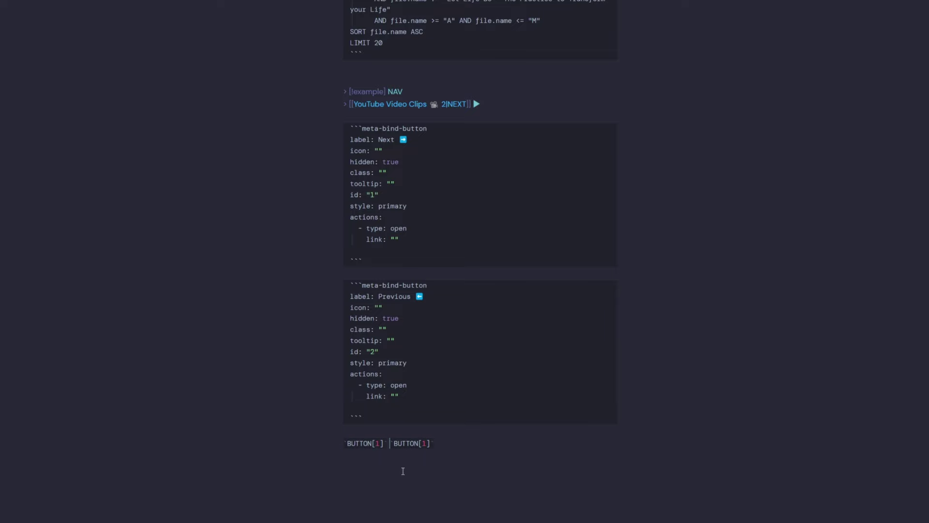
double_click(378, 444)
text(2)
key(ctrl+e)
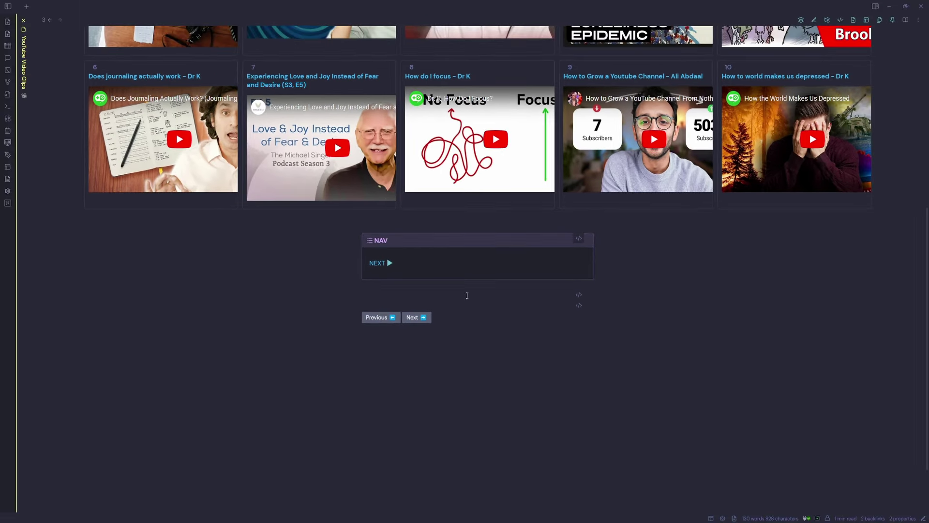
In the source, set the Next button's link to [[YouTube Video Clips 2]] and the Previous button's link to [[YouTube Video Clips]], including the camera emoji.
key(ctrl+e)
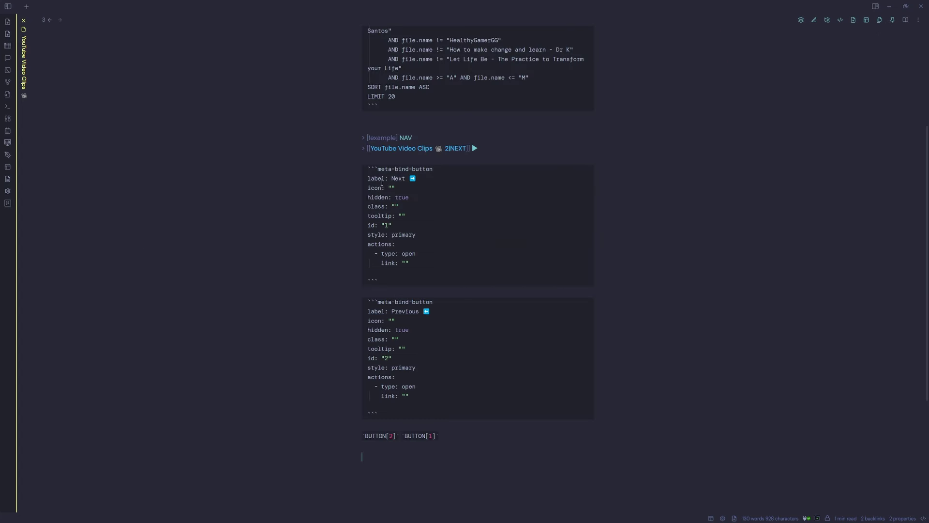
text([[)
key(ctrl+v)
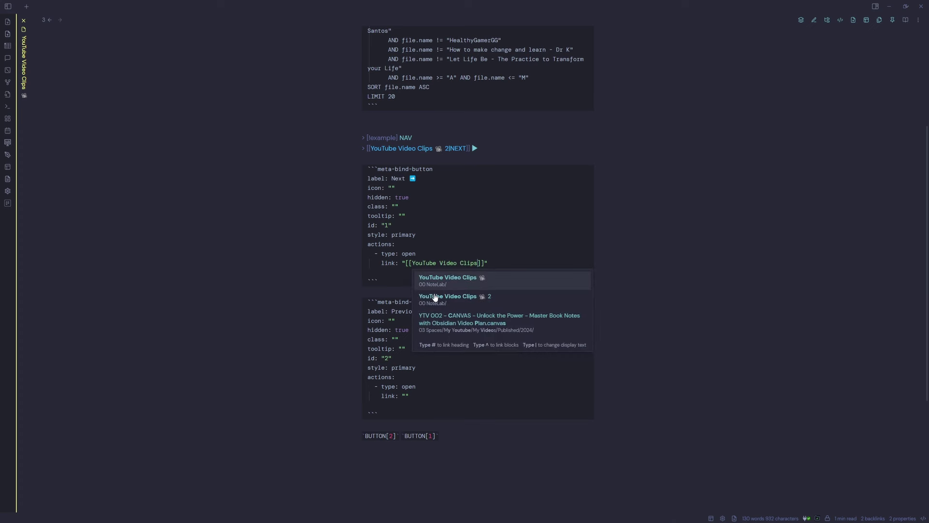
click(472, 306)
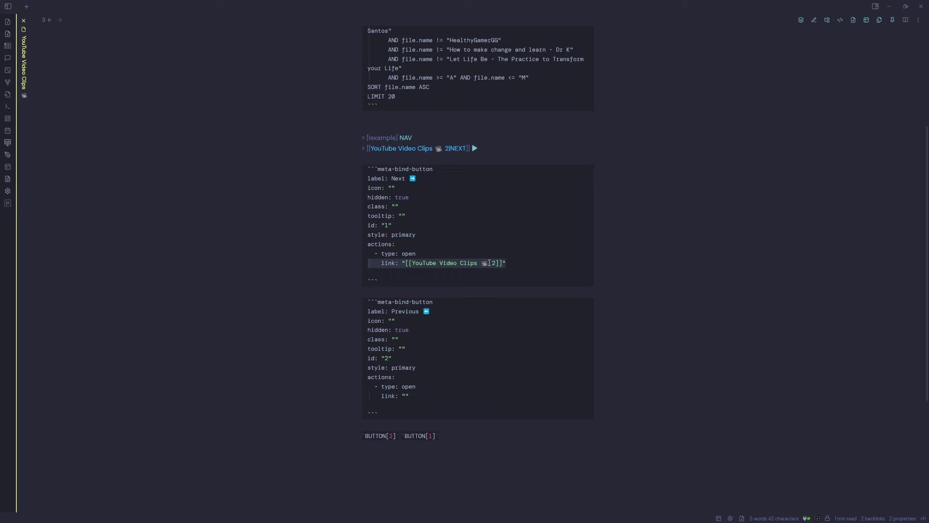
key(ctrl+v)
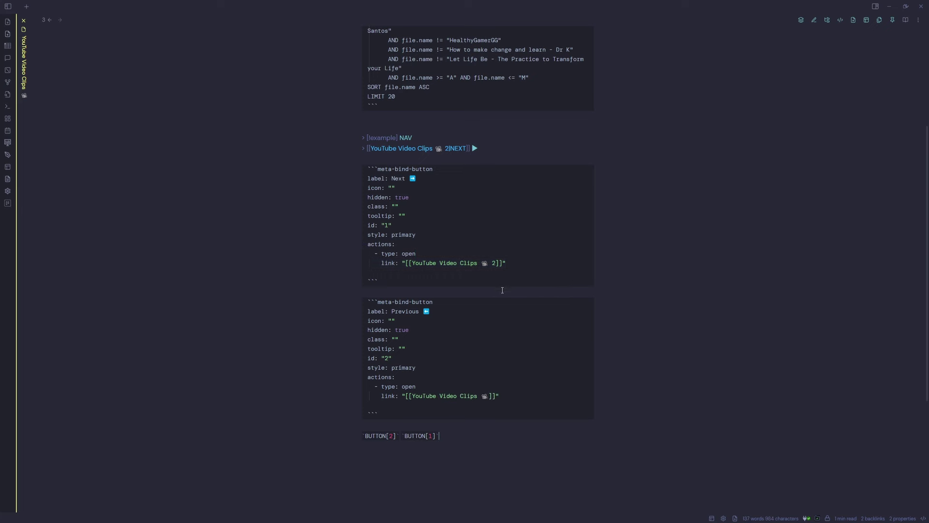
Return to the rendered note and use the Next button to open YouTube Video Clips 2.
drag(452, 441, 359, 436)
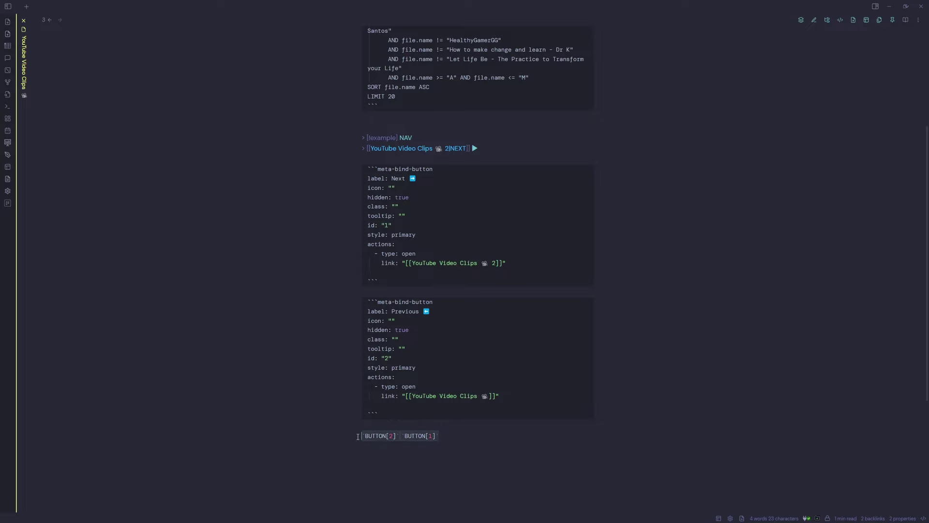
key(ctrl+e)
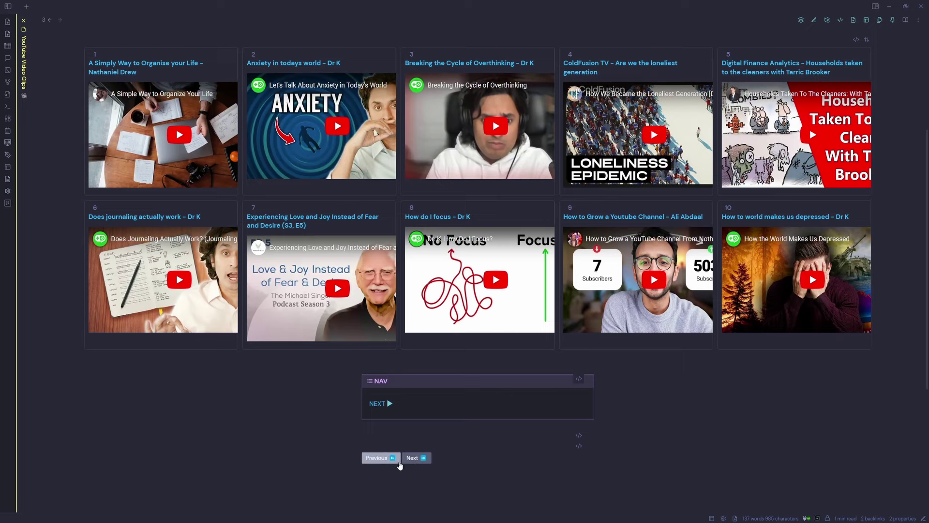
click(414, 459)
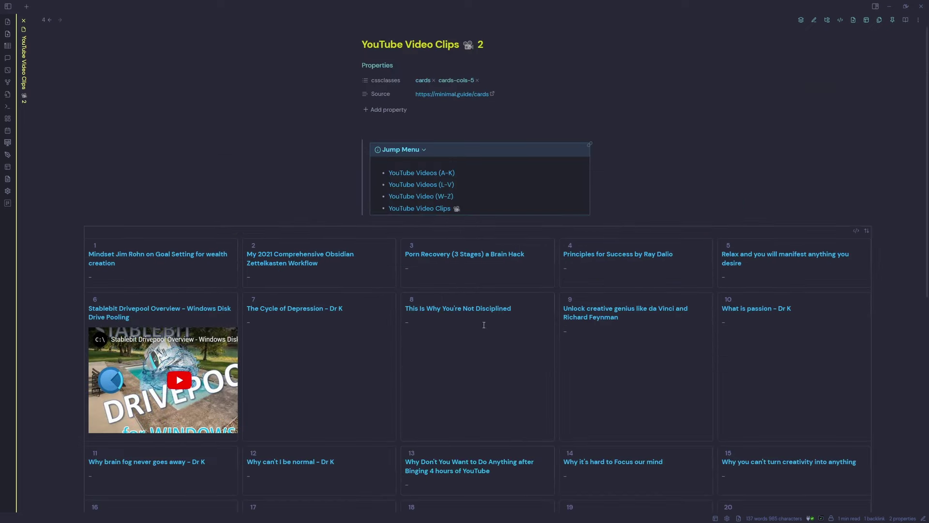
Switch YouTube Video Clips 2 to its source and go to the inline button references below the NAV callout.
scroll(488, 361, down, 8)
click(474, 288)
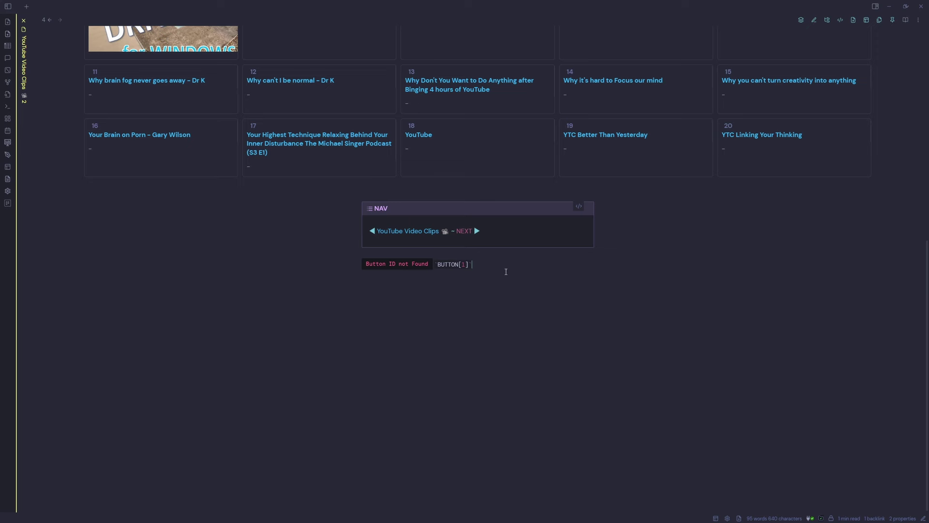
click(841, 19)
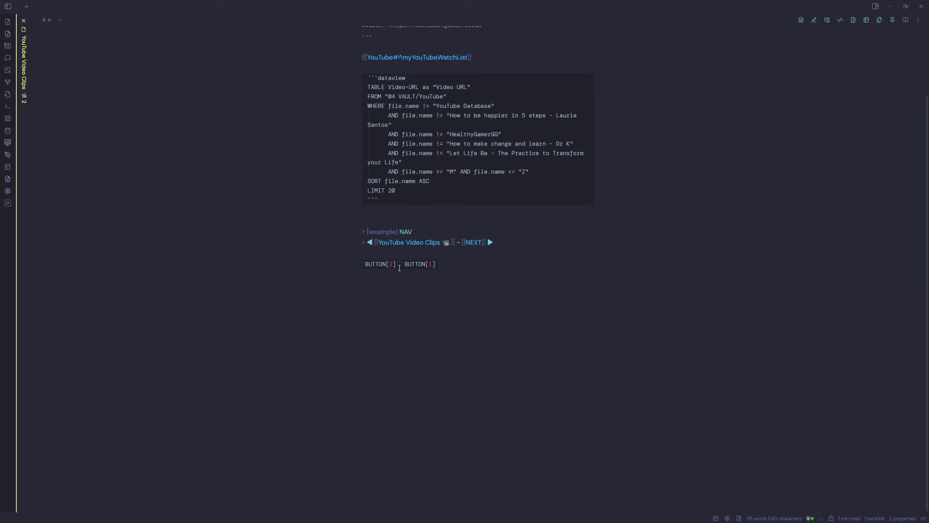
click(380, 264)
Copy the Next and Previous meta-bind-button blocks from YouTube Video Clips and return to the empty line above the inline buttons in YouTube Video Clips 2.
drag(403, 323, 356, 81)
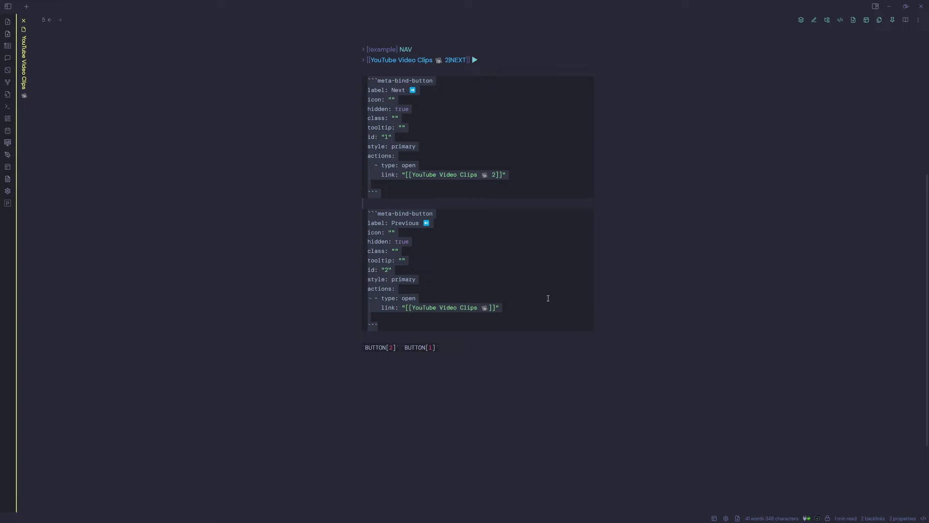
scroll(626, 182, up, 2)
click(402, 173)
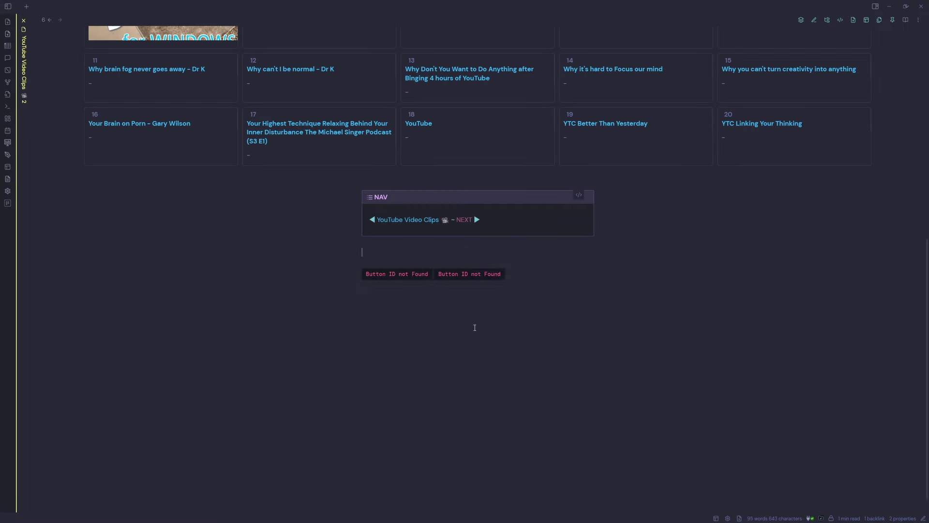
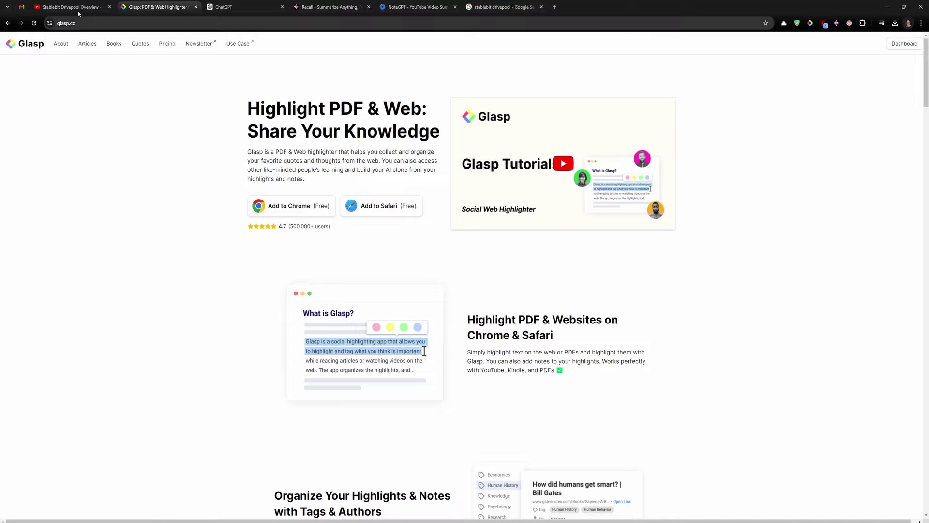
Switch to Chrome, open the Glasp extension settings from the Stablebit Drivepool Overview video page, and set the theme to Dark.
click(78, 8)
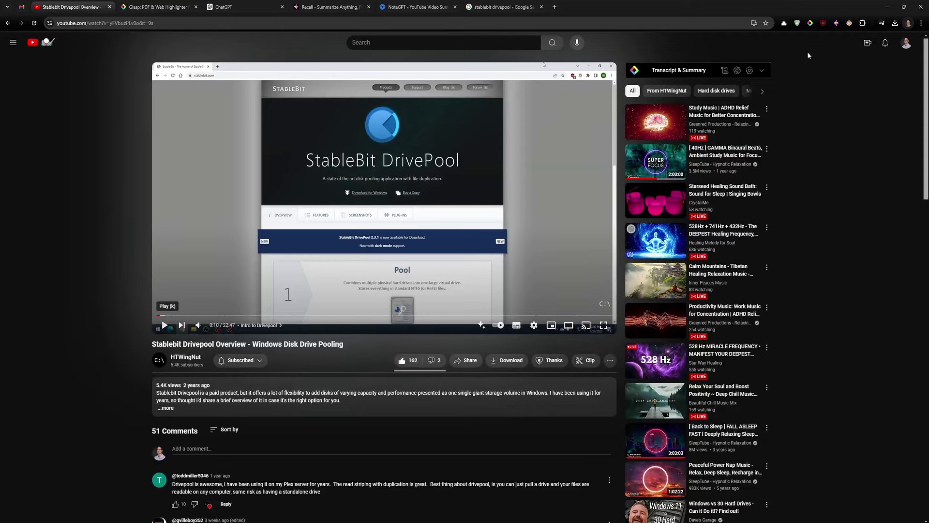
click(811, 23)
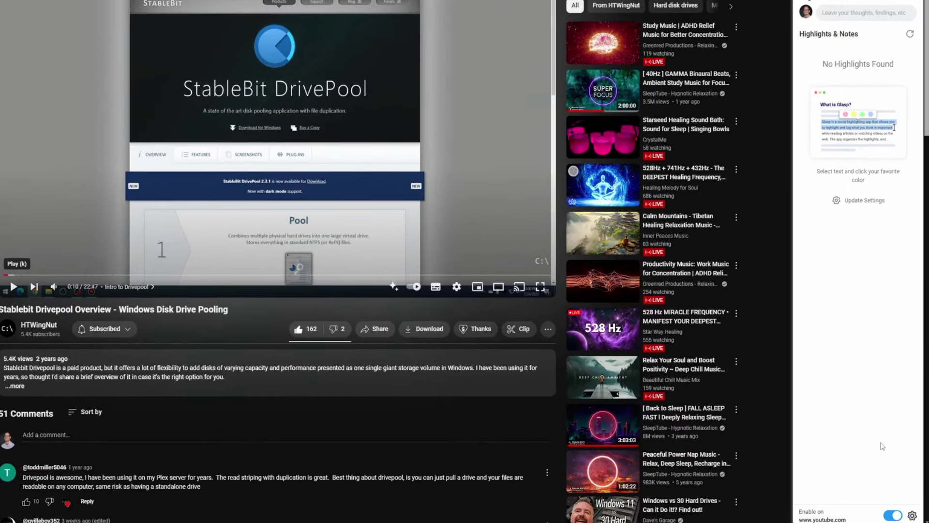
click(914, 516)
click(866, 460)
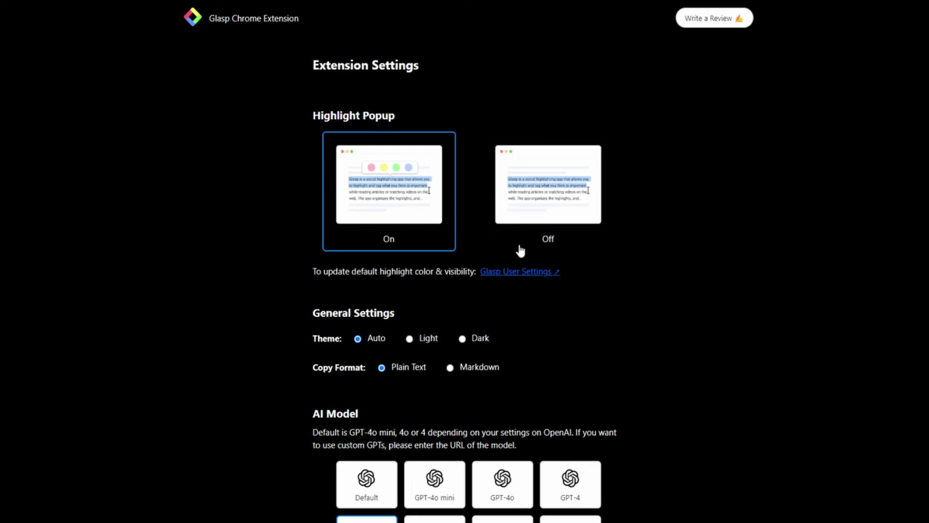
scroll(496, 353, down, 2)
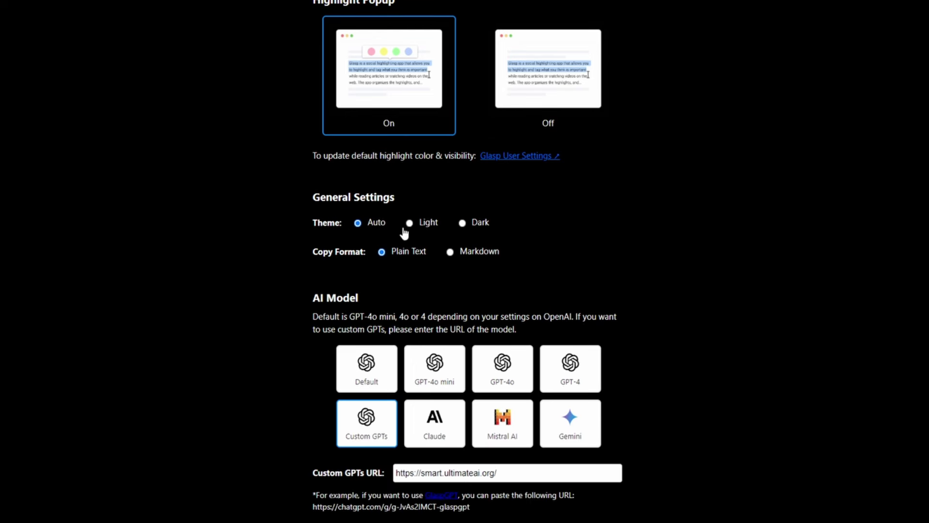
click(462, 225)
Try GPT-4o and Custom GPTs as Glasp's AI model and set the model back to Default.
scroll(426, 308, down, 2)
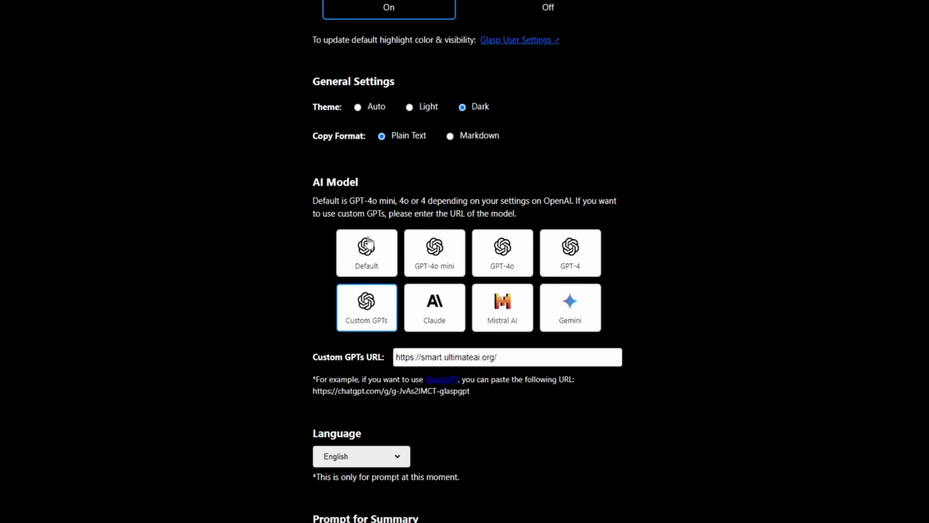
drag(314, 184, 365, 184)
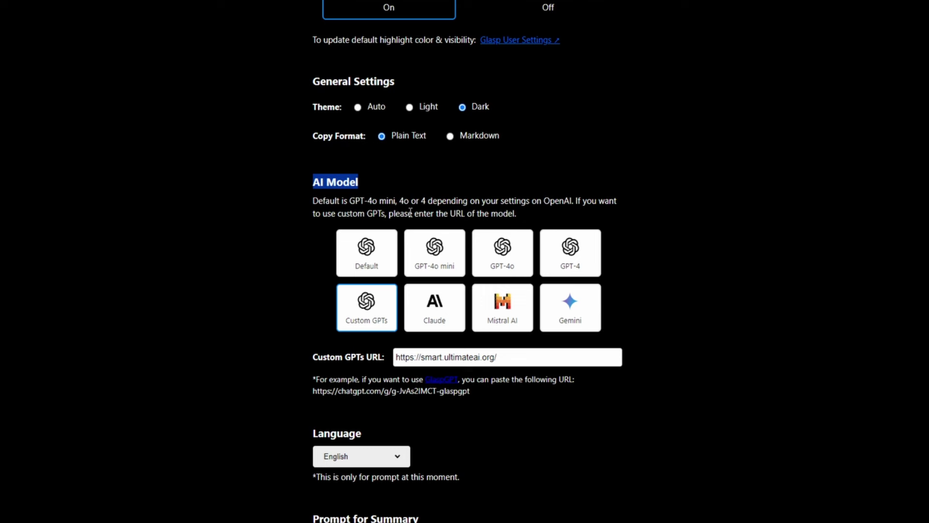
click(370, 265)
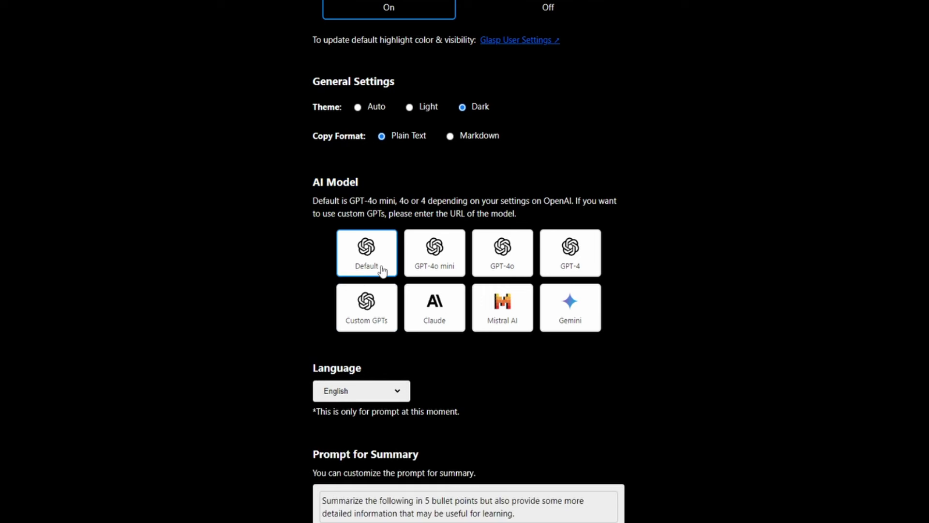
click(508, 271)
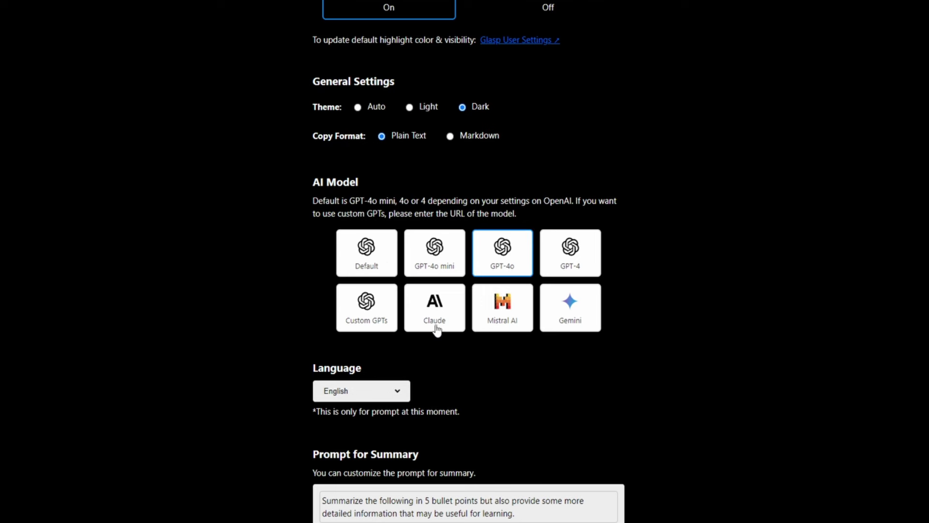
click(370, 314)
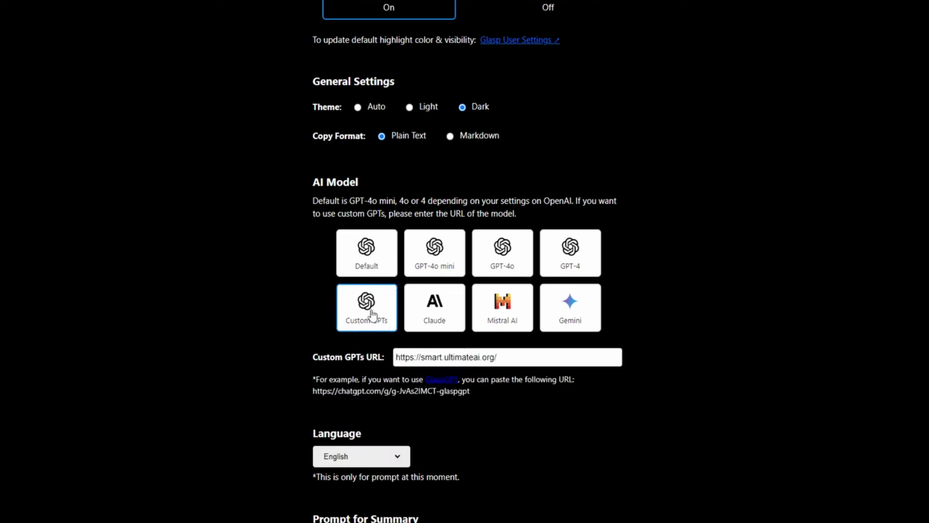
triple_click(475, 357)
click(660, 417)
click(358, 266)
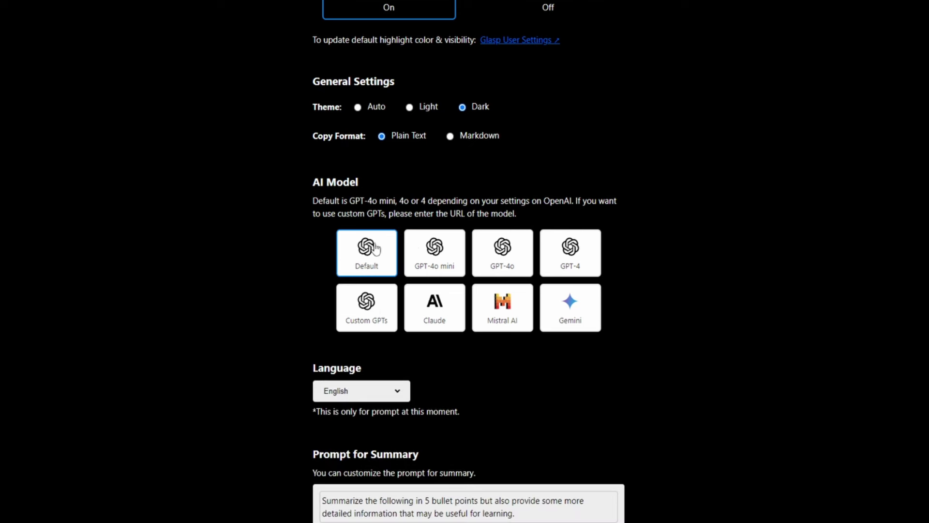
Examine Glasp's language, summary prompt, follow-up prompts, longer-video strategy and keyboard shortcut settings.
scroll(469, 378, down, 3)
scroll(369, 163, down, 1)
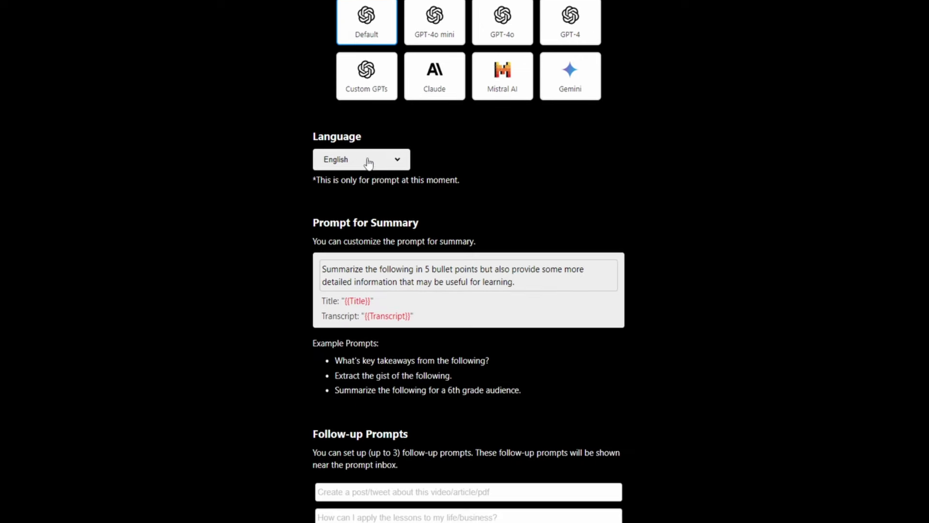
scroll(423, 313, down, 2)
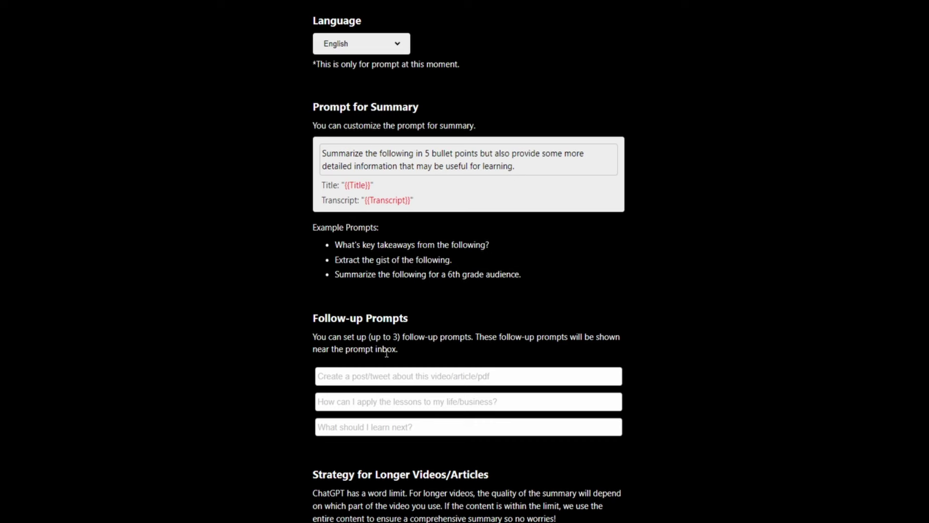
scroll(628, 353, down, 6)
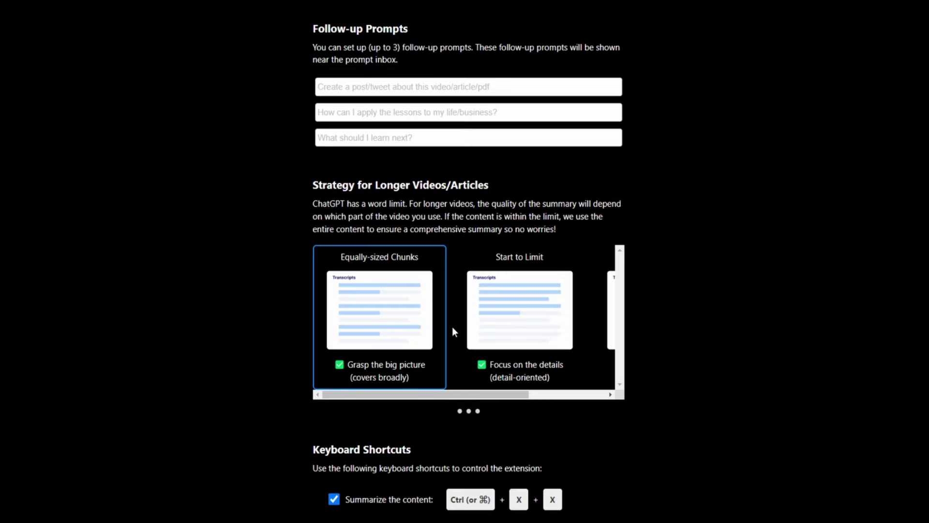
scroll(452, 326, down, 5)
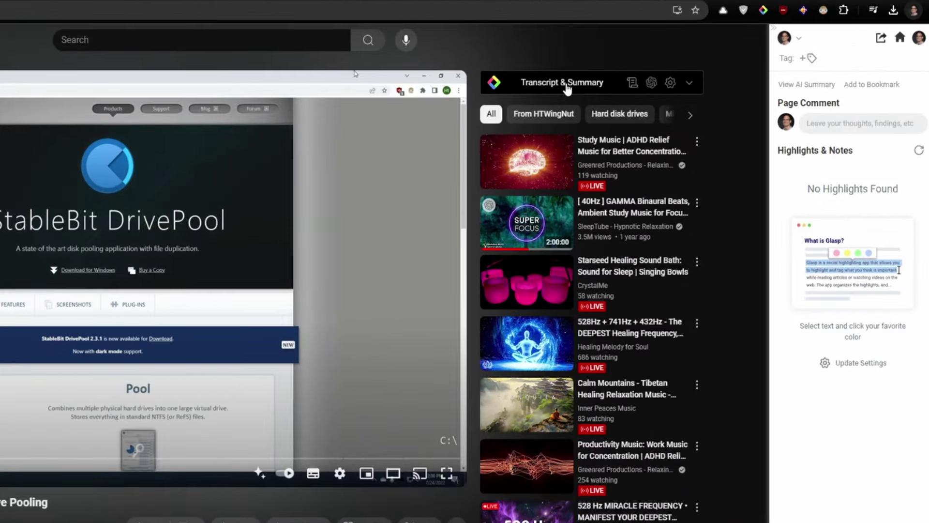
Expand the video's Transcript & Summary and close the Glasp sidebar.
click(568, 87)
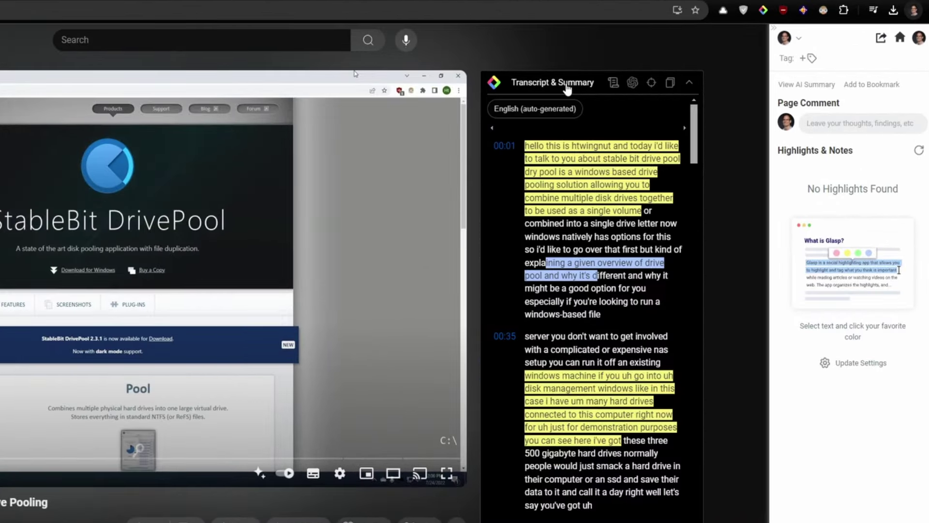
click(775, 33)
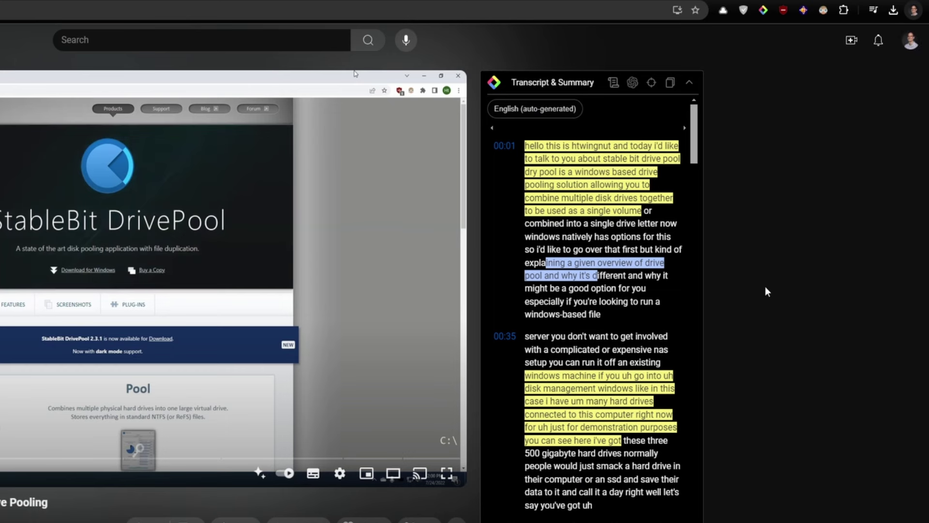
Remove the existing yellow and blue highlights from the 00:01 and 00:35 transcript segments.
click(600, 162)
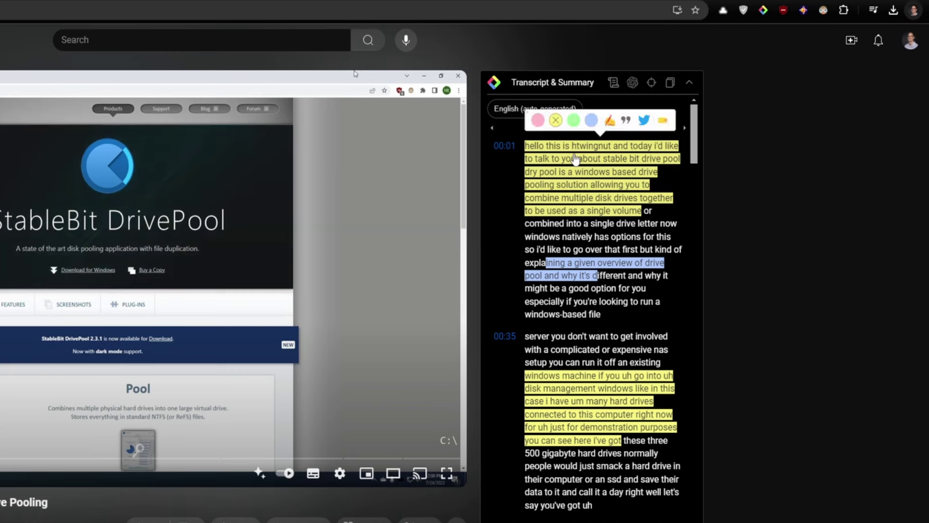
click(556, 121)
click(574, 243)
click(587, 401)
click(578, 333)
Highlight the whole 00:01 transcript segment in yellow, from "hello this is htwingnut" to "windows-based file".
drag(525, 145, 600, 315)
click(580, 121)
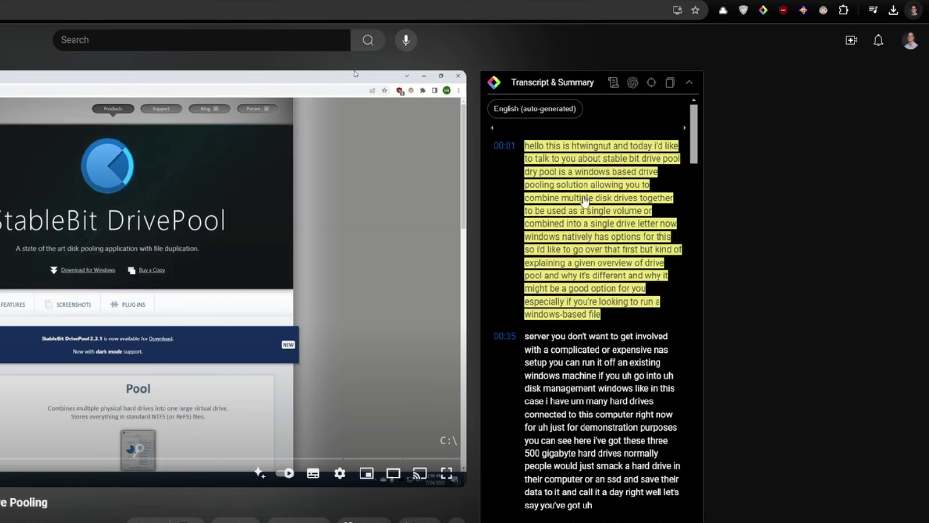
drag(694, 145, 714, 521)
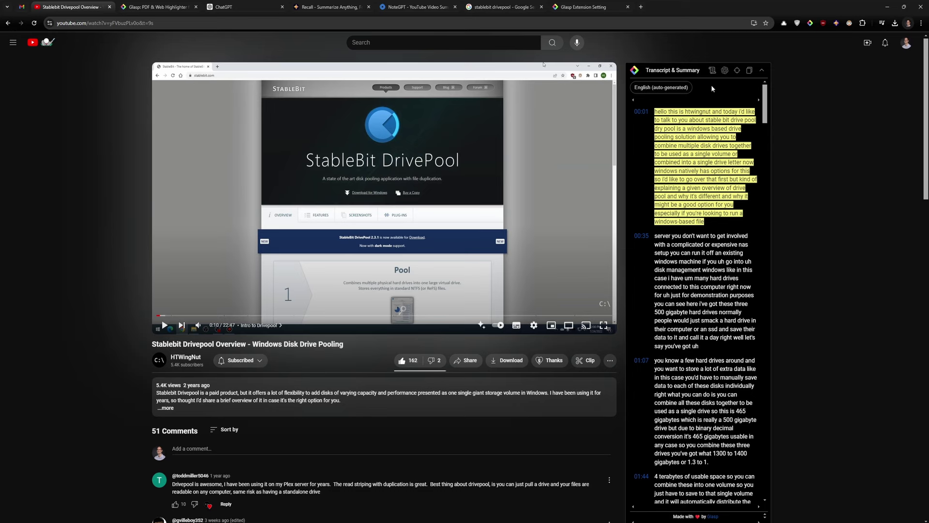
Generate the video's AI summary in ChatGPT from the transcript and examine its main points and detailed learning information.
click(726, 72)
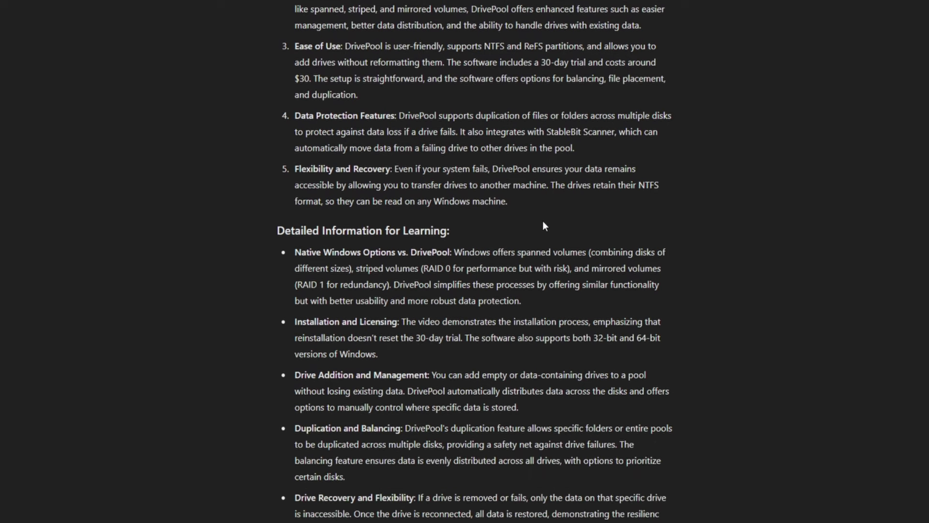
scroll(542, 239, up, 3)
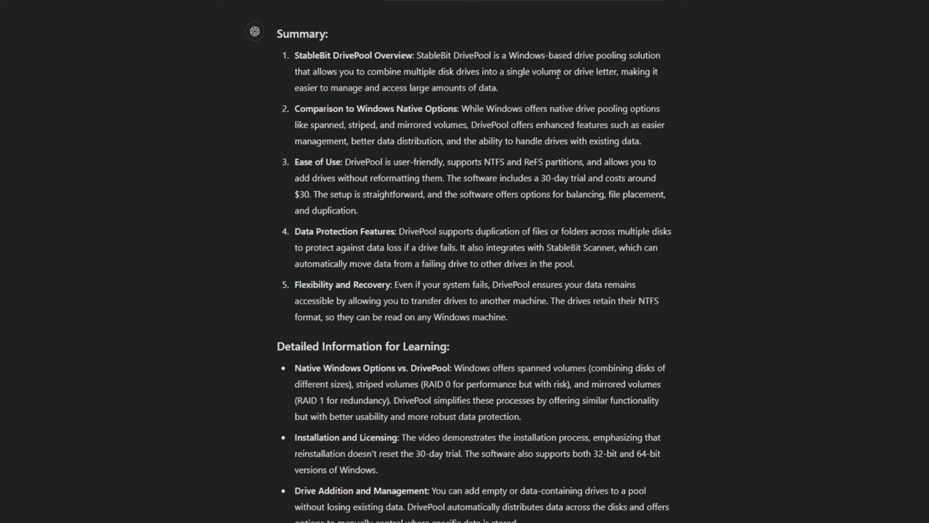
drag(478, 141, 642, 141)
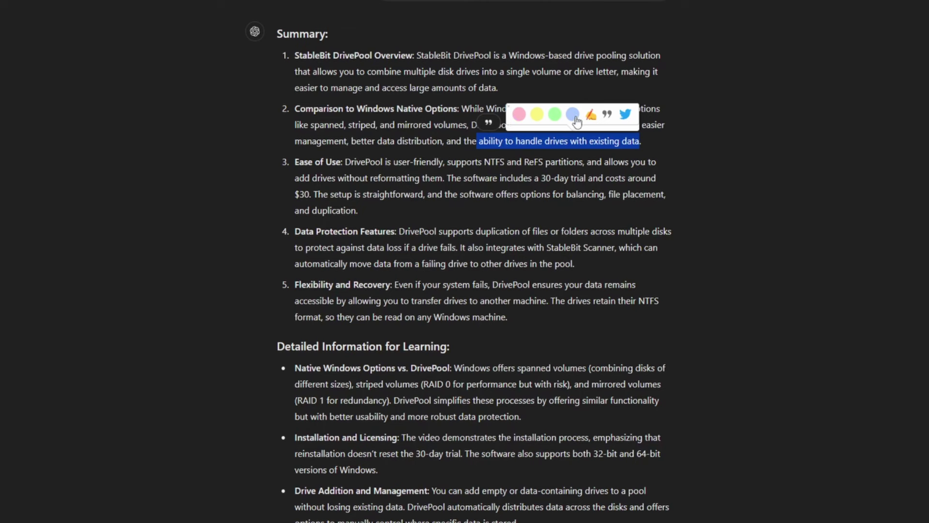
click(463, 194)
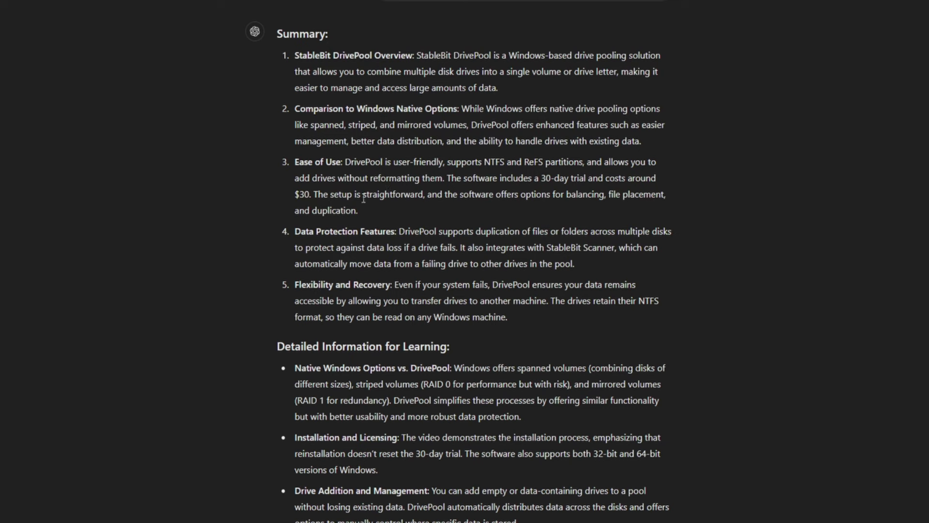
drag(541, 178, 588, 177)
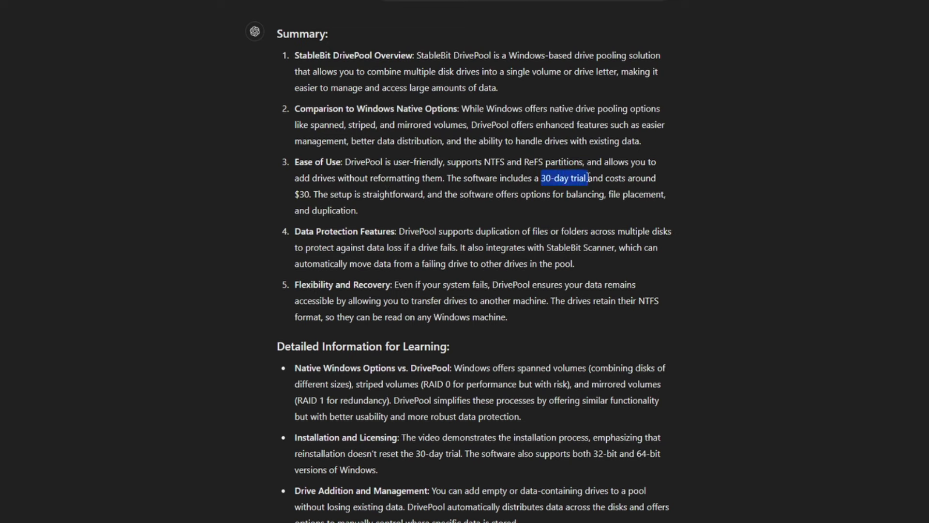
click(553, 217)
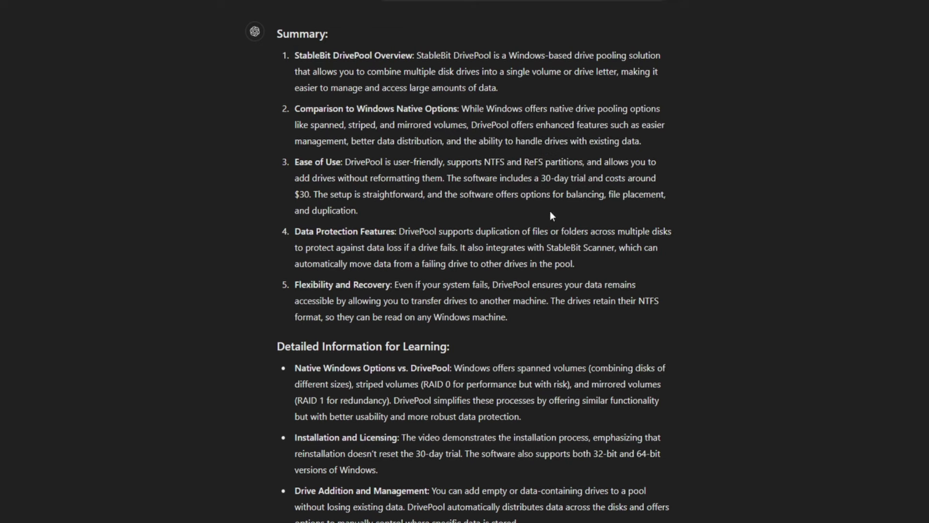
scroll(382, 197, down, 1)
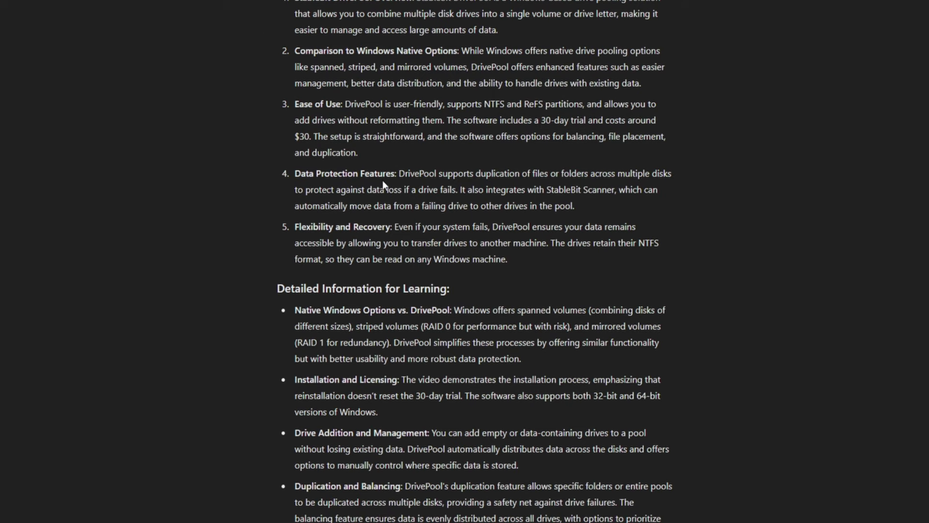
scroll(351, 151, down, 2)
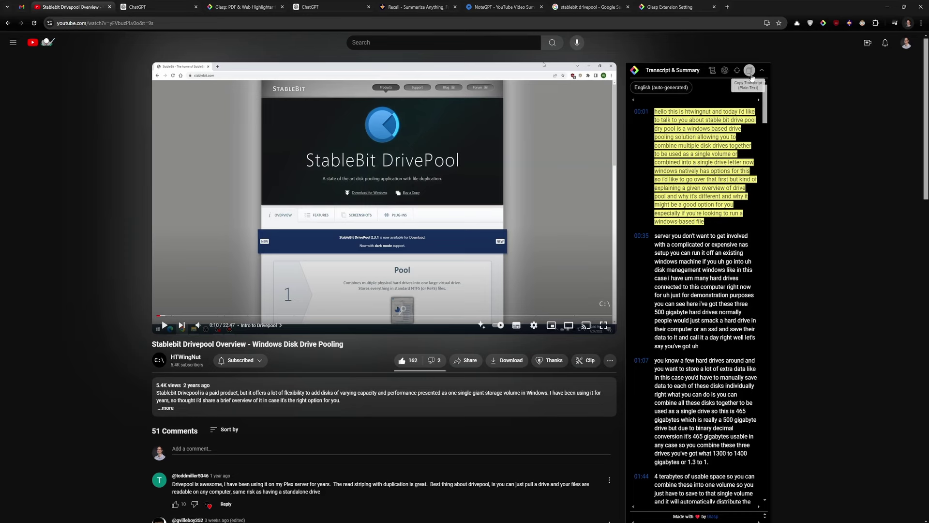
Copy the video's transcript as plain text and open the Glasp dashboard with the saved highlights.
click(750, 71)
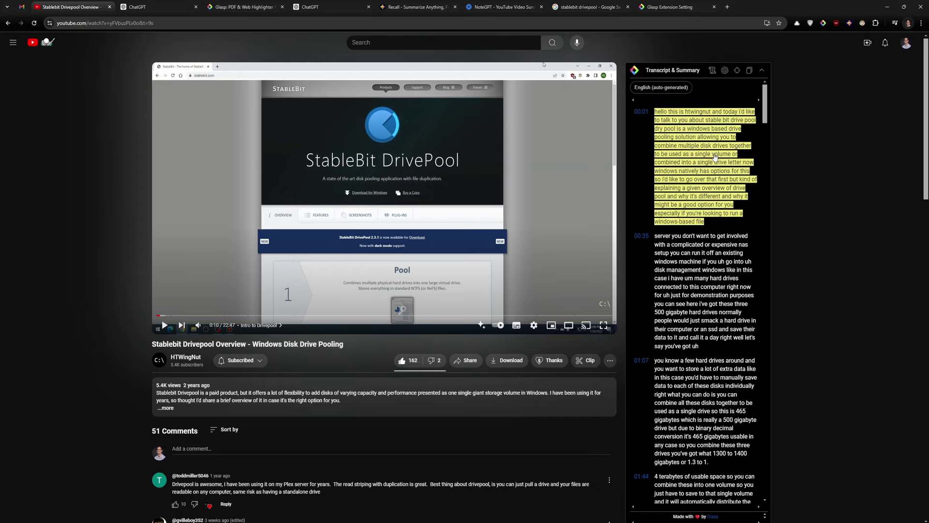
click(228, 15)
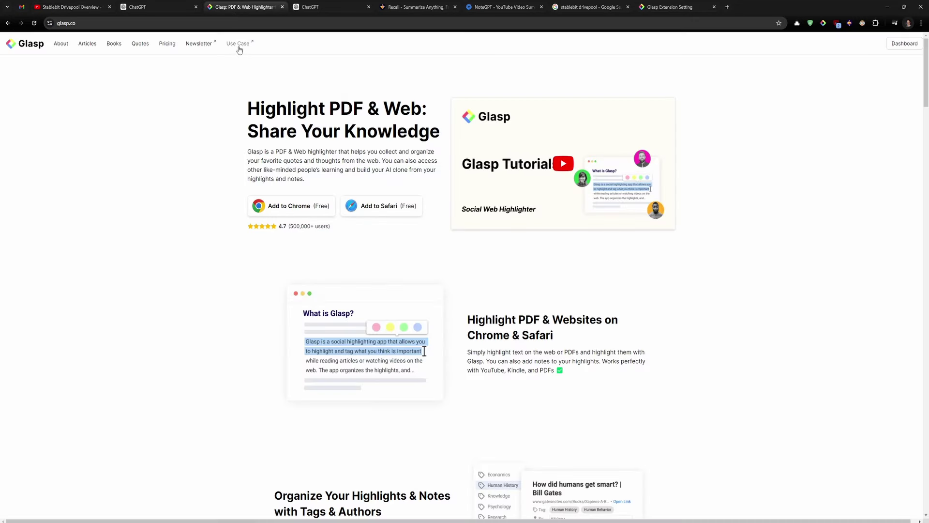
click(903, 44)
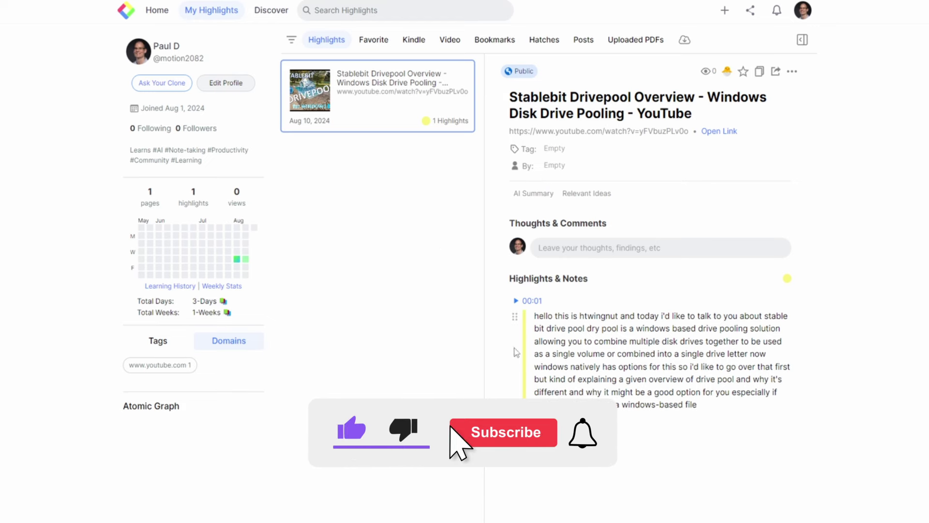
Look over the saved 00:01 highlight of the Stablebit Drivepool video and the activity calendar in the Glasp dashboard.
drag(629, 372, 534, 315)
click(388, 192)
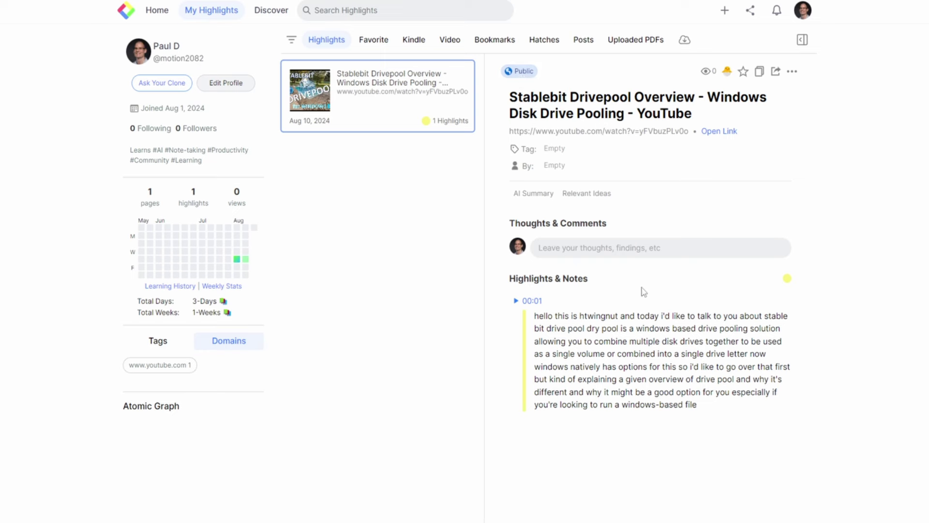
mouse_move(246, 264)
click(922, 174)
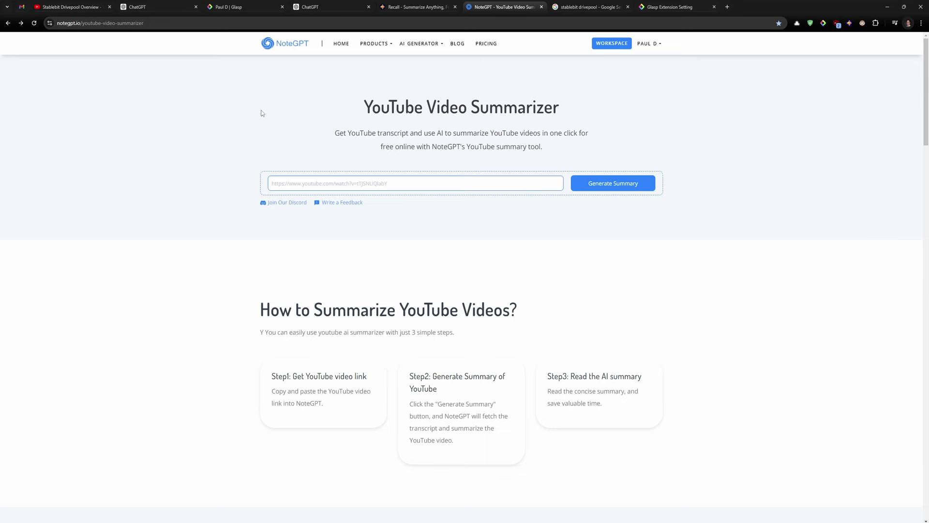
Turn on Dark Reader for the NoteGPT YouTube Video Summarizer page.
click(863, 23)
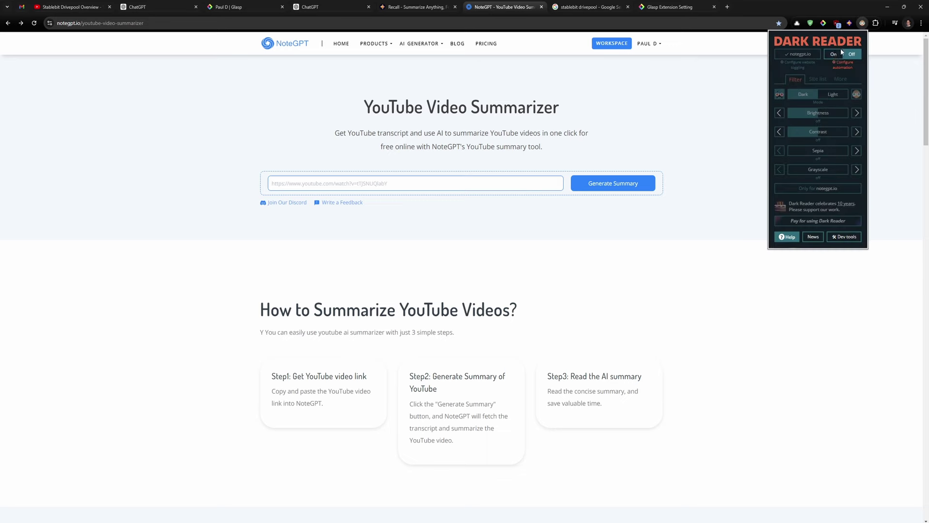
click(834, 54)
click(700, 126)
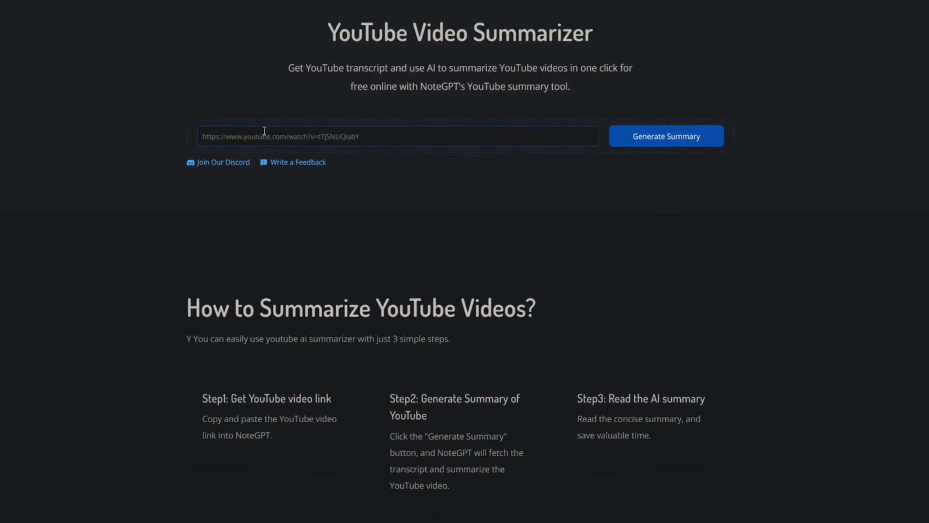
click(366, 138)
text(https://www.youtube.com/watch?v=yFVbuzPLv0o&t=9s)
click(661, 137)
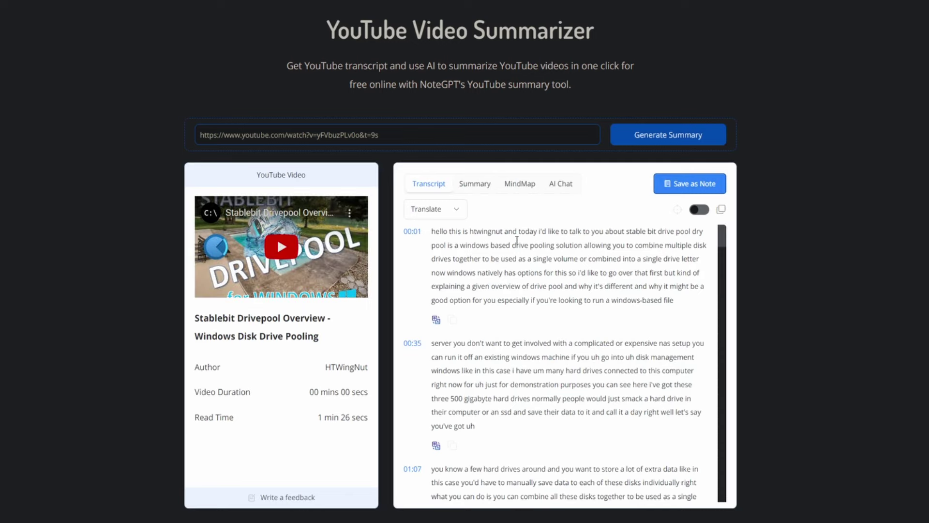
Look through the video's transcript, summary, mind map and AI chat in NoteGPT.
mouse_move(723, 242)
mouse_down()
mouse_move(723, 485)
mouse_move(723, 232)
mouse_up()
click(478, 189)
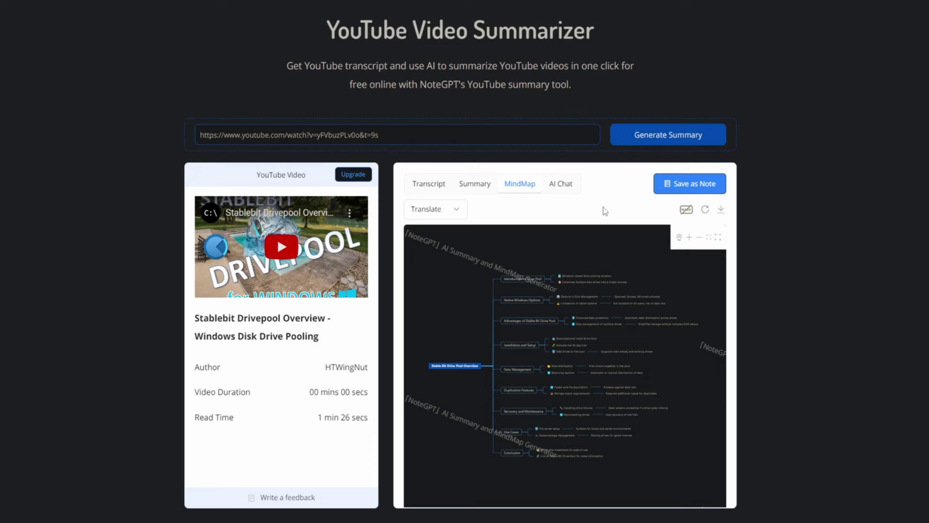
click(559, 185)
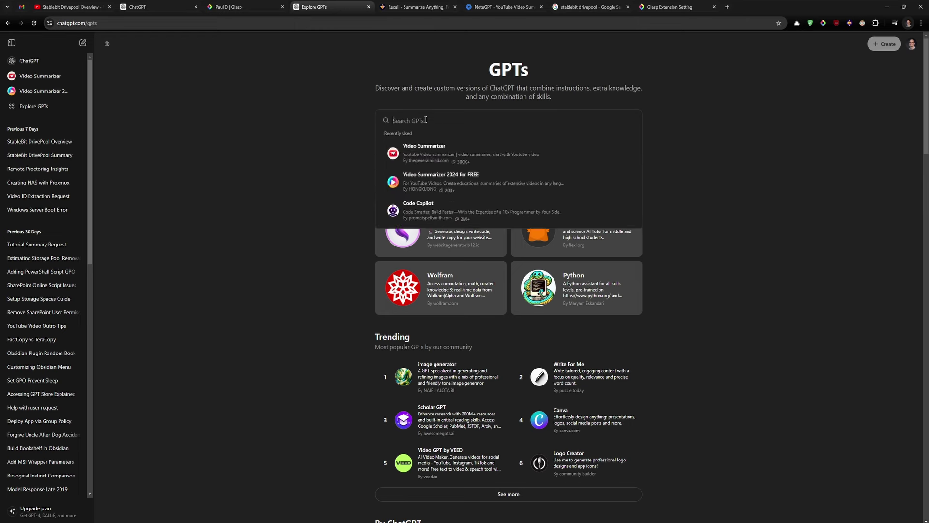
Search ChatGPT's GPTs for "youtube" and start a chat with Video Summarizer by thegeneralmind.com.
text(youtube)
click(420, 211)
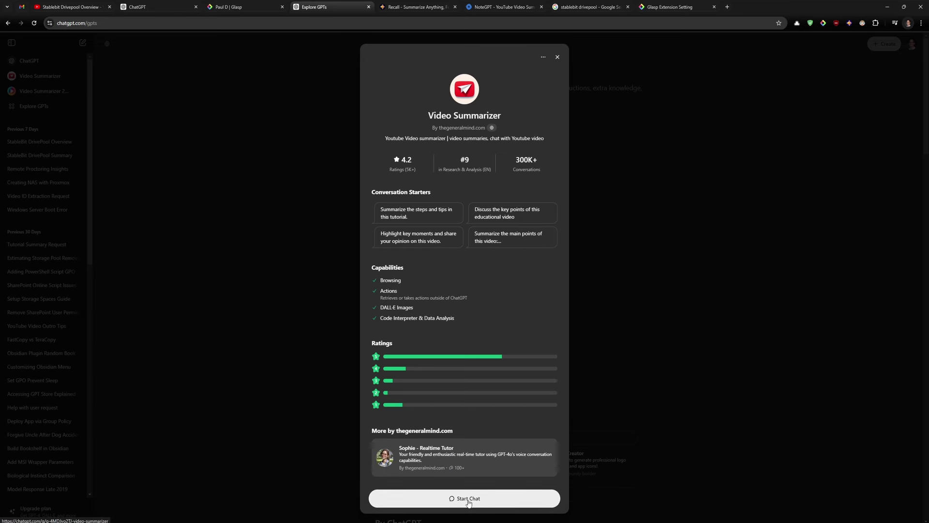
click(469, 500)
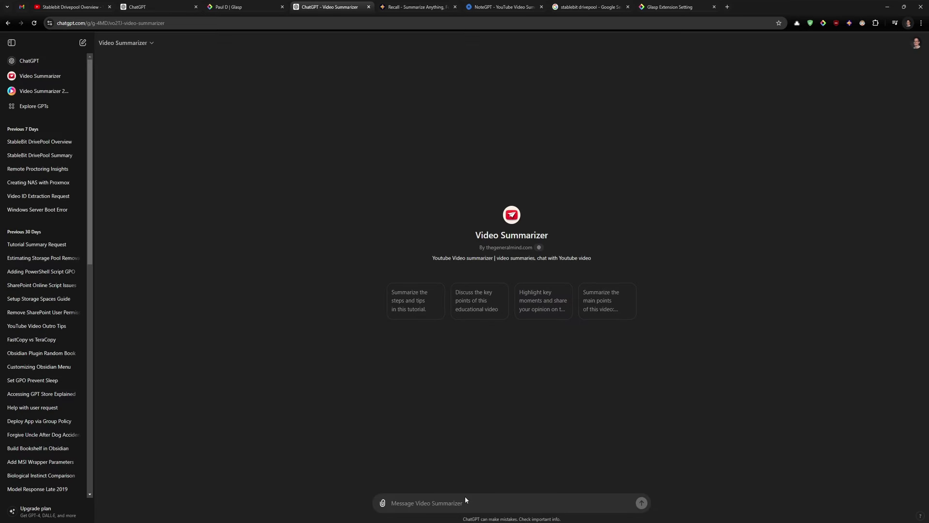
text(Summarise the steps and tips in this turtorial)
key(shift+Return)
text(https://www.youtube.com/watch?v=yFVbuzPLv0o&t=9s)
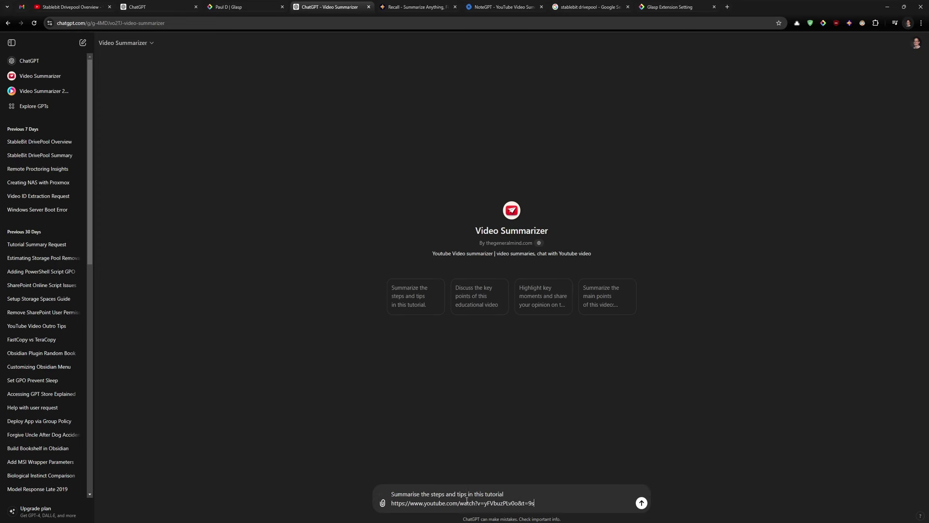
key(Return)
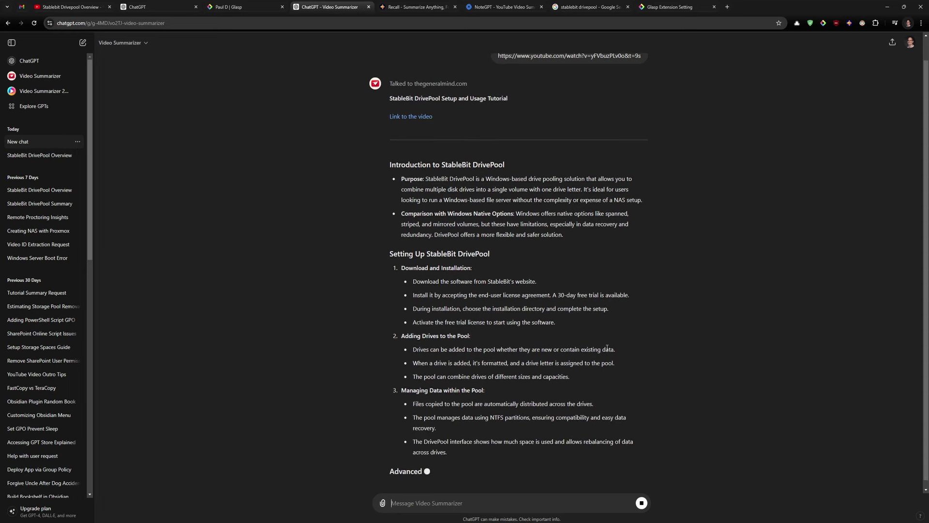
scroll(402, 469, down, 10)
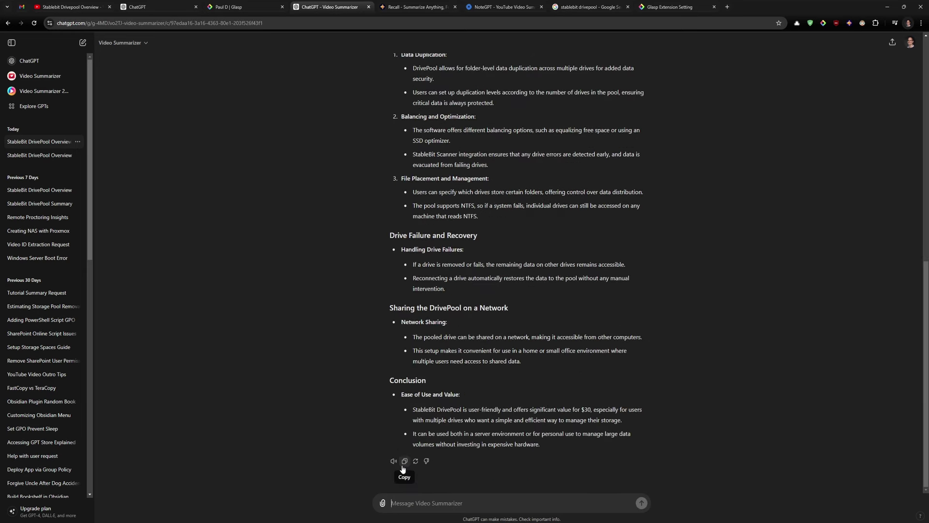
Summarize the Stablebit Drivepool YouTube video with the Recall extension, save the summary and open it in the Recall app.
key(ctrl+Tab)
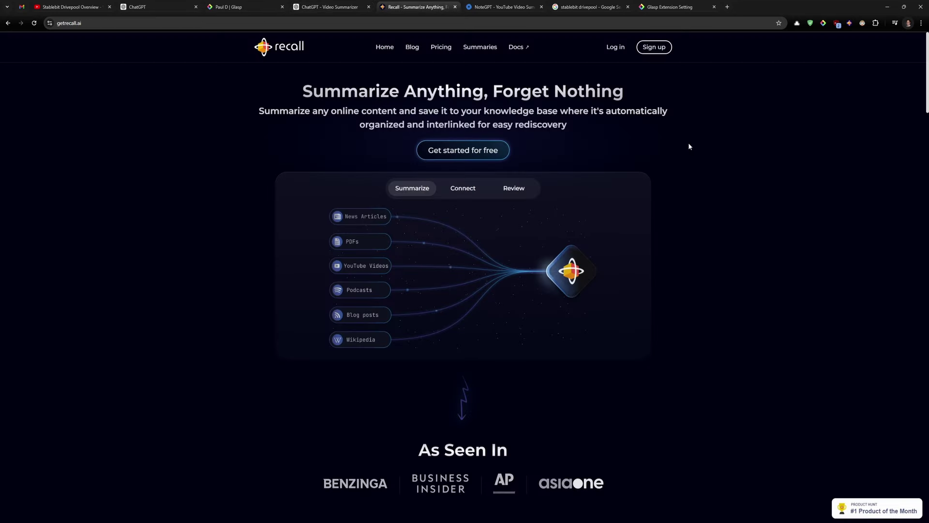
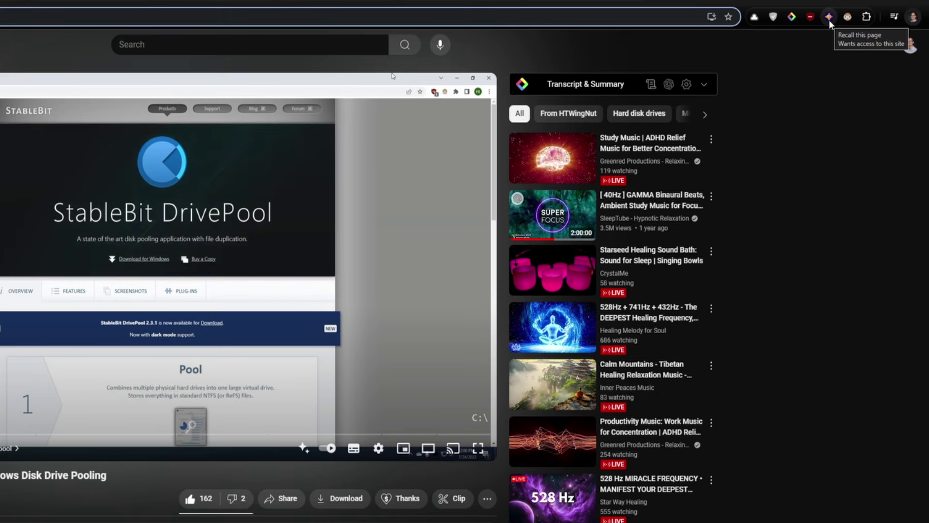
click(830, 17)
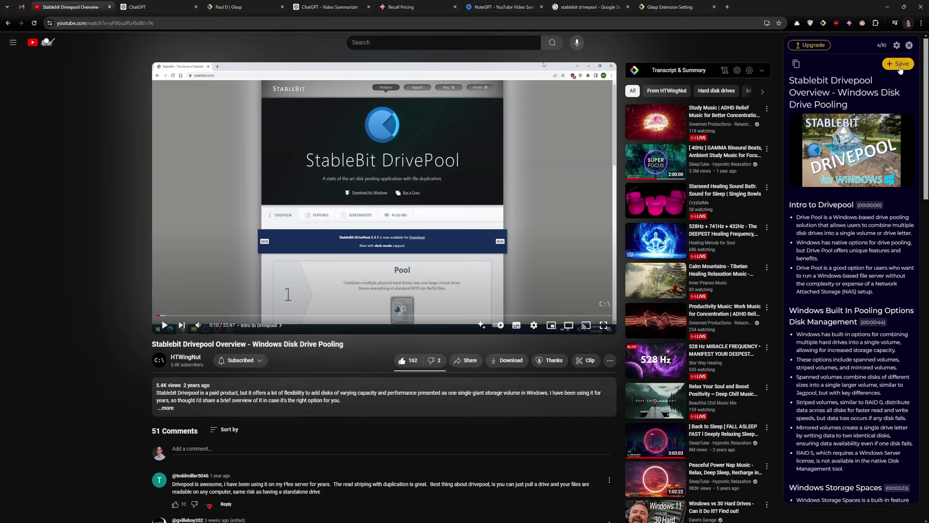
click(901, 67)
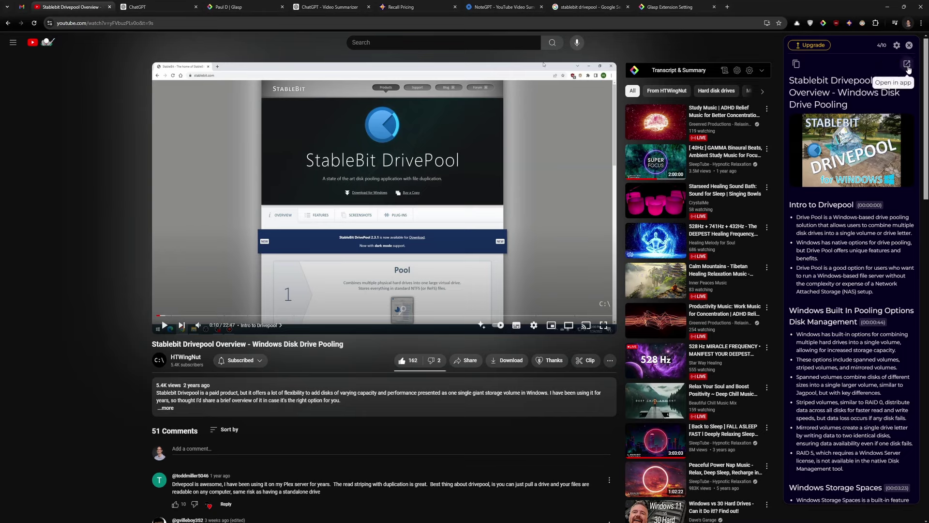
click(908, 67)
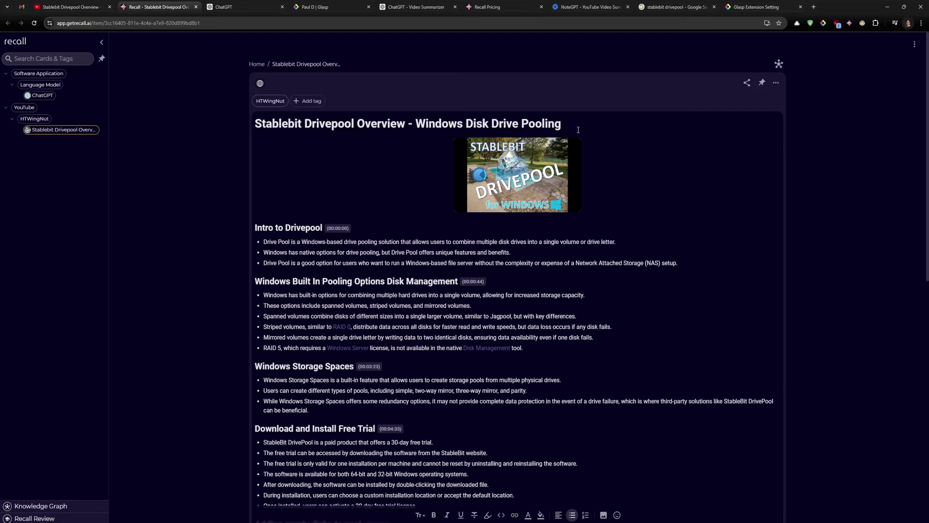
Examine the Stablebit Drivepool summary card's timestamped sections and its linked topics in Recall.
scroll(334, 176, down, 3)
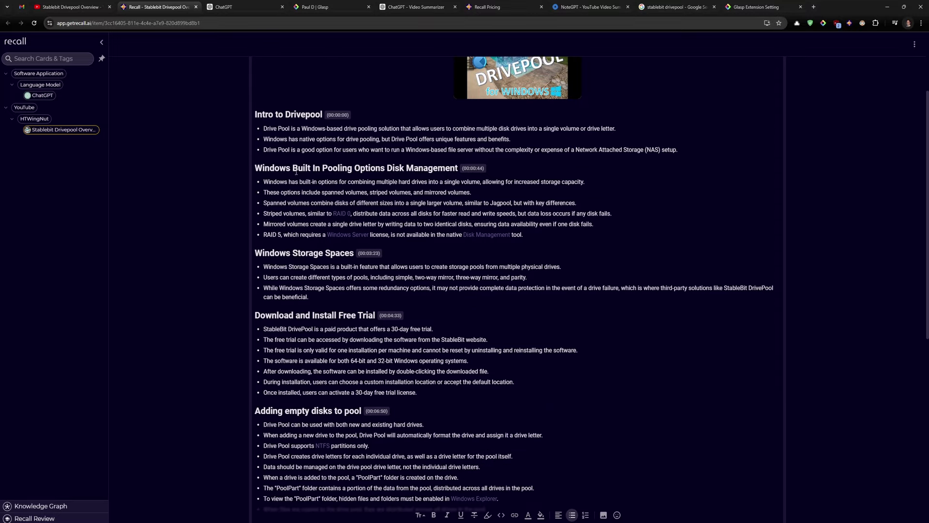
scroll(296, 172, down, 2)
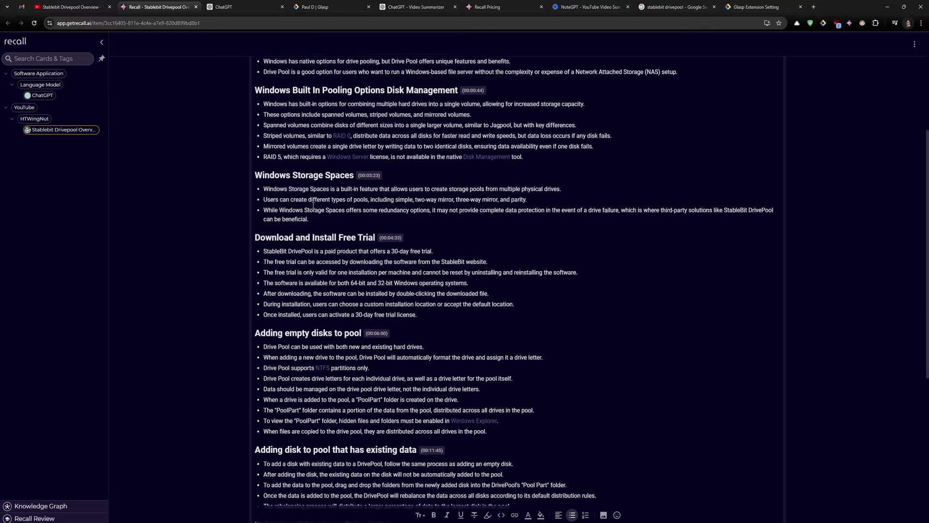
scroll(312, 206, down, 3)
scroll(333, 183, down, 5)
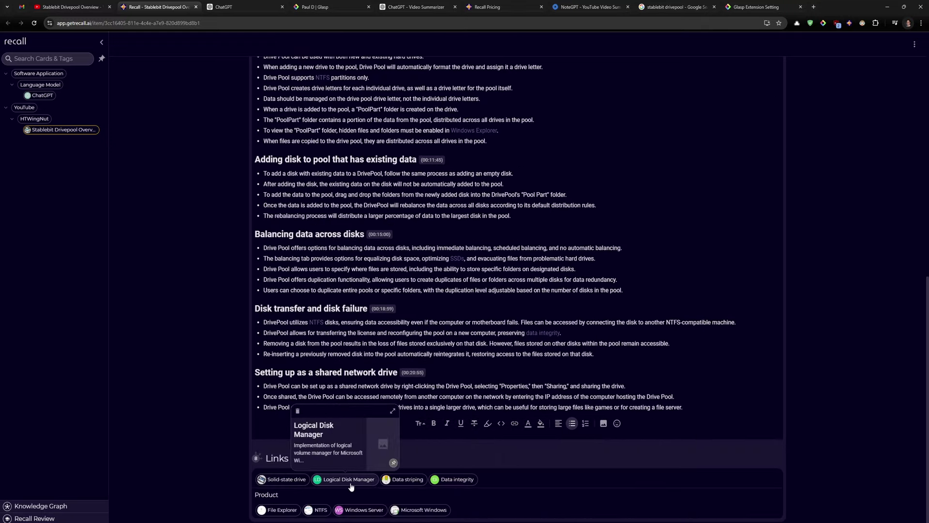
mouse_move(443, 484)
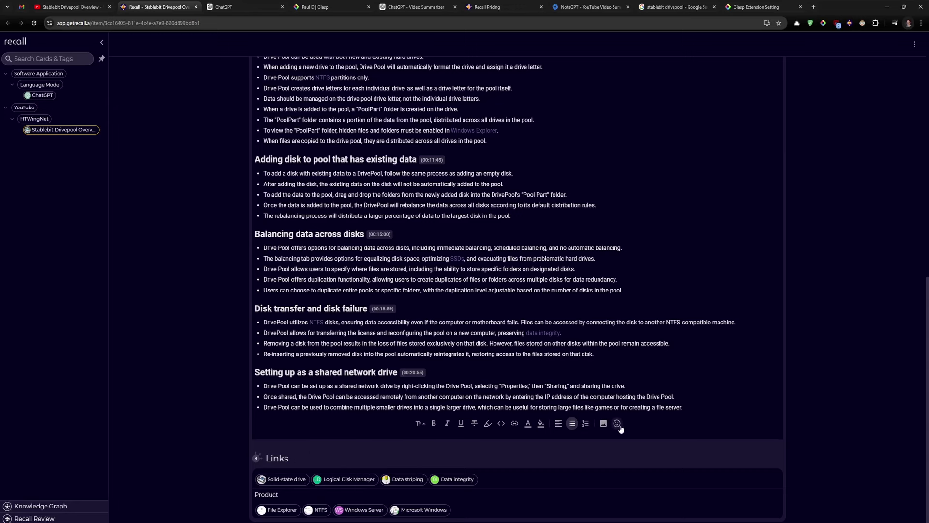
Export the Stablebit Drivepool summary card to Markdown.
scroll(581, 242, up, 15)
click(776, 83)
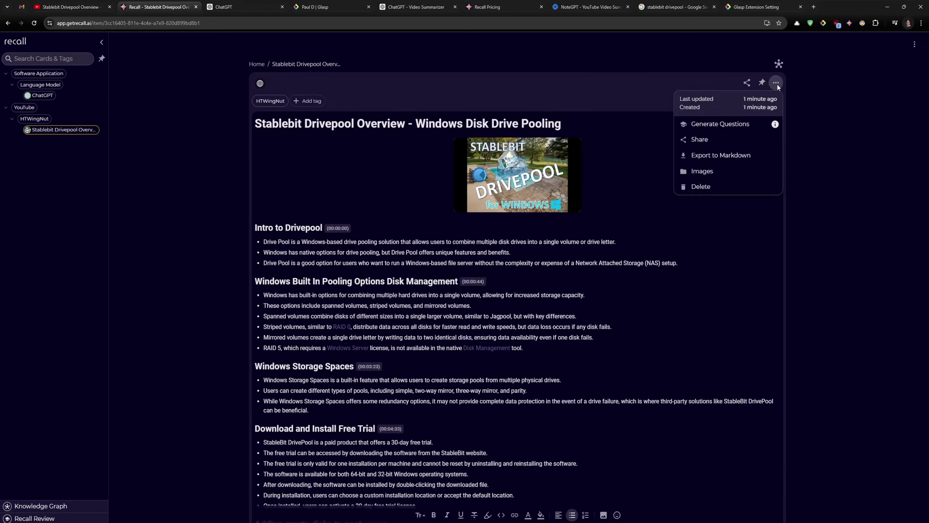
click(708, 158)
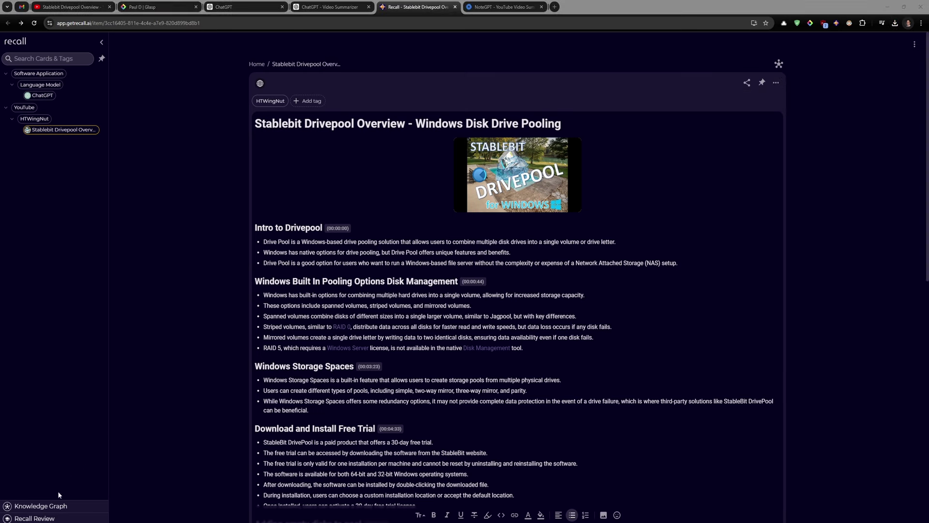
Explore Recall's knowledge graph around the Stablebit Drivepool cluster and open the card from its central node.
click(54, 507)
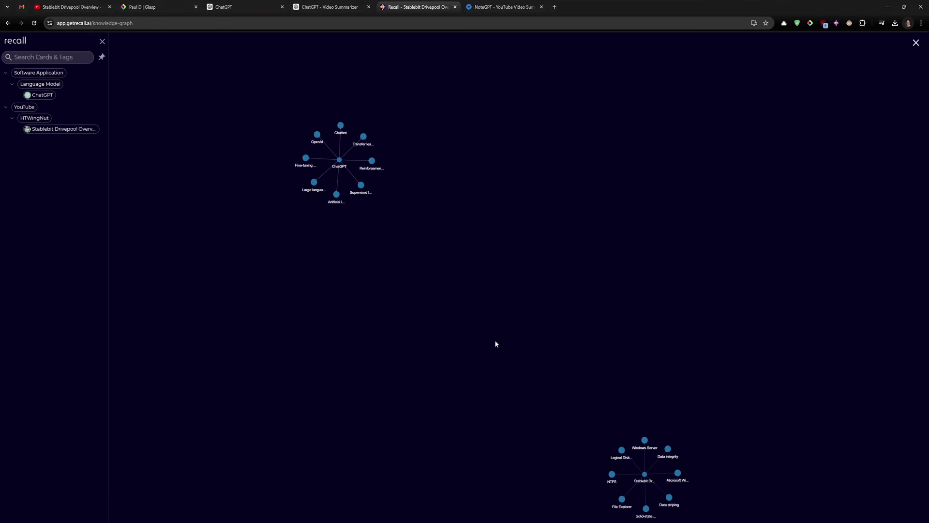
scroll(542, 368, down, 3)
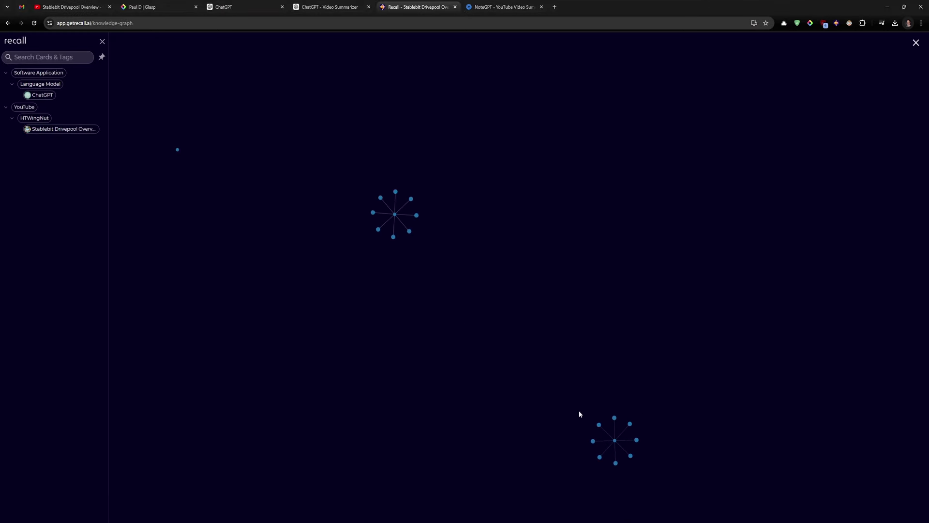
scroll(687, 464, up, 5)
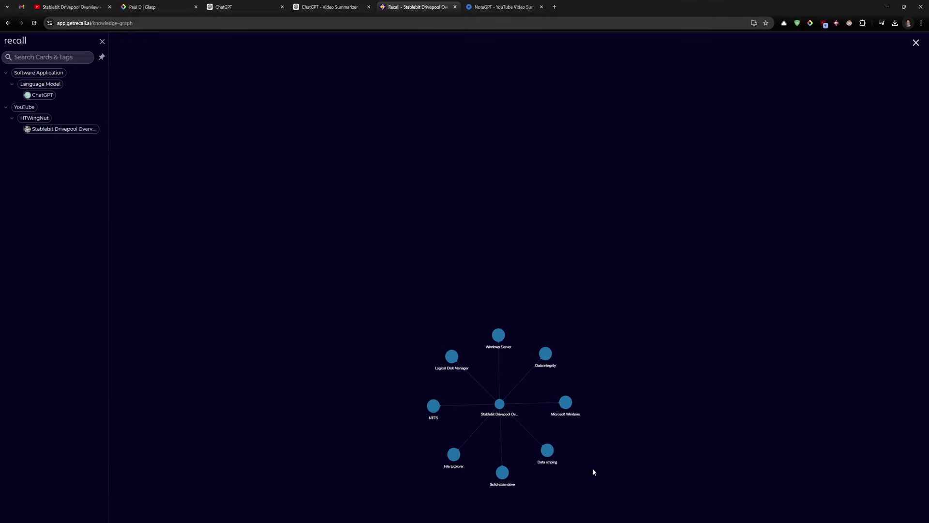
scroll(594, 471, up, 2)
scroll(484, 436, up, 2)
drag(466, 354, 462, 304)
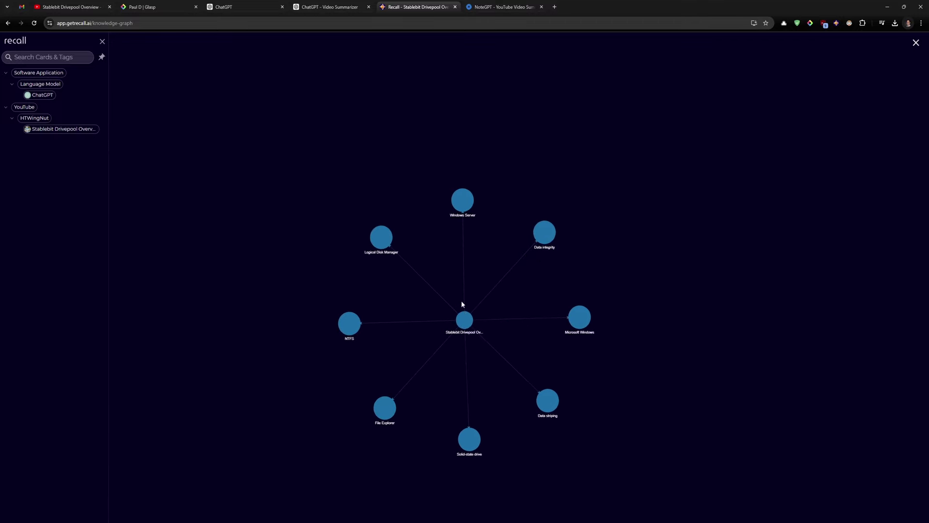
click(465, 318)
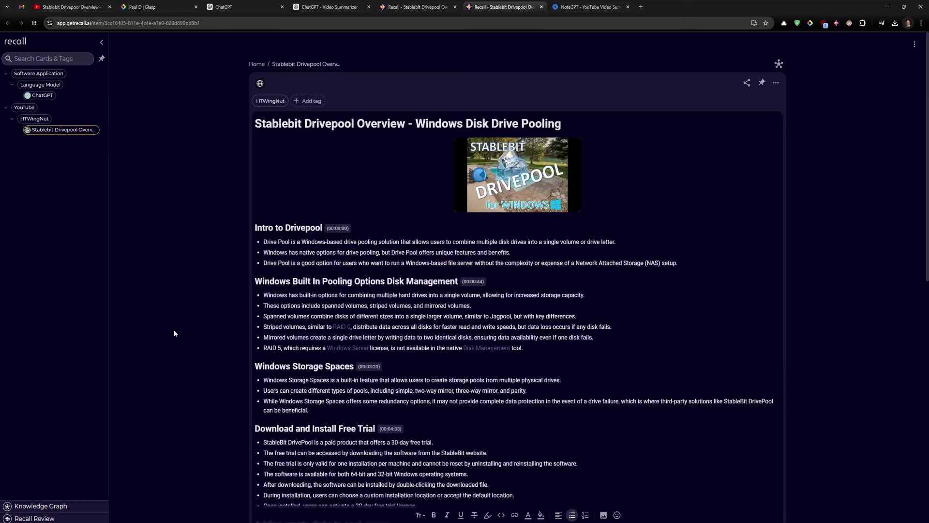
Check the Recall Review page, close it and view the Stablebit Drivepool cluster in the knowledge graph again.
click(47, 519)
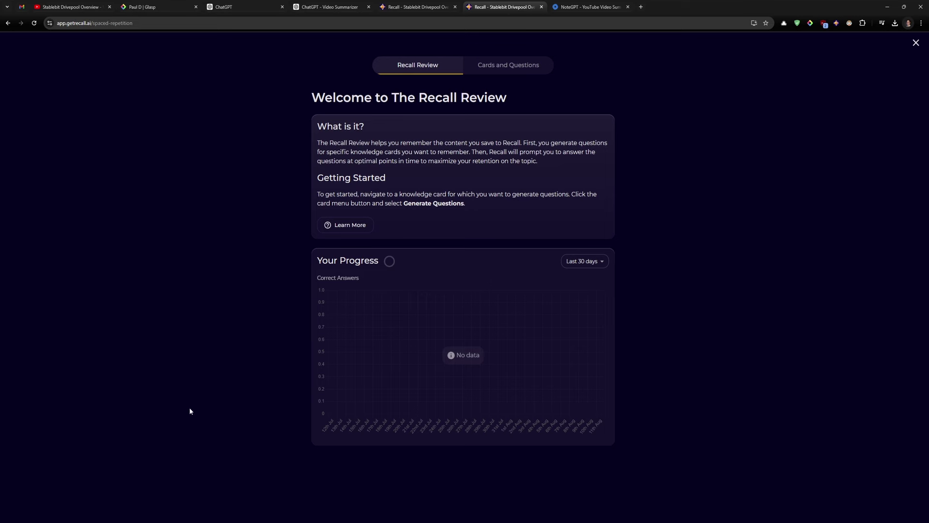
key(Escape)
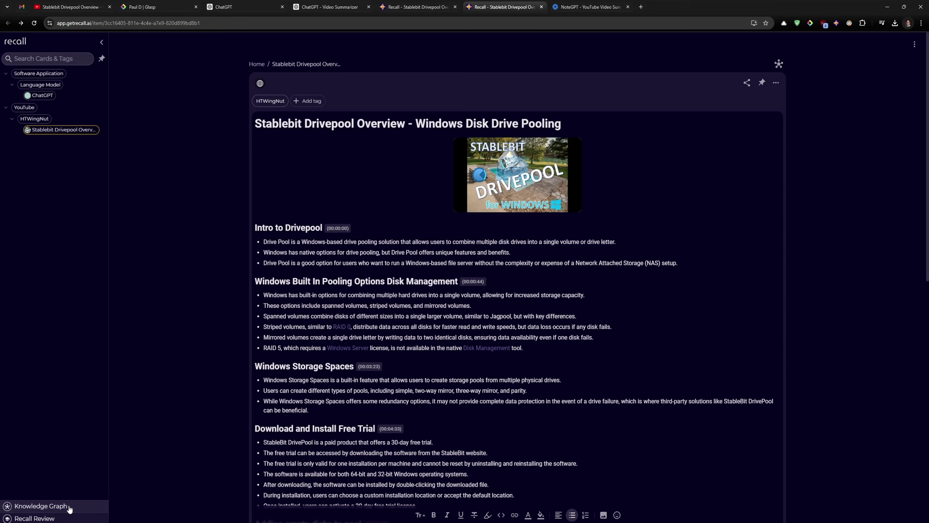
click(69, 509)
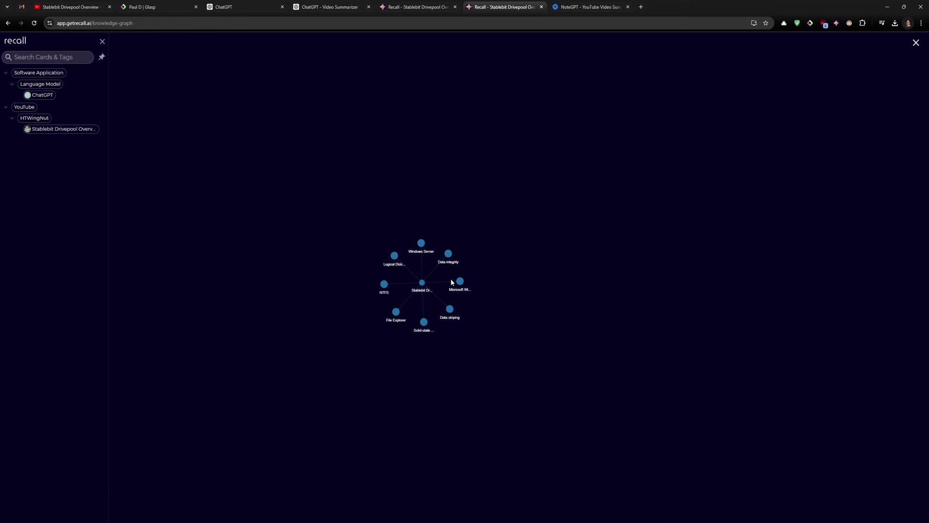
scroll(447, 360, up, 3)
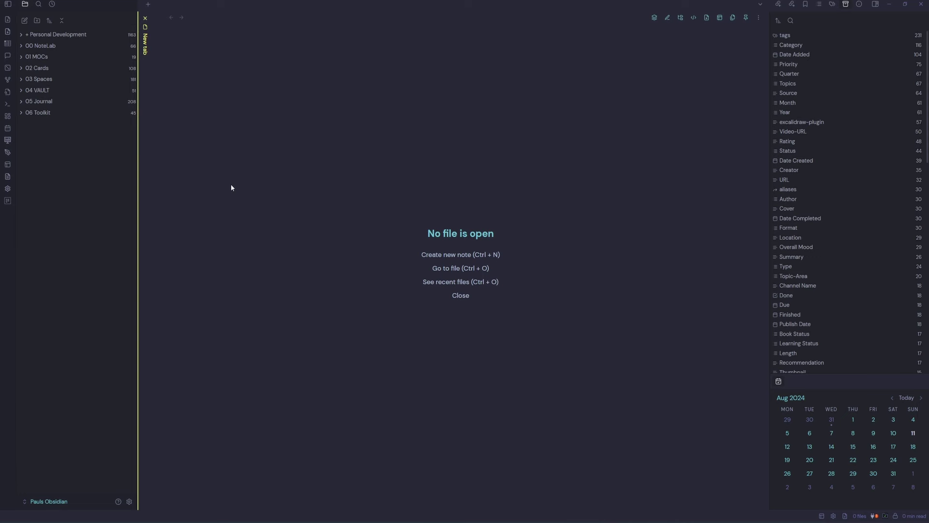
Switch to Obsidian, browse to the YouTube folder inside 04 VAULT and open the QuickAdd plugin settings.
click(30, 91)
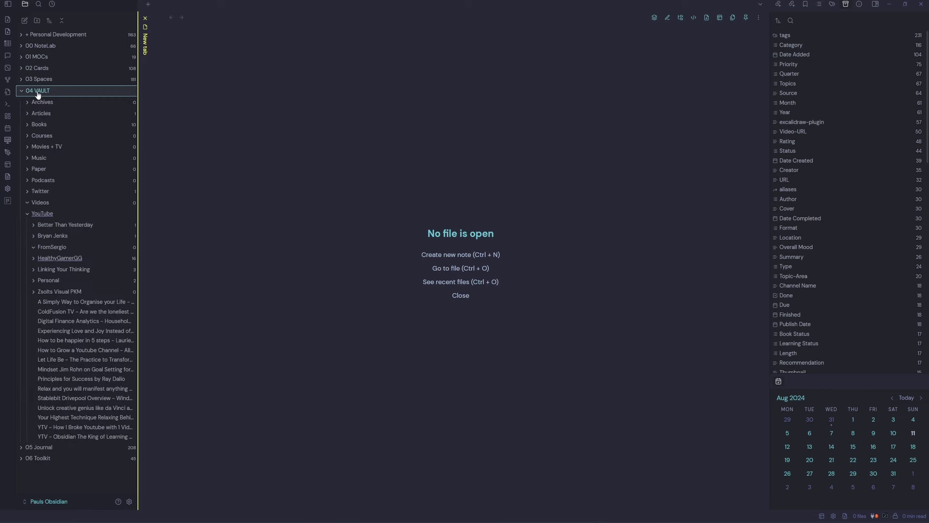
click(60, 215)
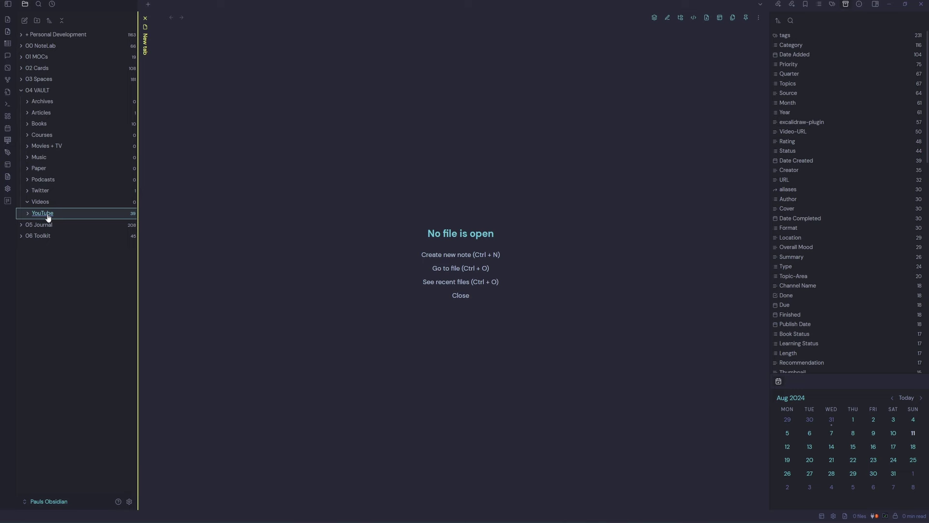
click(129, 502)
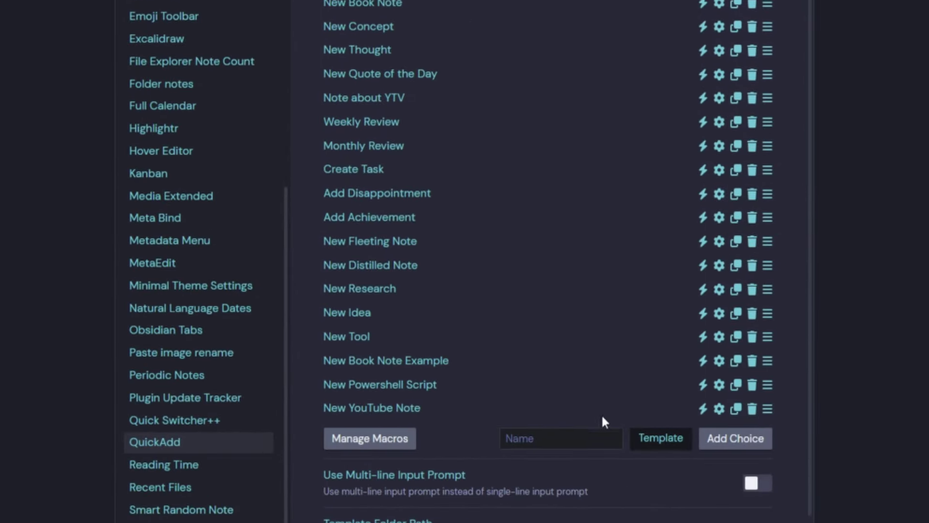
Review the existing New YouTube Note macro and the choices it contains in the QuickAdd settings.
click(718, 409)
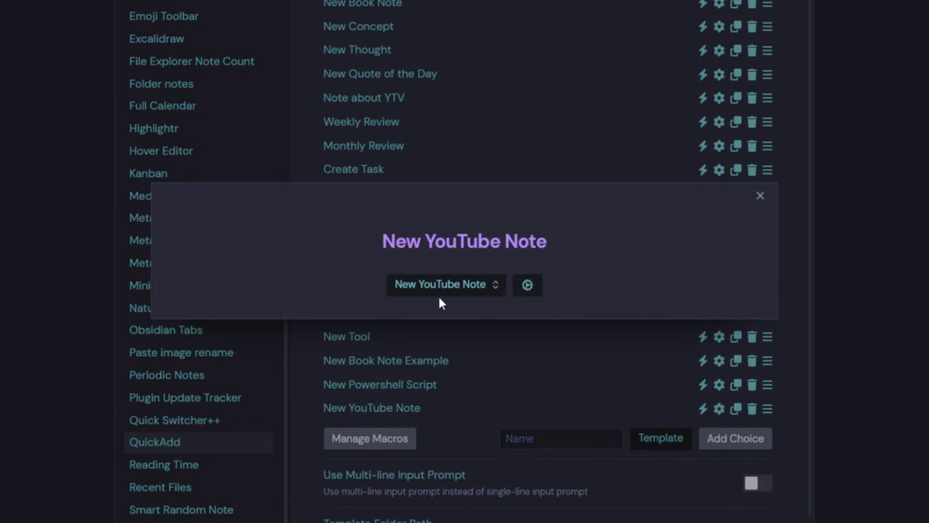
click(527, 287)
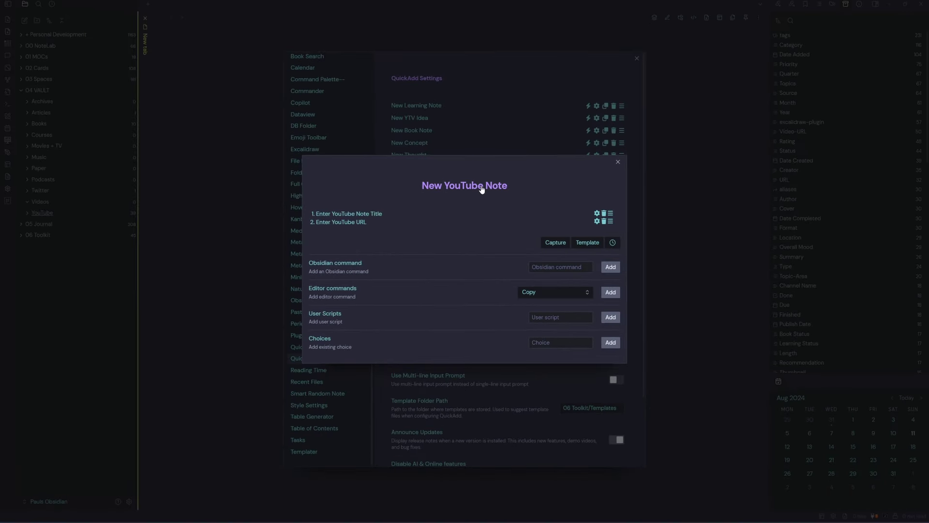
click(477, 188)
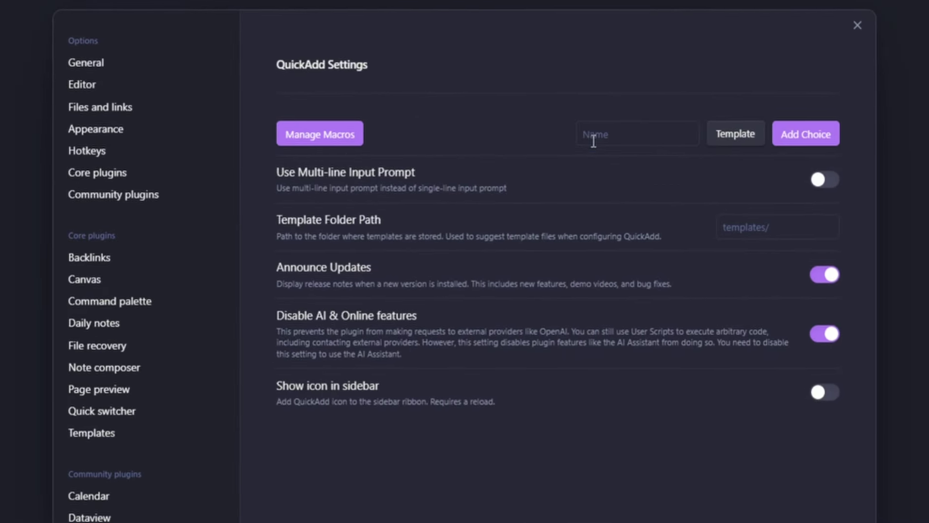
Add a QuickAdd choice of type Macro named New YouTube Note.
click(597, 134)
text(New)
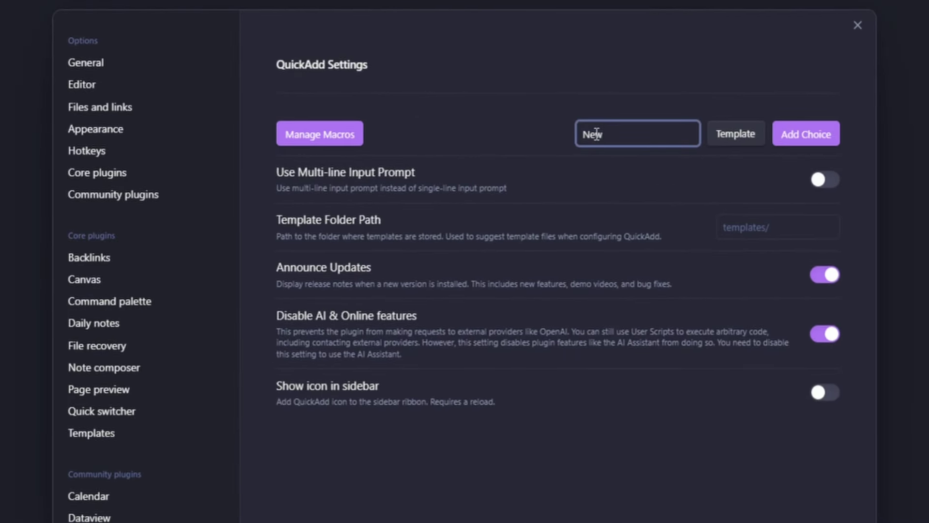
text( YouTube Note)
click(735, 134)
click(730, 182)
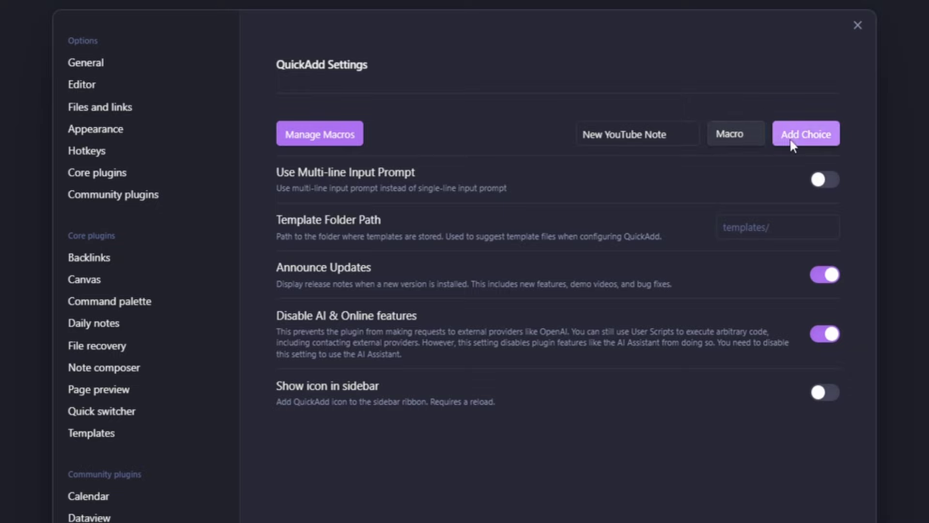
click(785, 136)
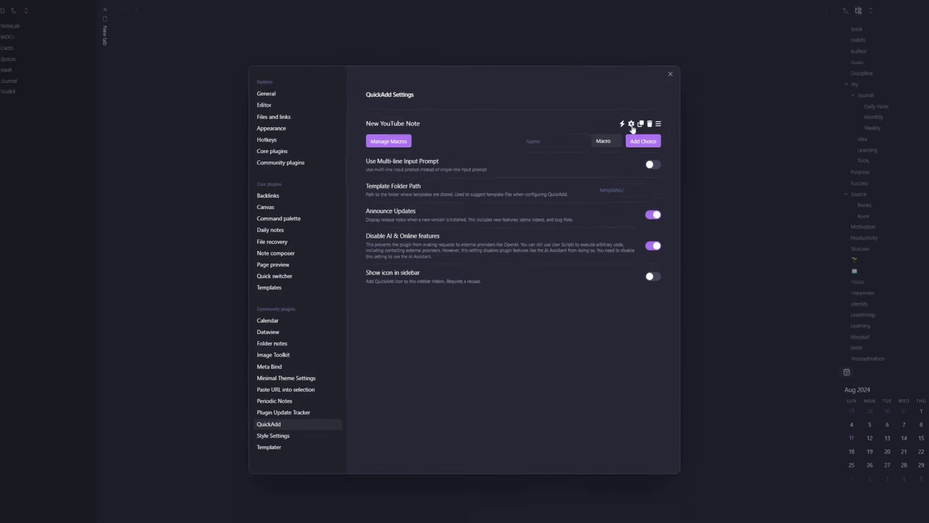
Add a template choice to the New YouTube Note macro and rename it New YouTube Note.
click(783, 120)
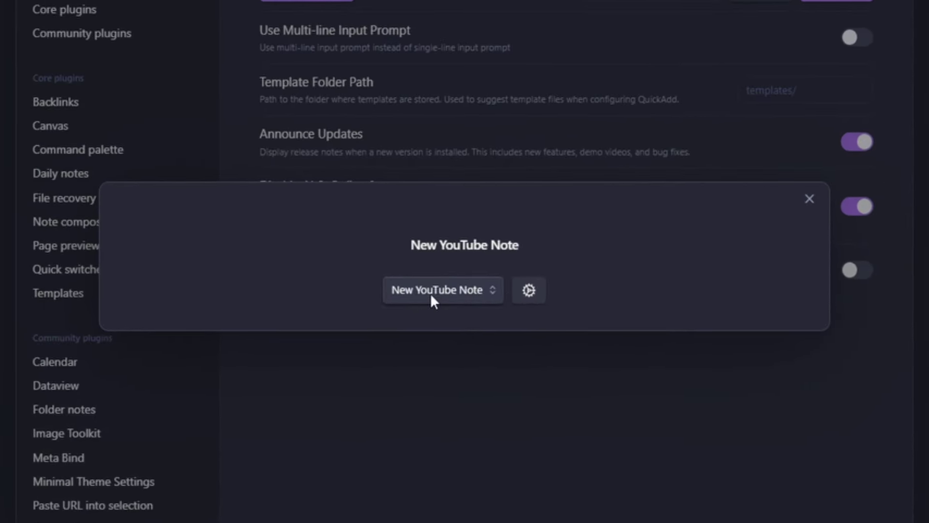
click(529, 291)
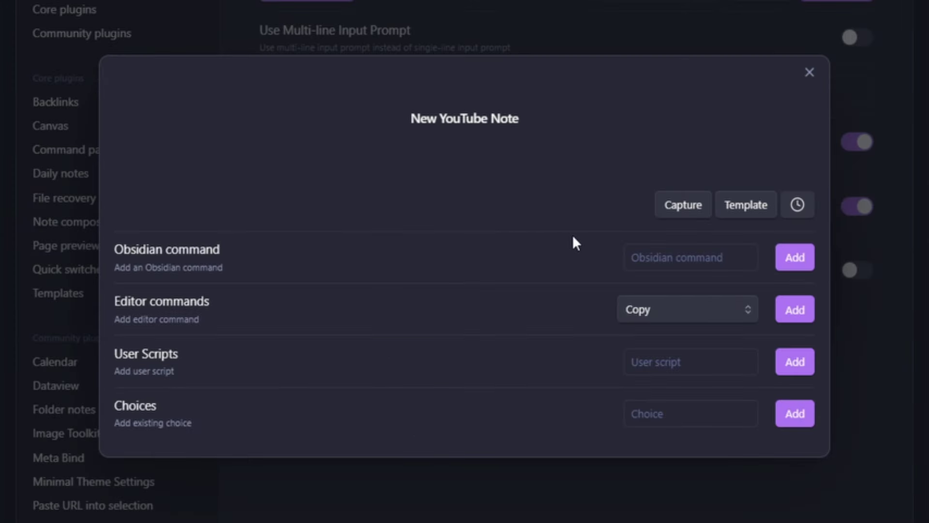
click(721, 208)
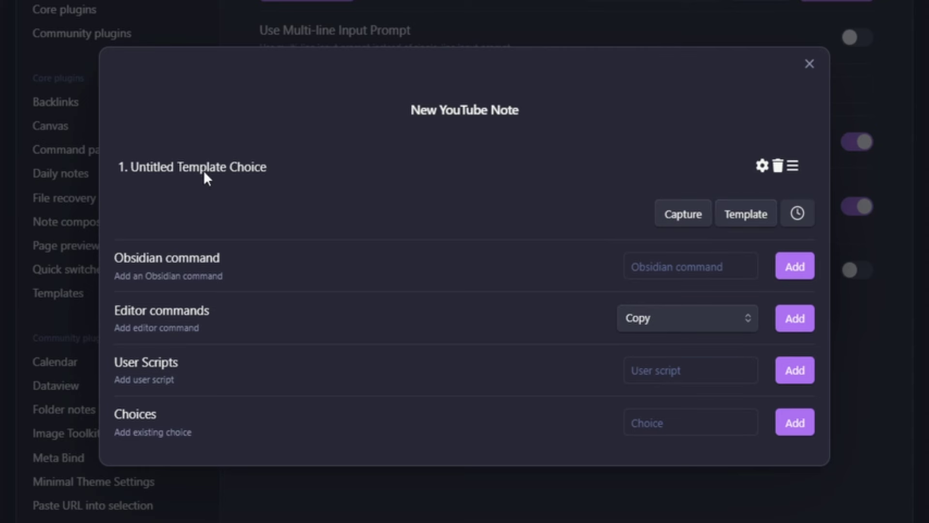
click(762, 165)
click(468, 90)
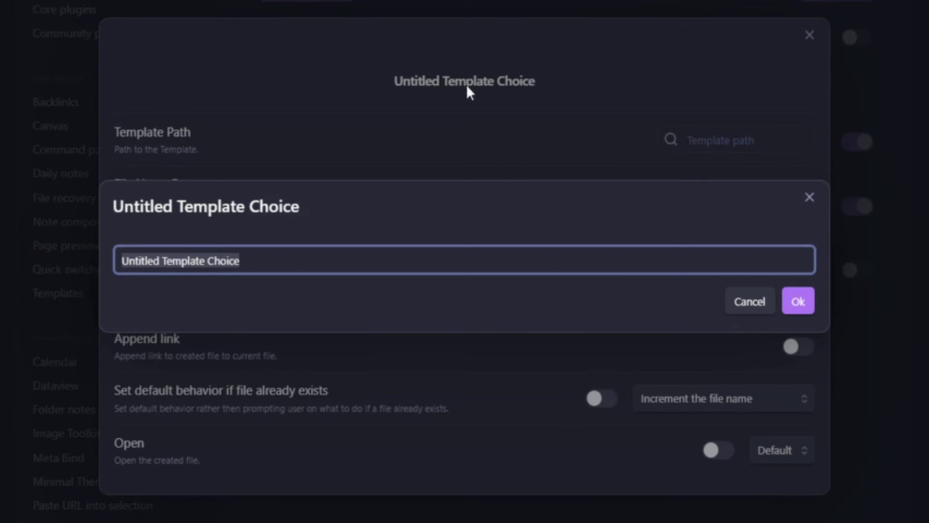
text(New Y)
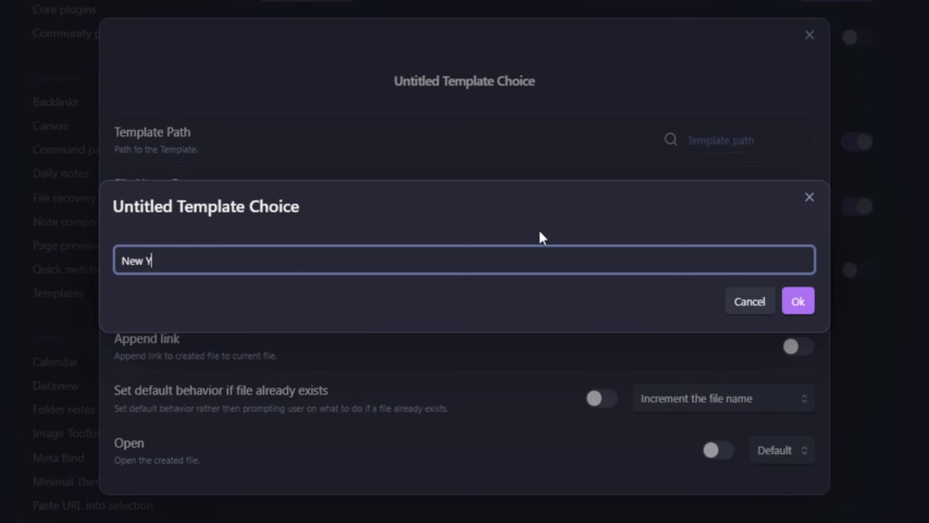
text(ouTube Note)
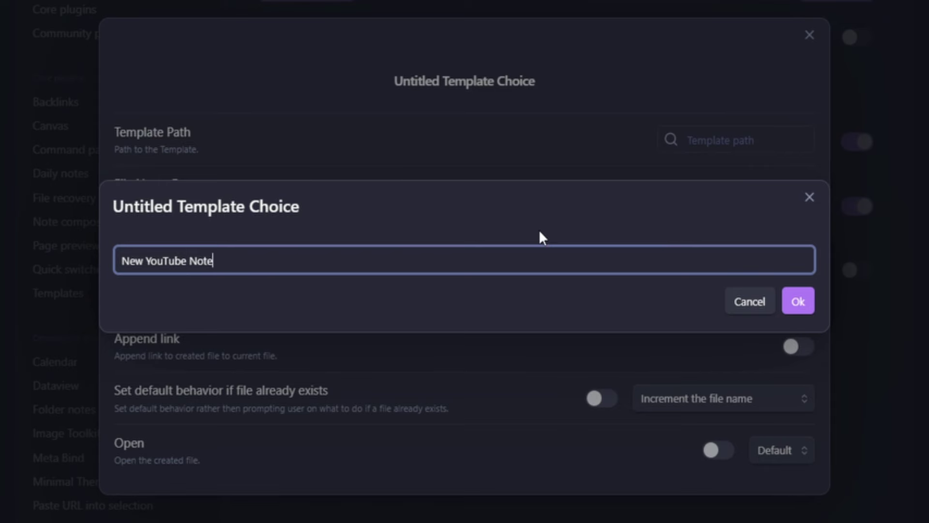
key(Return)
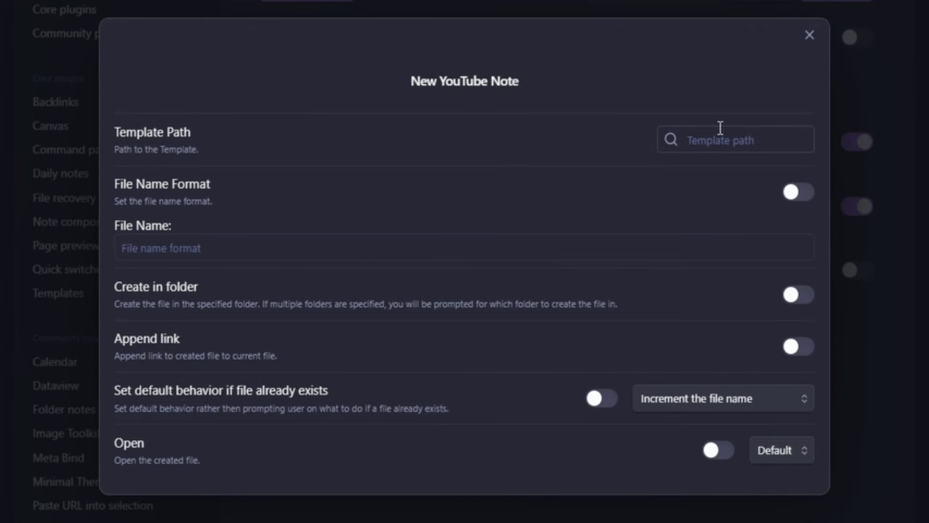
Set the template path to the YTV Template in 06 Toolkit/Templates and enable the file name format {{value}}.
click(702, 141)
text(06 Toolkit/Templates/YTV)
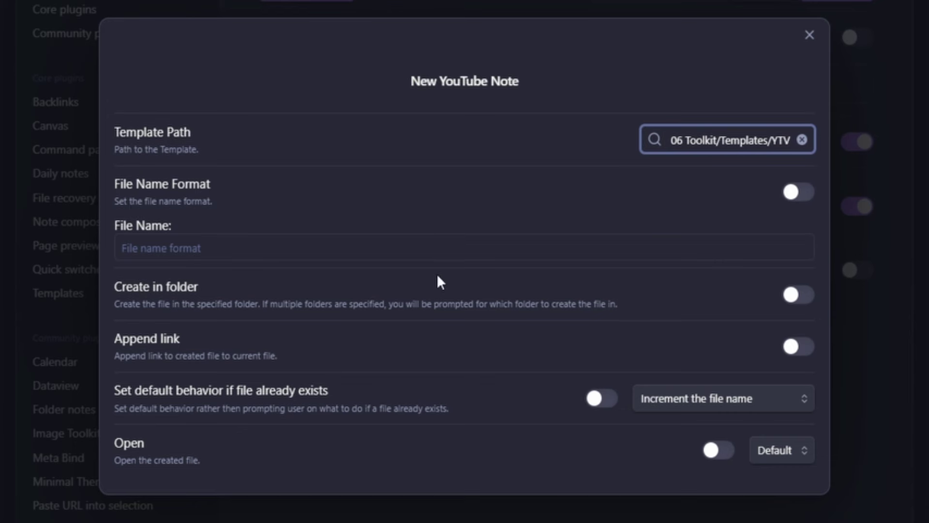
click(404, 259)
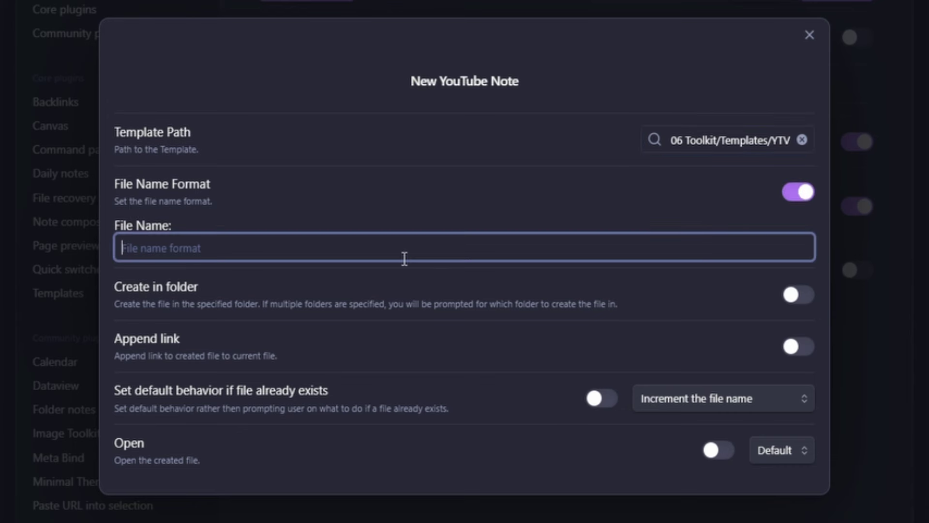
text({{value}})
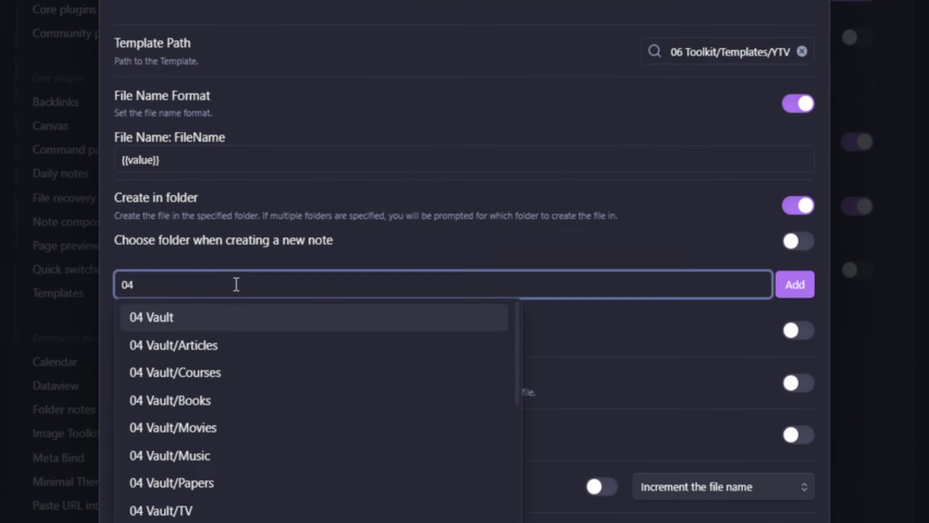
Have new notes created in 04 Vault/YouTube and opened on creation, and close the template choice's settings.
scroll(235, 409, down, 3)
click(237, 430)
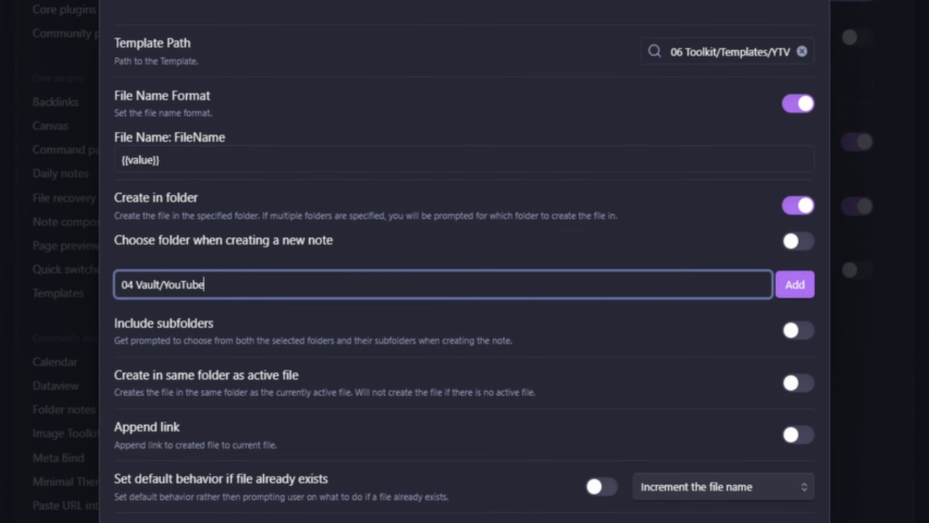
click(806, 286)
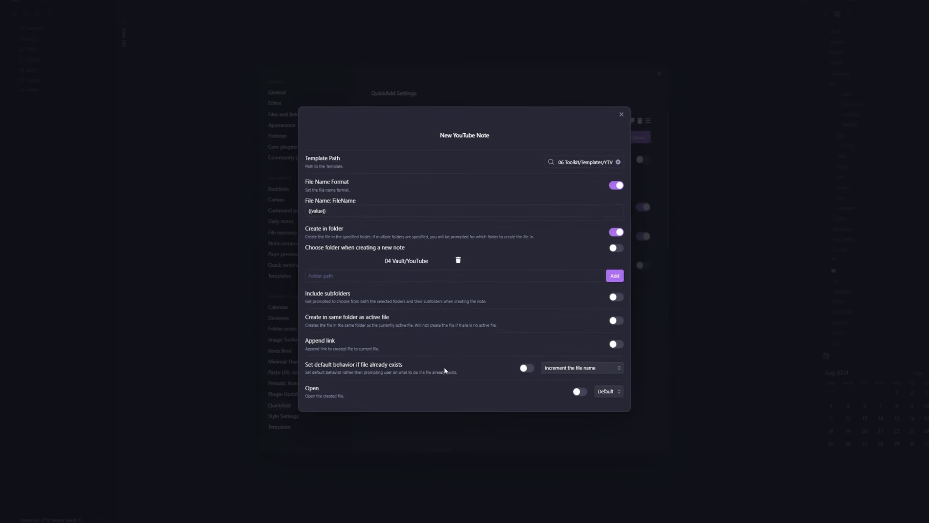
click(716, 522)
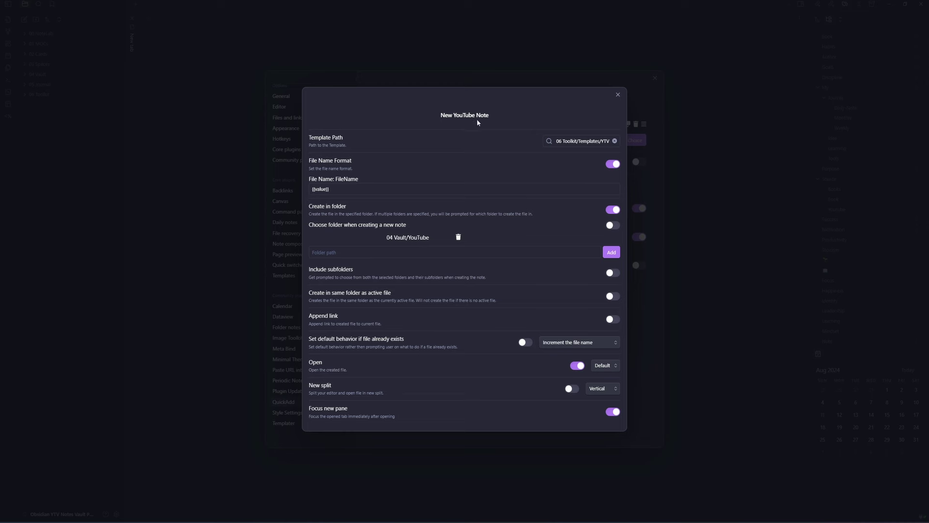
click(618, 95)
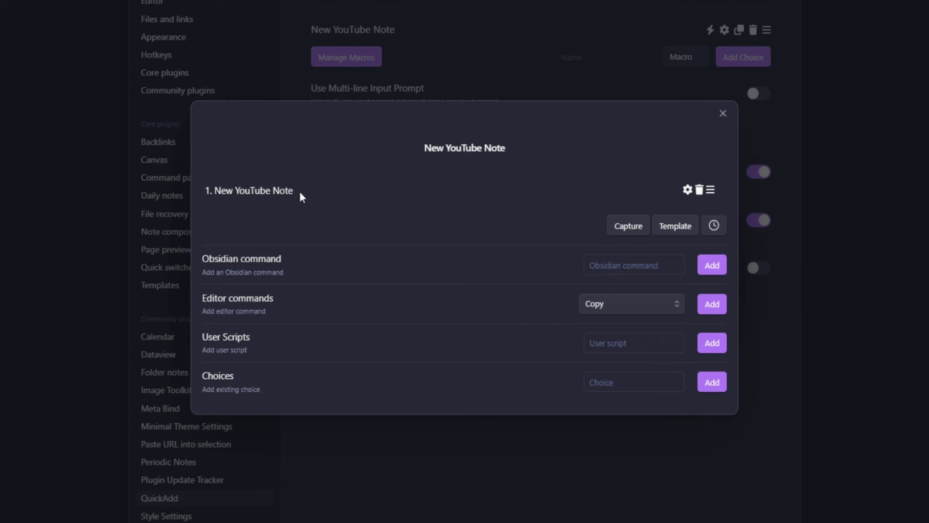
Add a capture choice to the macro and rename it Enter YouTube URL.
click(628, 226)
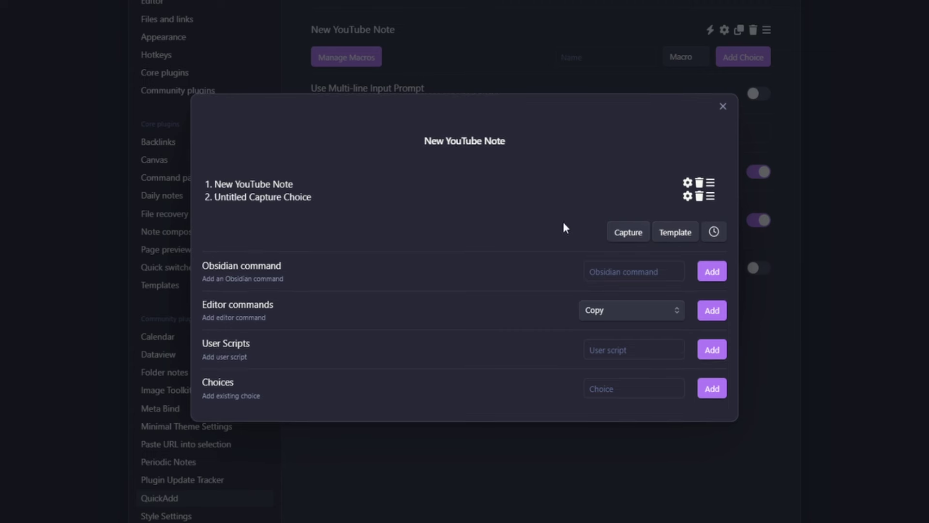
click(689, 206)
click(463, 129)
text(Enter YouTube URL)
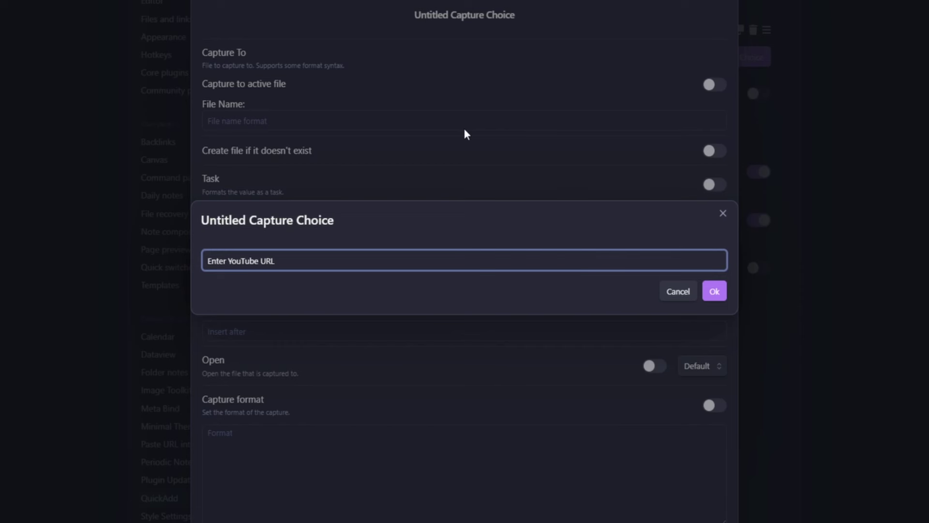
key(Return)
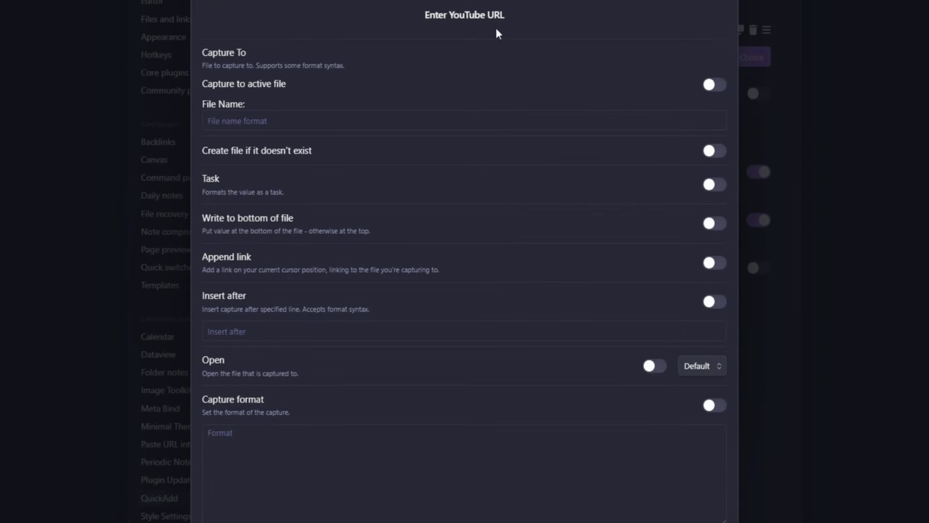
Set the URL capture to go to the active file, inserted after the line "##### Media Extended".
click(717, 84)
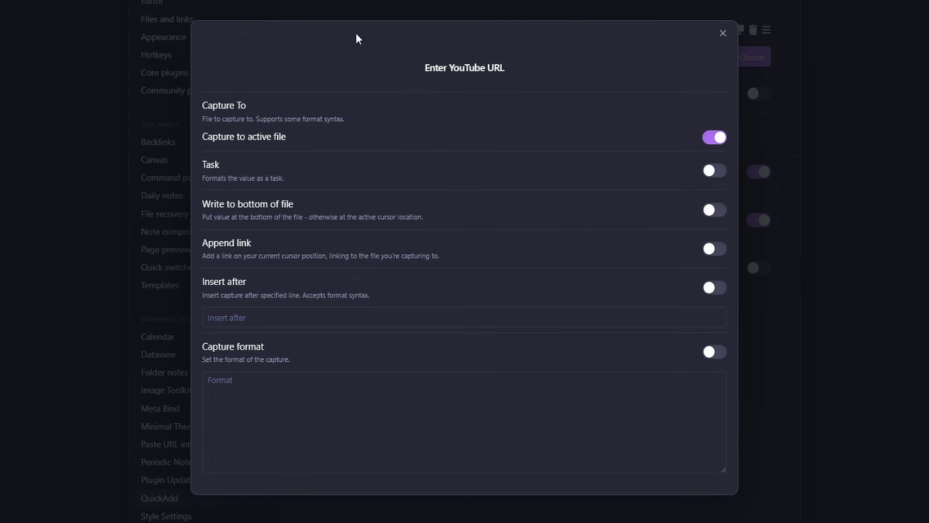
click(706, 289)
click(277, 255)
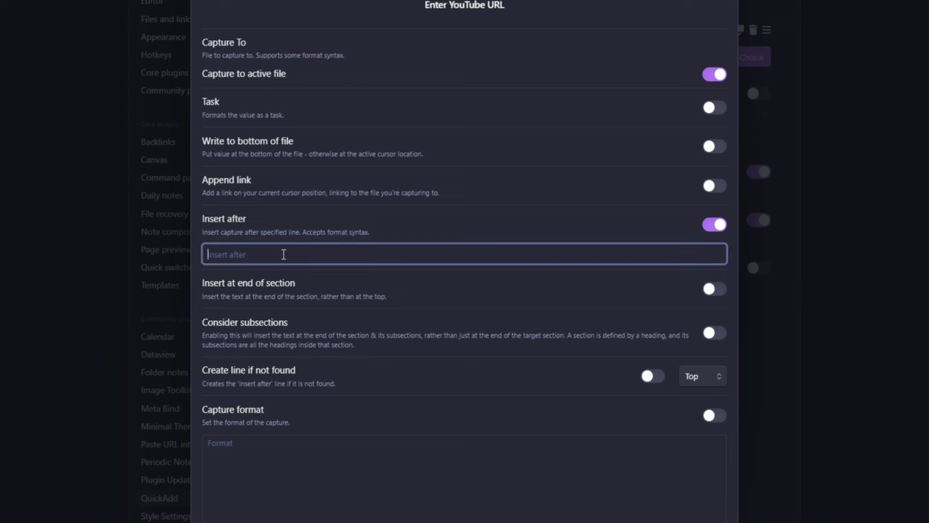
text(#####)
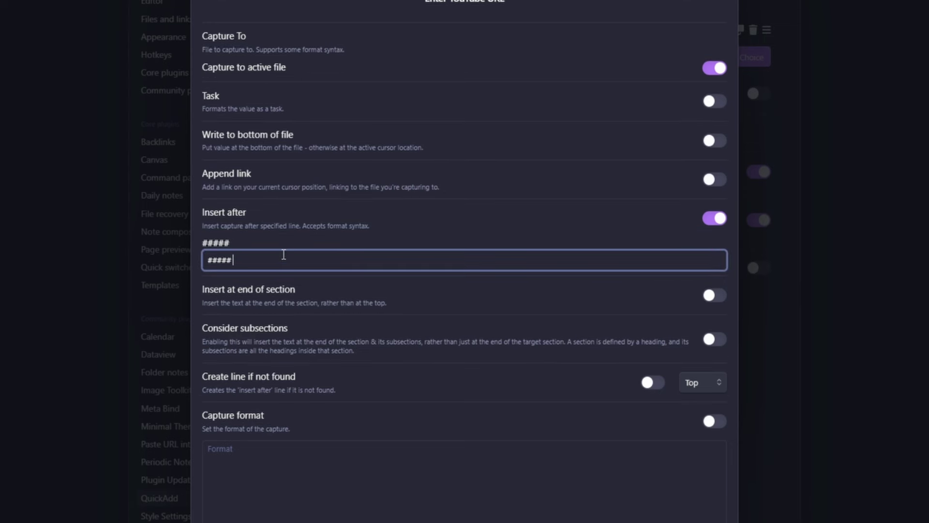
text( Media Externded)
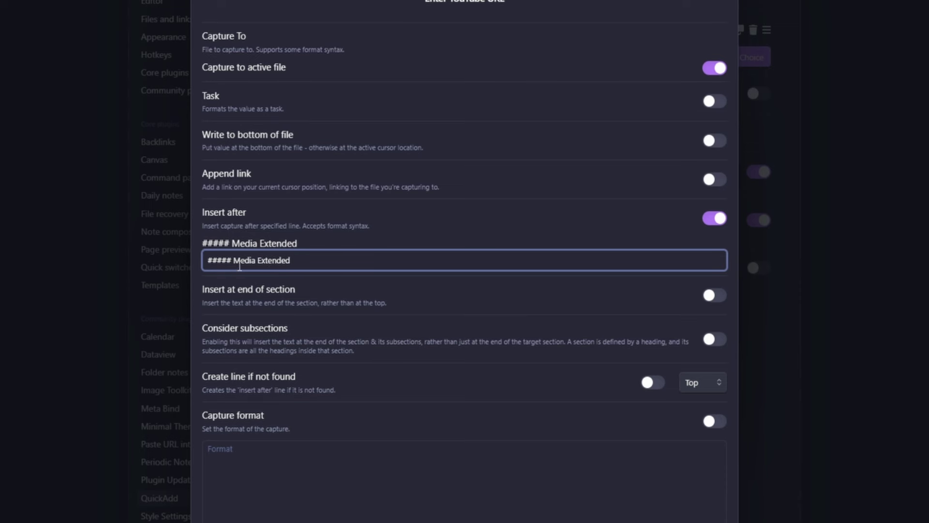
click(352, 467)
click(314, 266)
key(Escape)
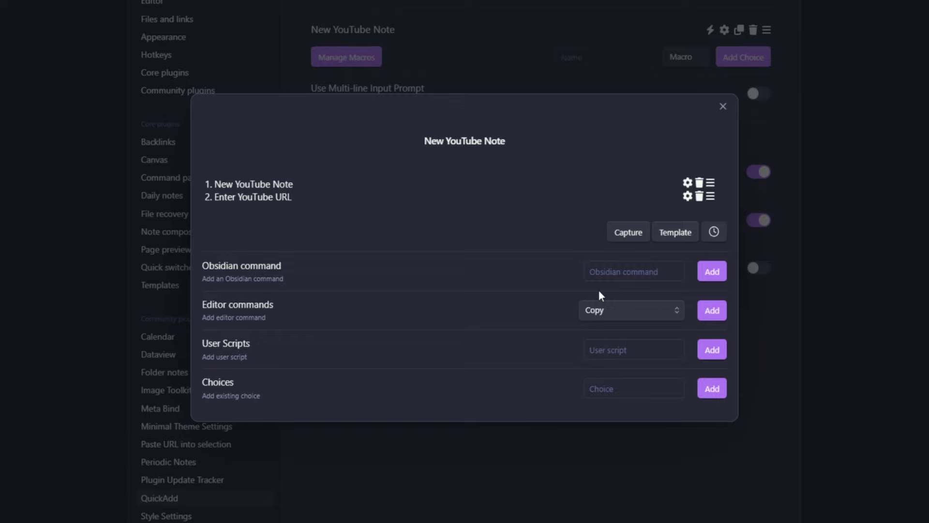
Close the macro and plugin settings and open the YTV Template note.
click(724, 106)
key(Escape)
key(Escape)
key(ctrl+o)
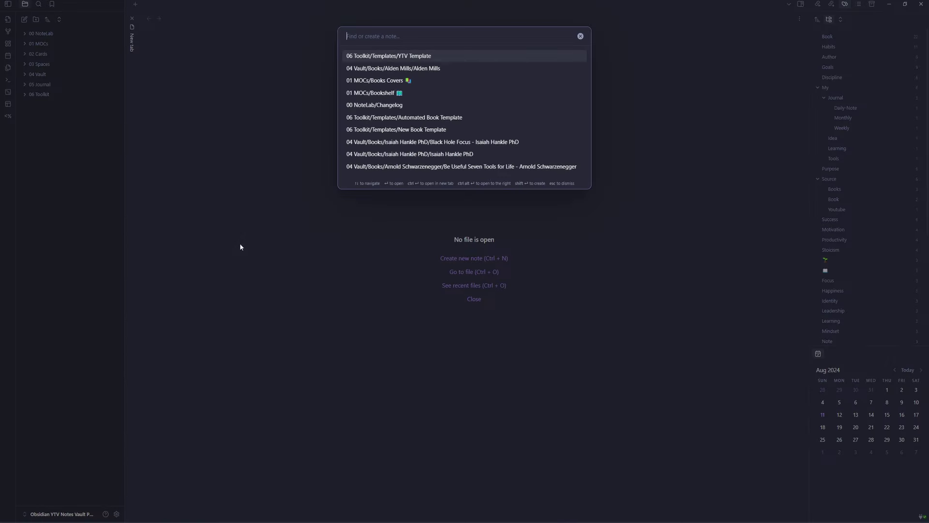
text(ytv)
key(Return)
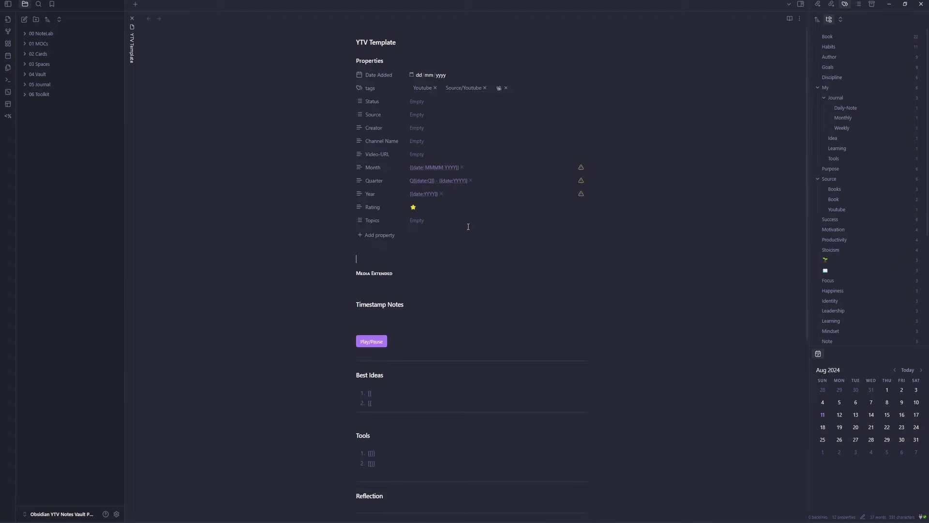
Examine the Media Extended heading line in the YTV Template and its heading markup.
click(351, 273)
click(352, 273)
click(395, 273)
drag(413, 273, 344, 273)
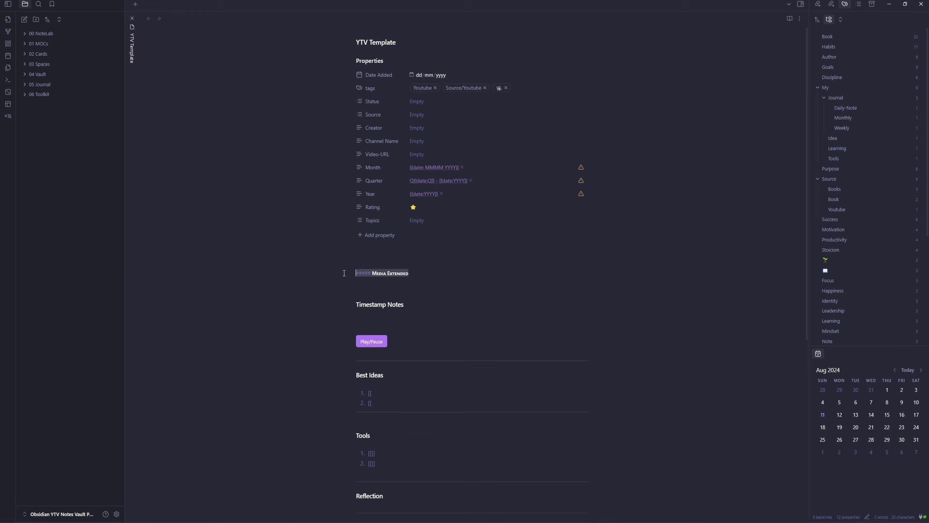
click(385, 274)
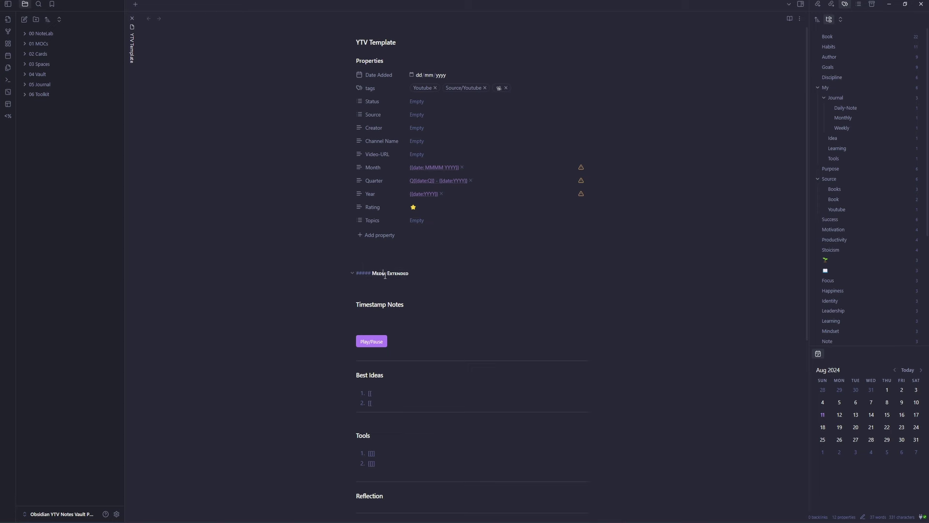
click(383, 283)
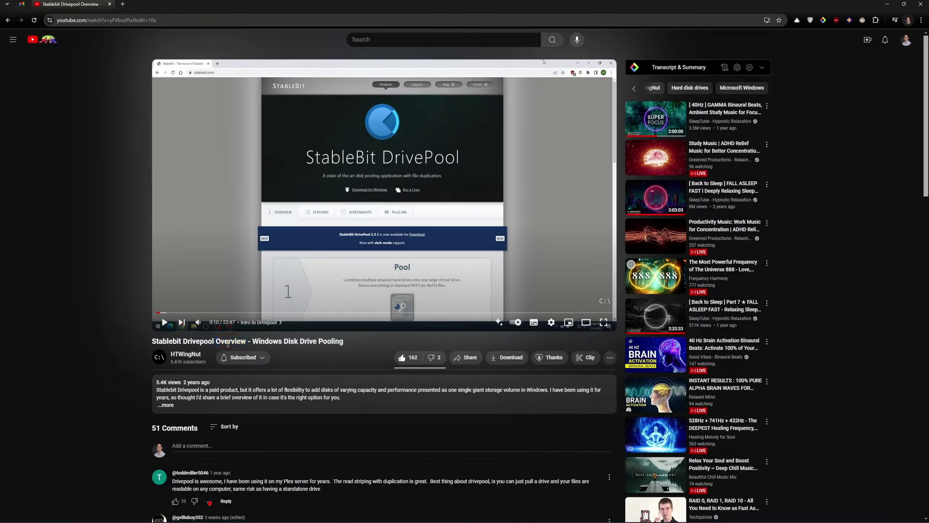
Copy the YouTube video's title and create a New YouTube Note with QuickAdd named "Stablebit Drivepool Overview - Windows Disk Drive Pooling".
drag(153, 341, 343, 341)
key(ctrl+c)
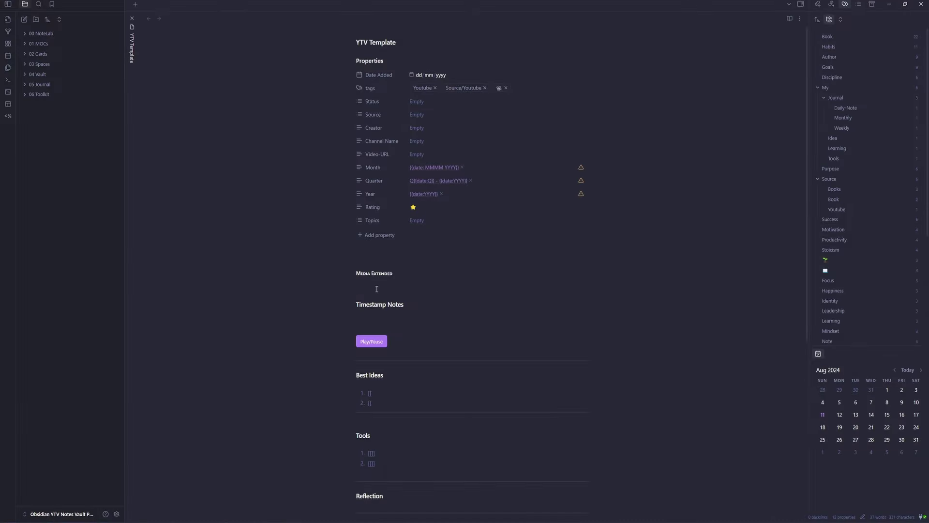
key(ctrl+p)
text(quick)
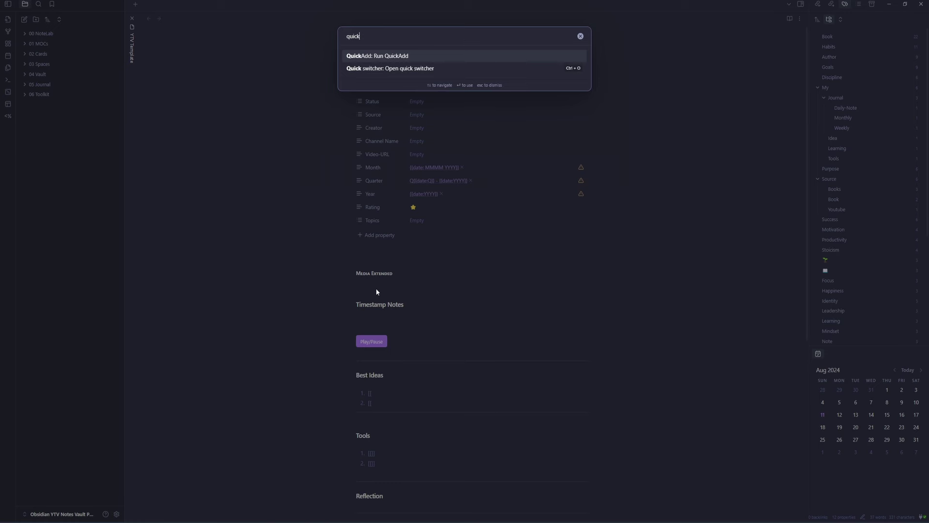
click(391, 57)
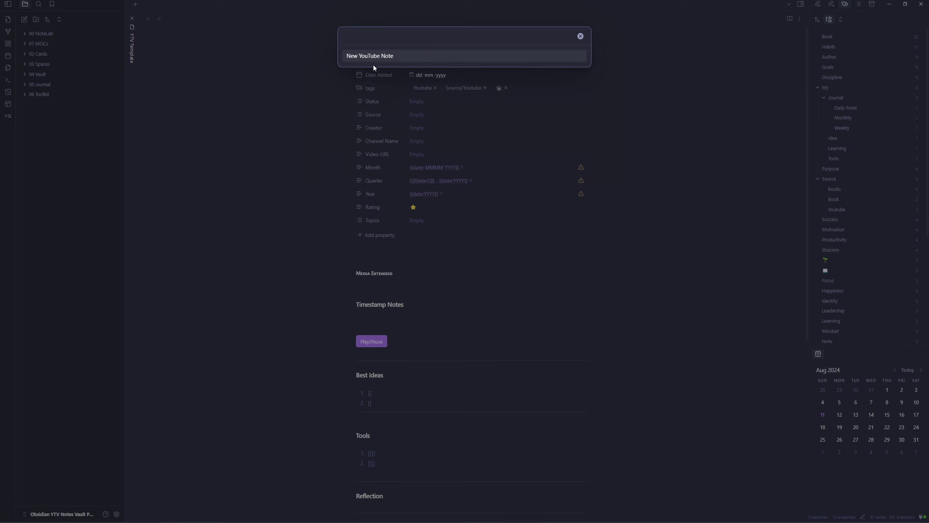
click(386, 56)
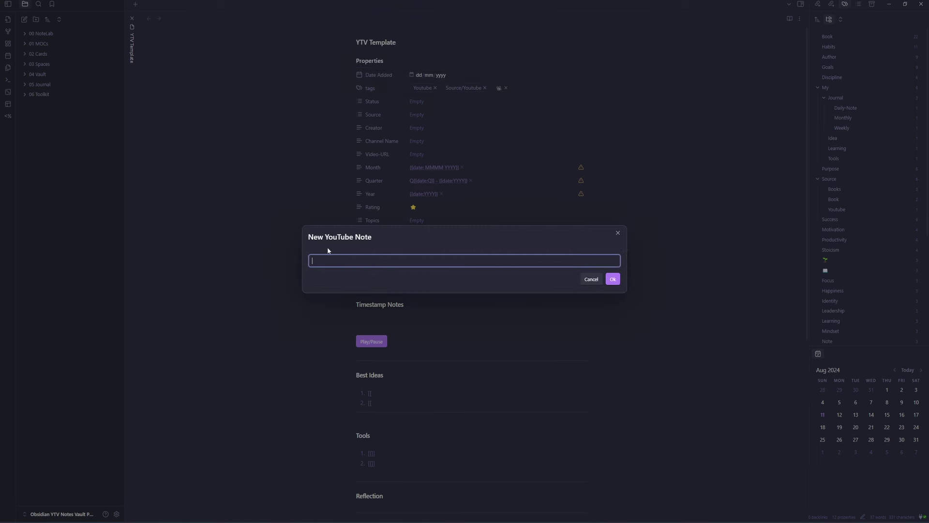
key(ctrl+v)
key(Return)
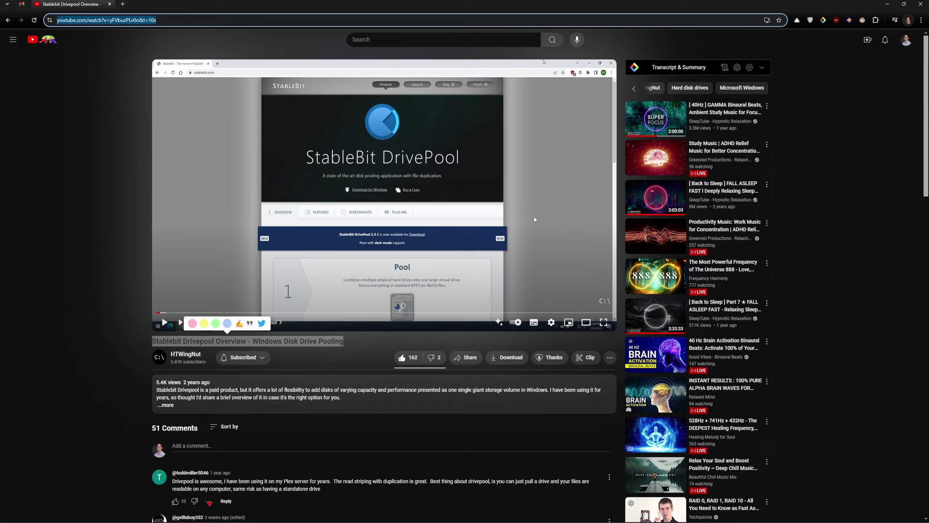
Copy the video's URL from the browser and supply it as the QuickAdd value for the new note.
key(ctrl+c)
click(574, 472)
key(ctrl+v)
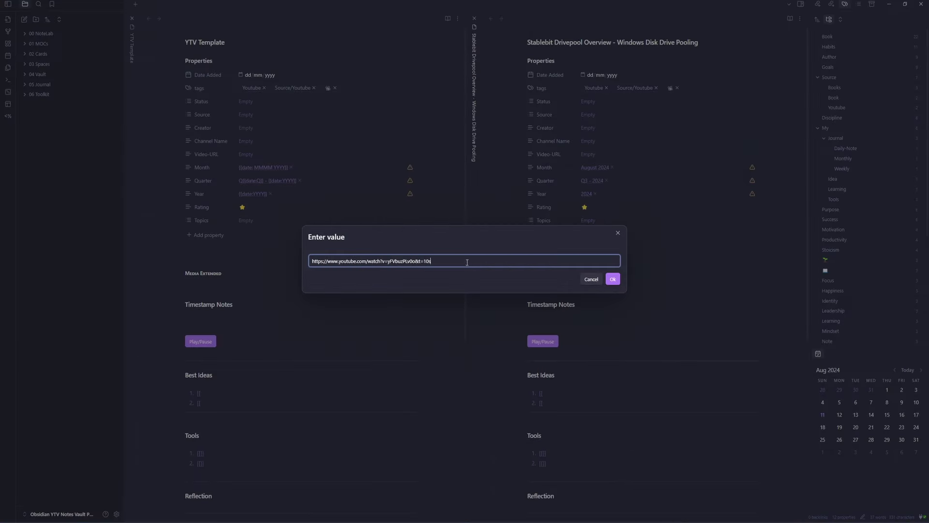
click(613, 279)
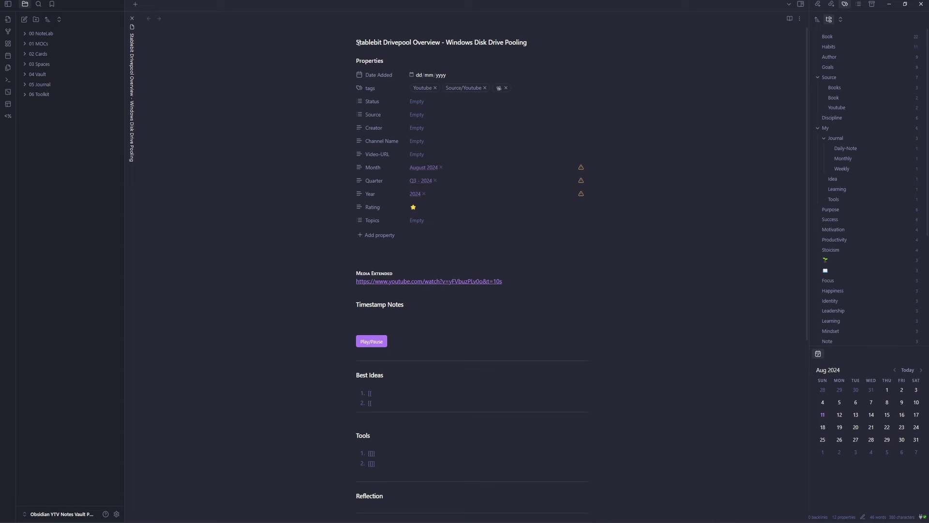
drag(557, 42, 359, 74)
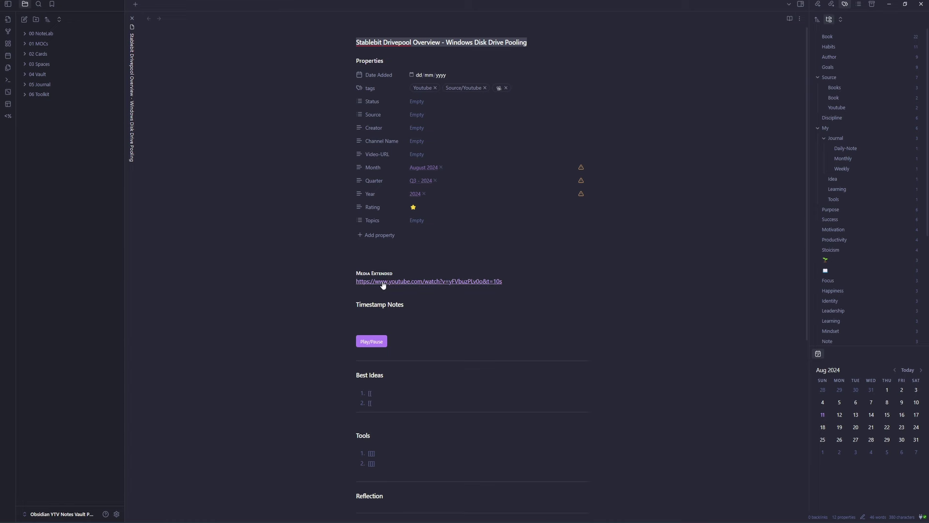
Paste the video's YouTube embed code into the Video-URL property, with width 500 and height 280.
click(425, 155)
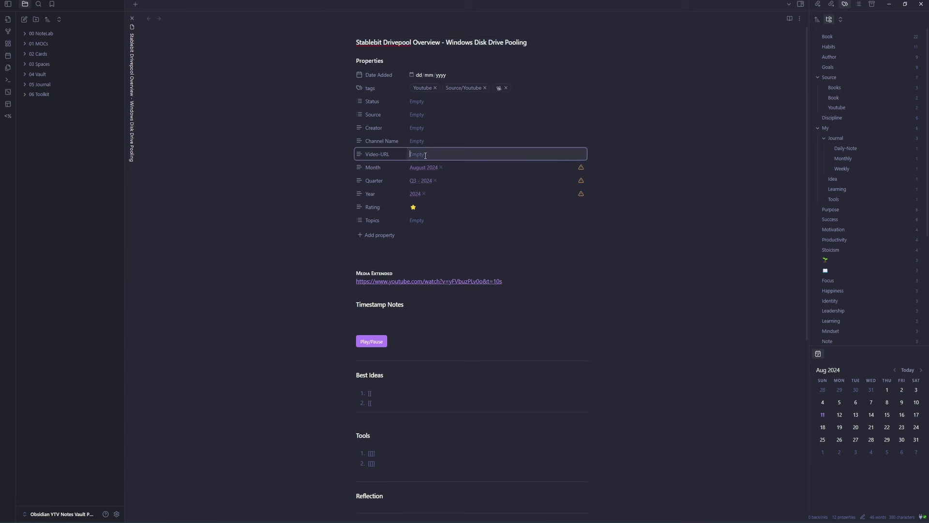
key(alt+Tab)
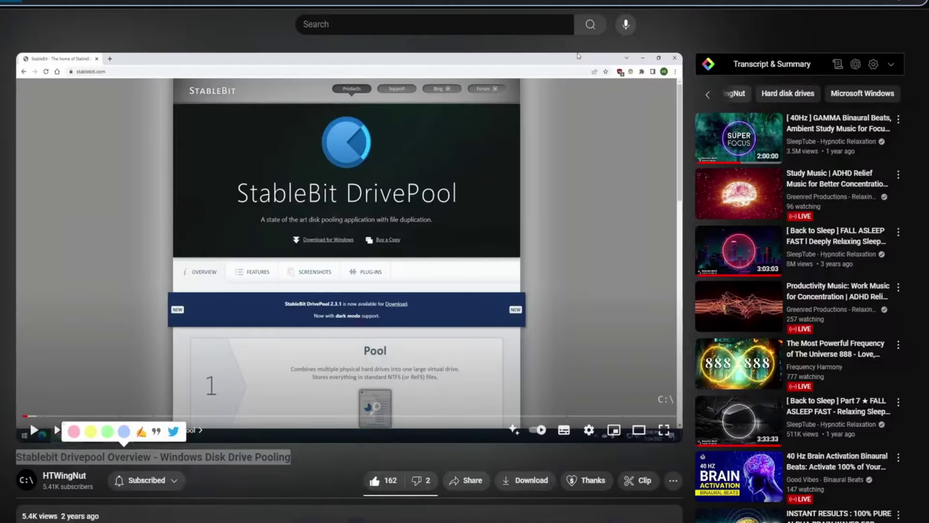
click(466, 480)
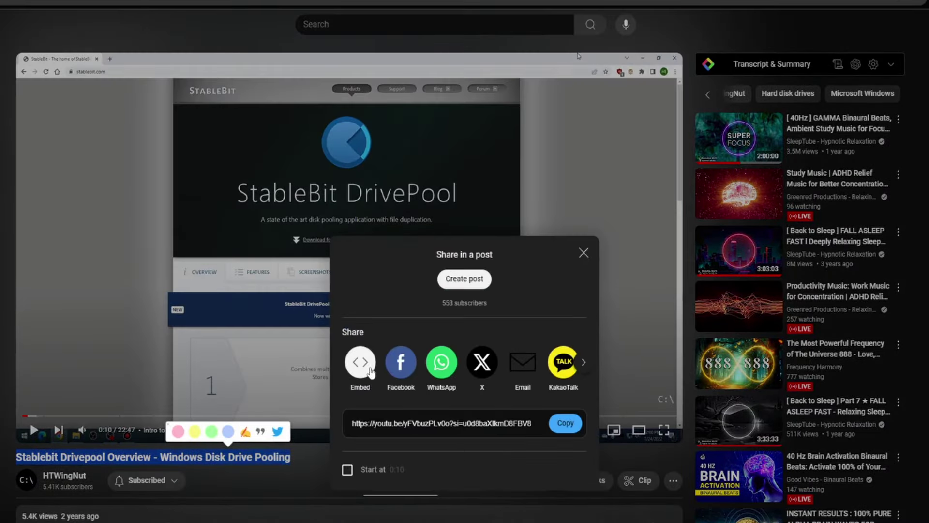
click(365, 367)
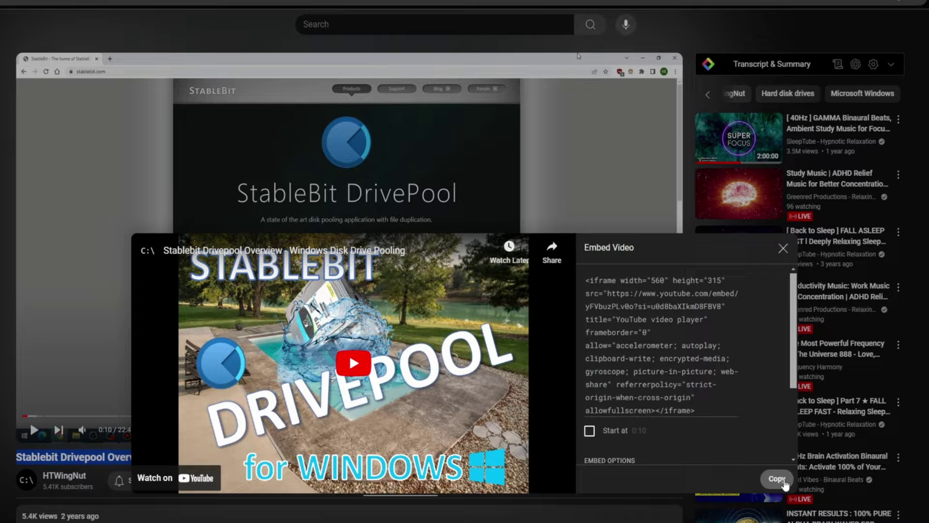
click(777, 478)
key(alt+Tab)
click(421, 186)
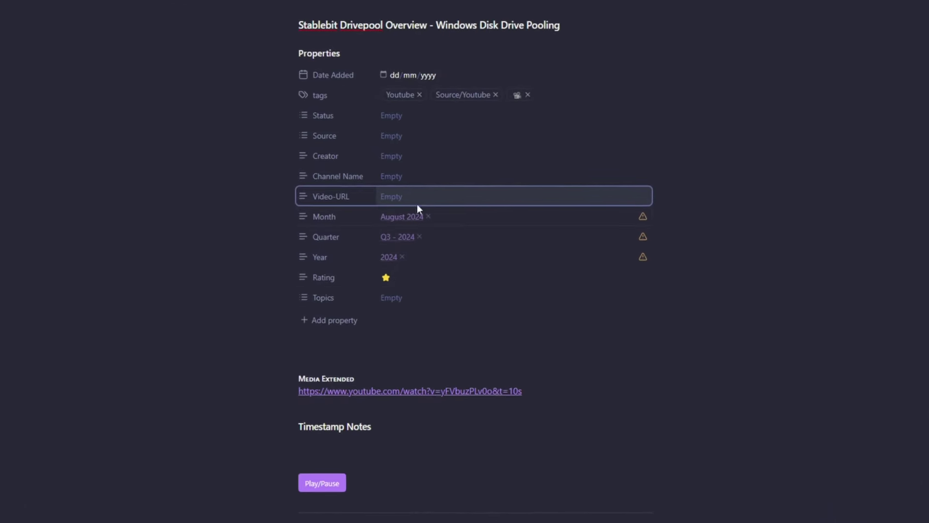
key(ctrl+v)
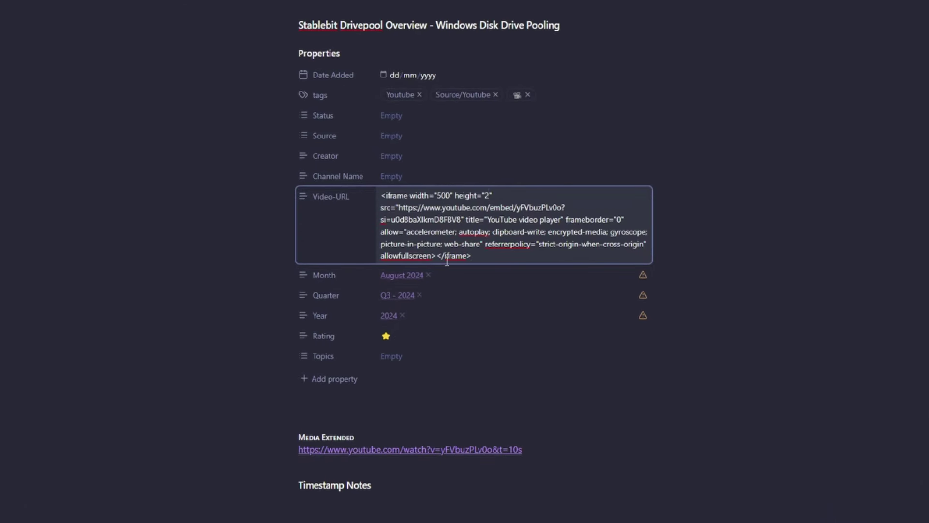
text(80)
click(764, 344)
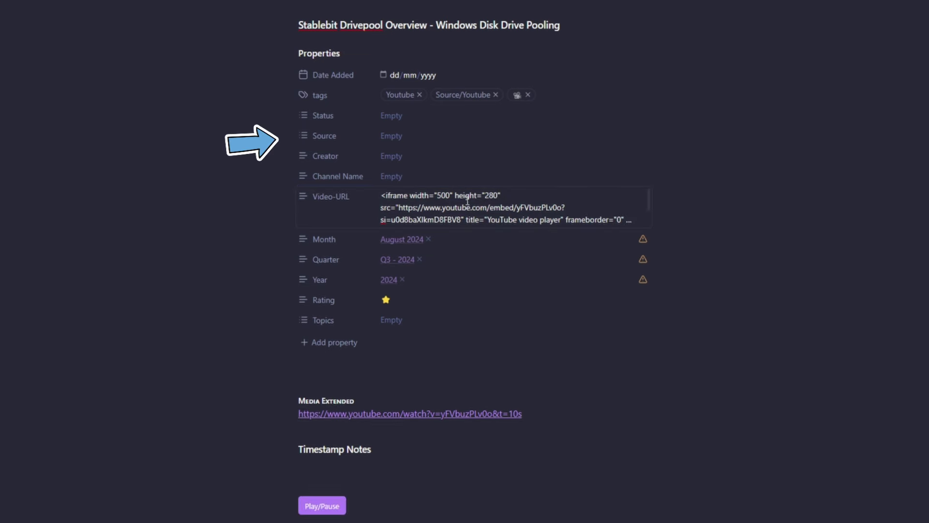
Set the note's Status property to In Progress and its Source property to YouTube.
click(411, 113)
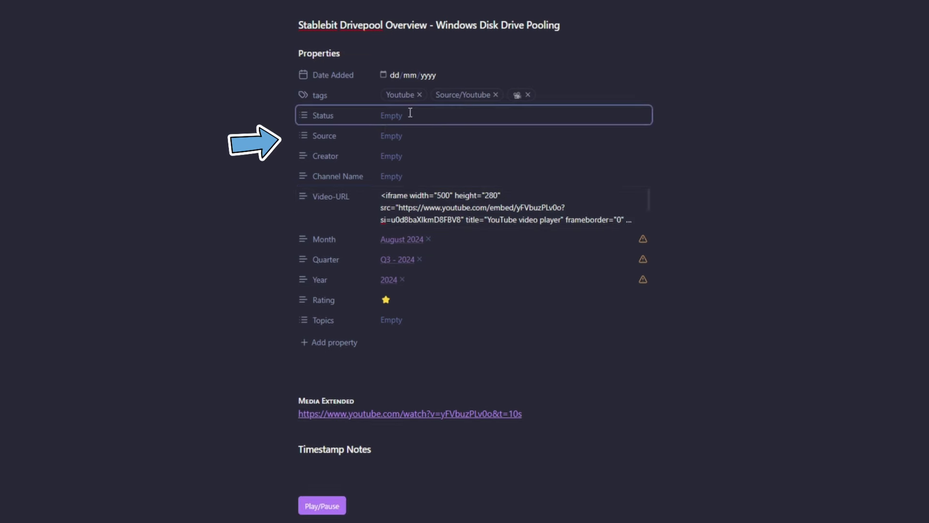
click(417, 136)
text(YouTube)
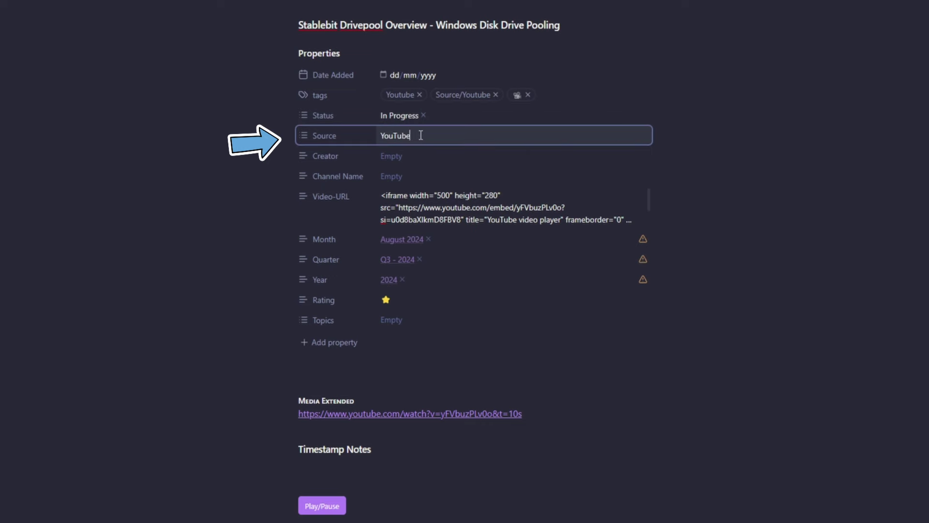
Fill in both the Creator and Channel Name properties with HTWingNut.
click(478, 161)
text(HTWingNu)
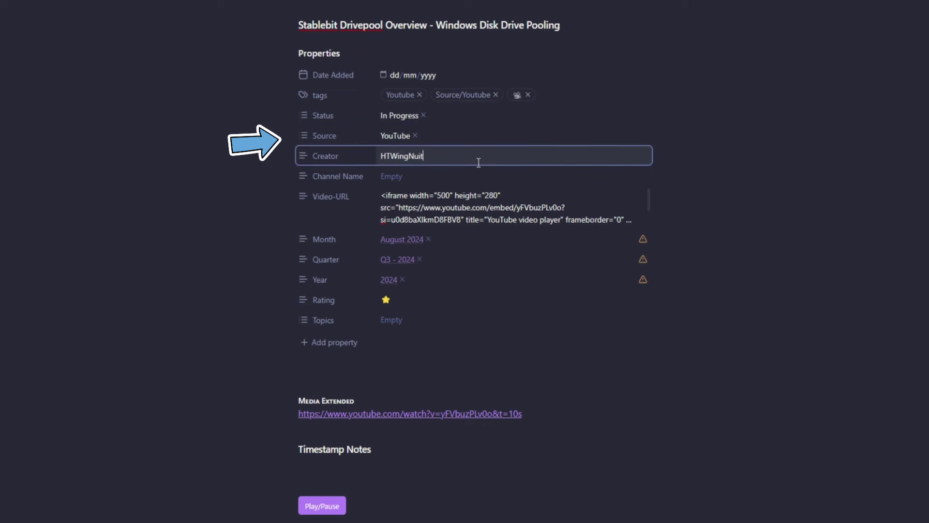
text(t)
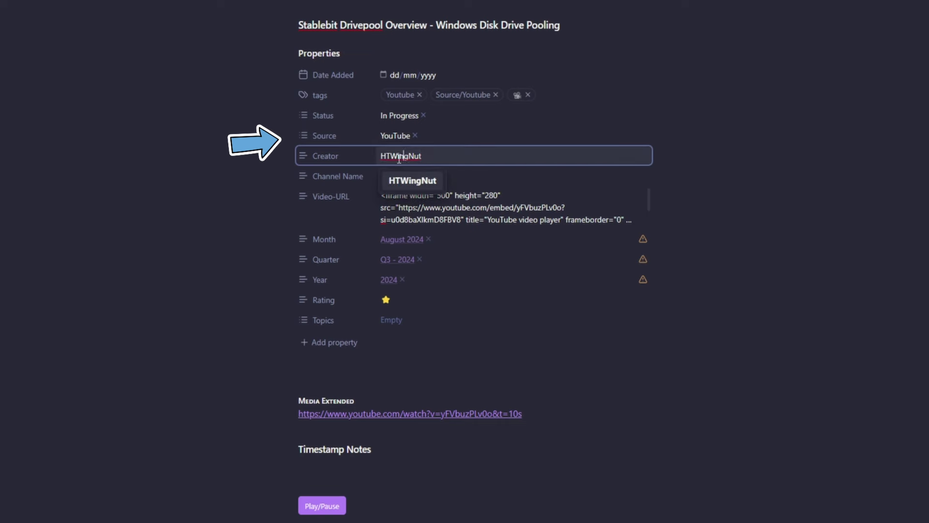
click(502, 175)
text(HTWingNut)
key(Return)
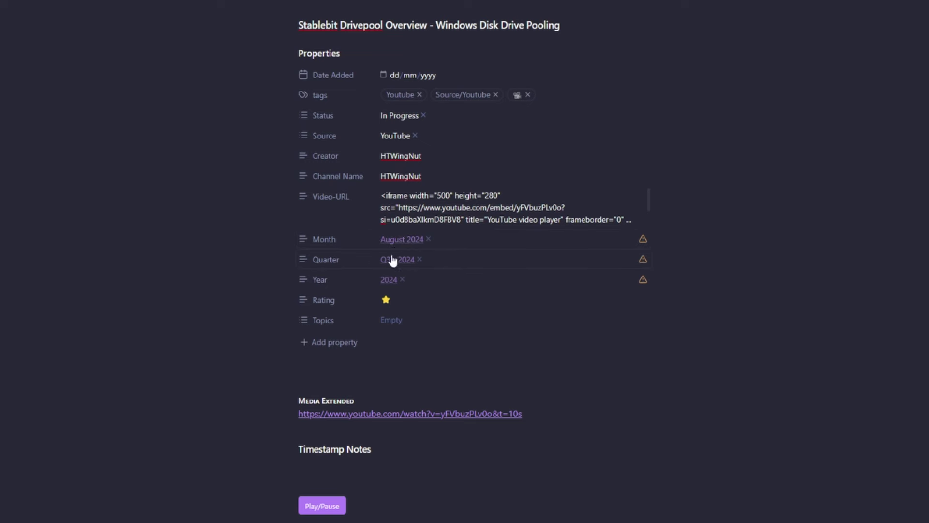
Raise the note's Rating property to four stars.
click(406, 301)
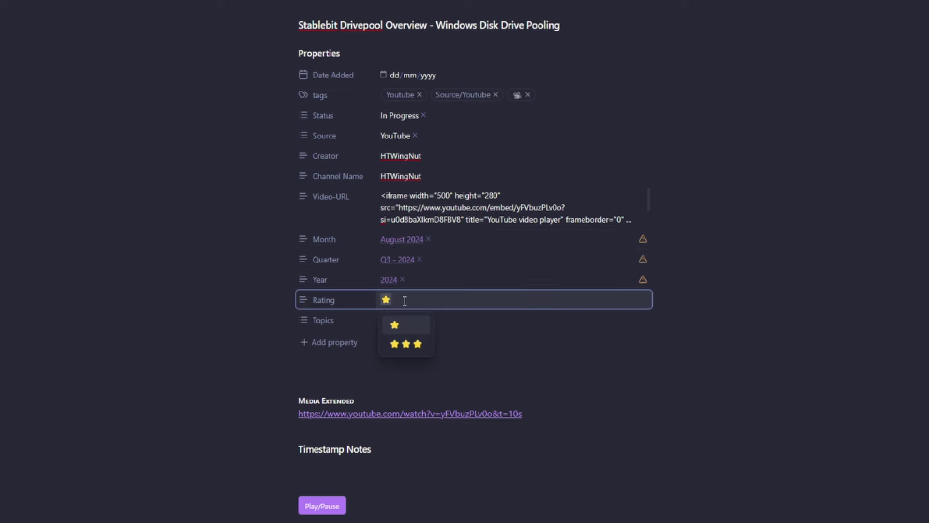
key(ctrl+v)
key(ctrl+v)
key(ctrl+v)
click(468, 366)
Add Windows, DrivePool and Backups to the note's Topics property.
click(402, 320)
text(Windows)
key(Return)
text(DrivePool)
key(Return)
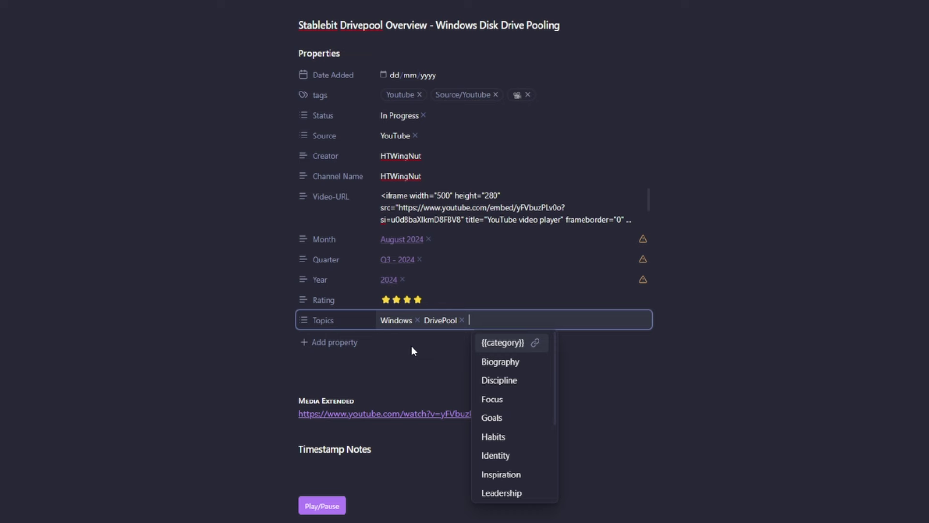
text(Backups)
key(Return)
click(666, 361)
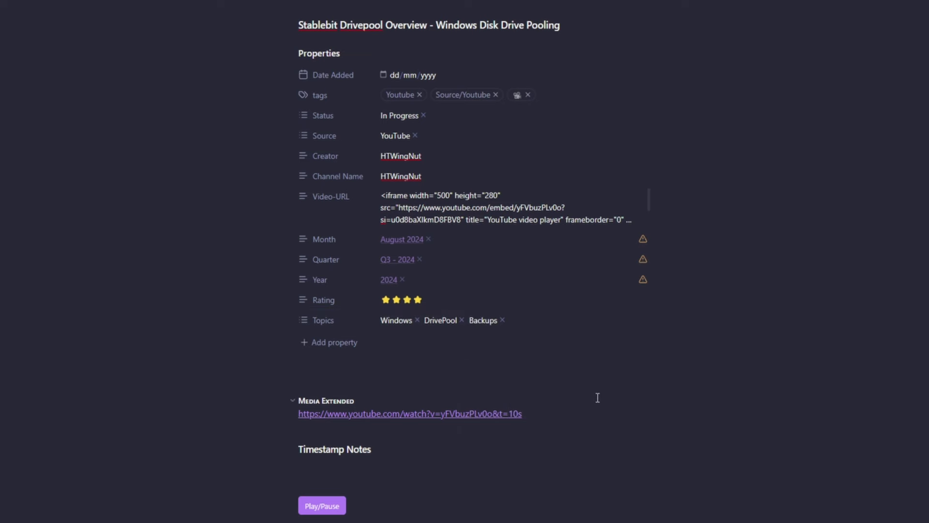
click(406, 376)
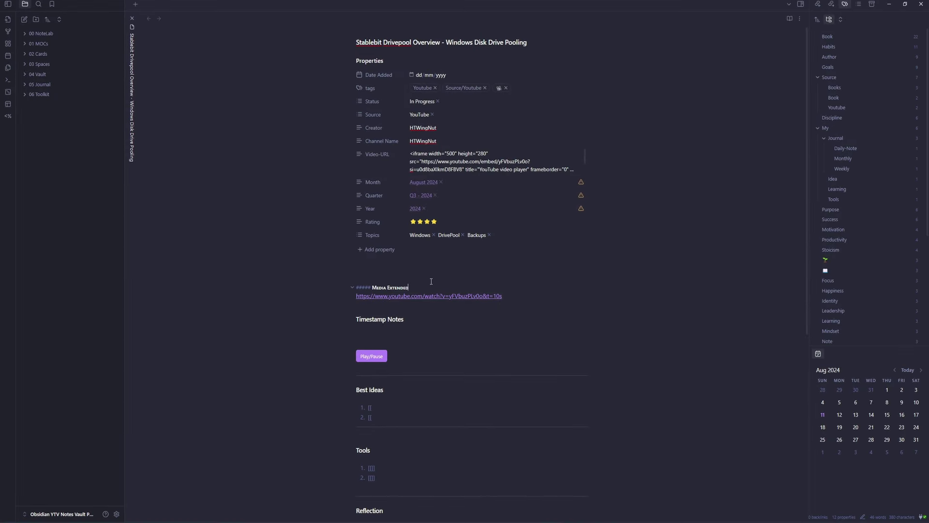
click(390, 274)
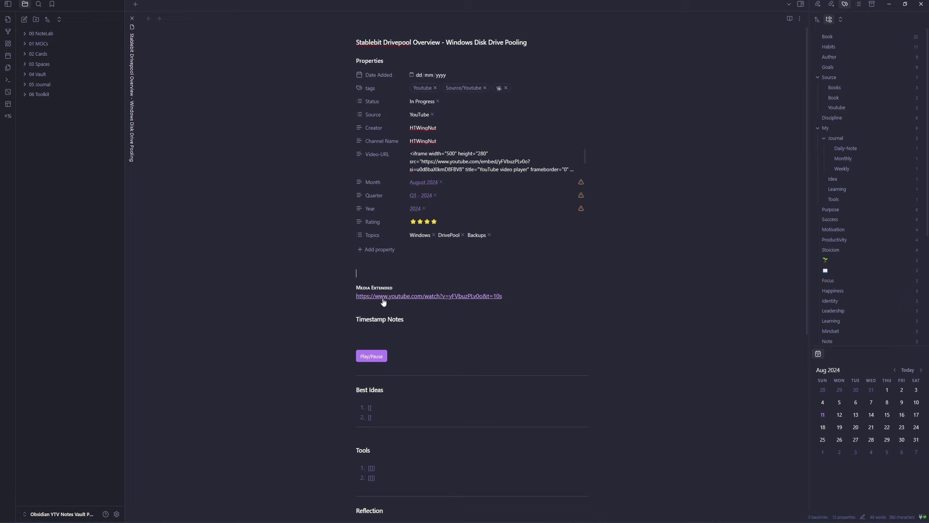
Open the Media Extended plugin's login browser from its settings and choose YouTube among the supported websites.
click(116, 514)
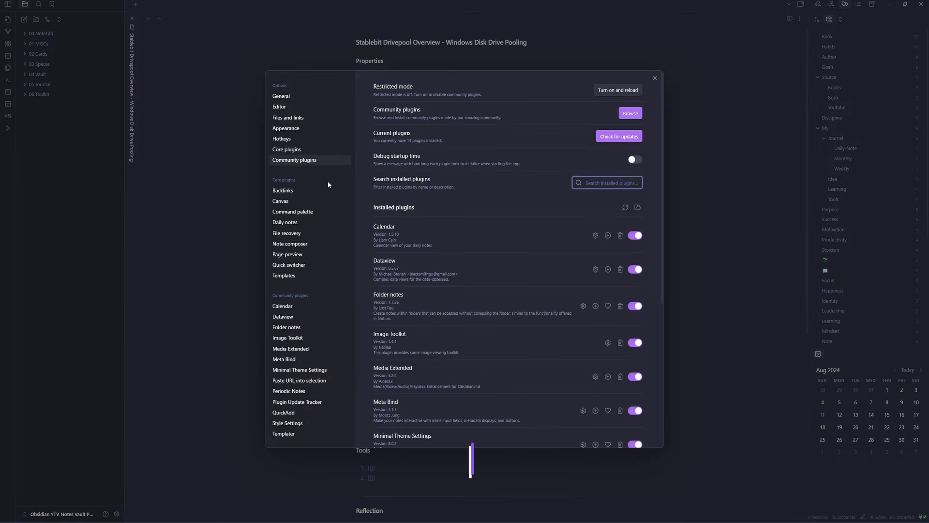
click(306, 349)
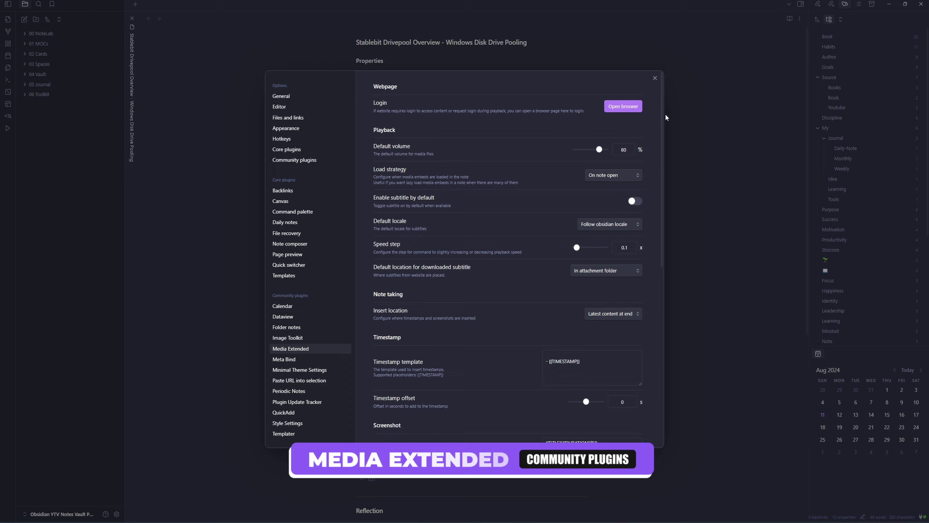
click(624, 107)
click(341, 287)
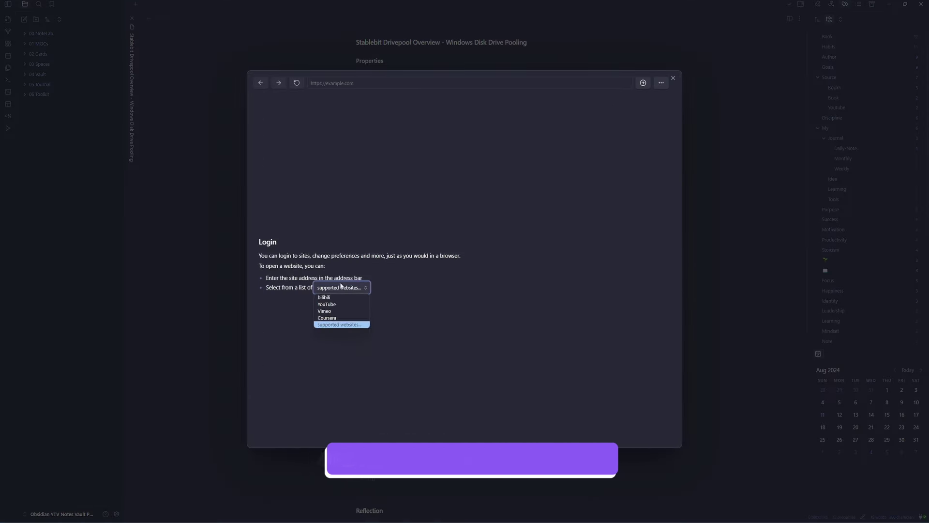
click(335, 305)
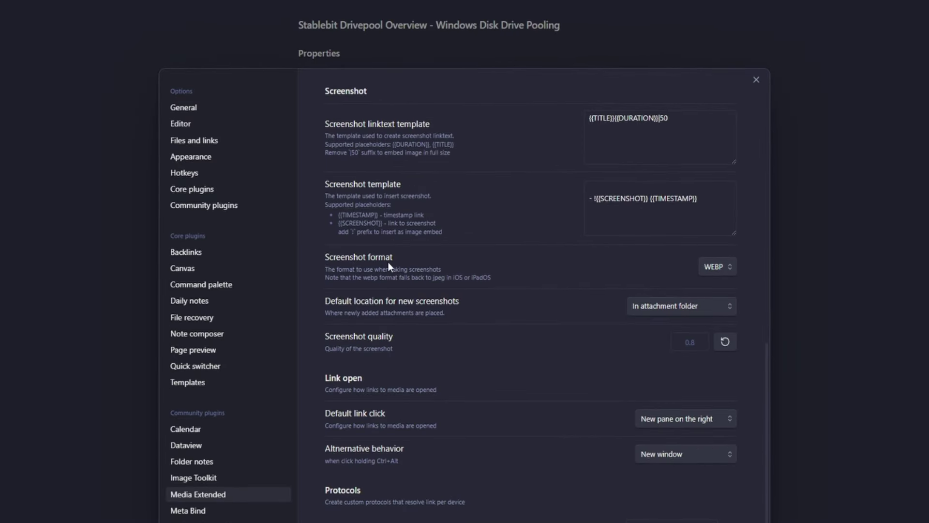
Set the Media Extended screenshot format to JPEG and the default location for new screenshots to "In the folder specified below".
click(720, 267)
click(724, 293)
click(677, 306)
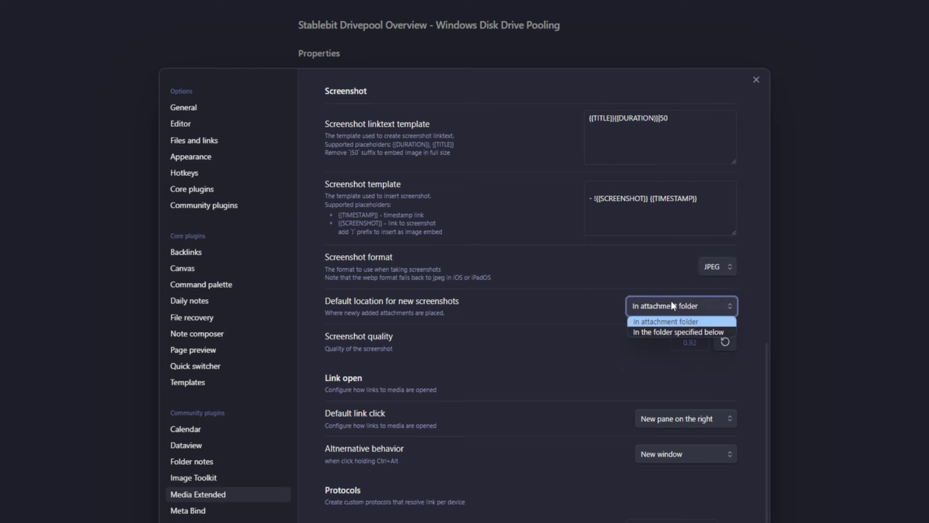
click(676, 333)
click(675, 341)
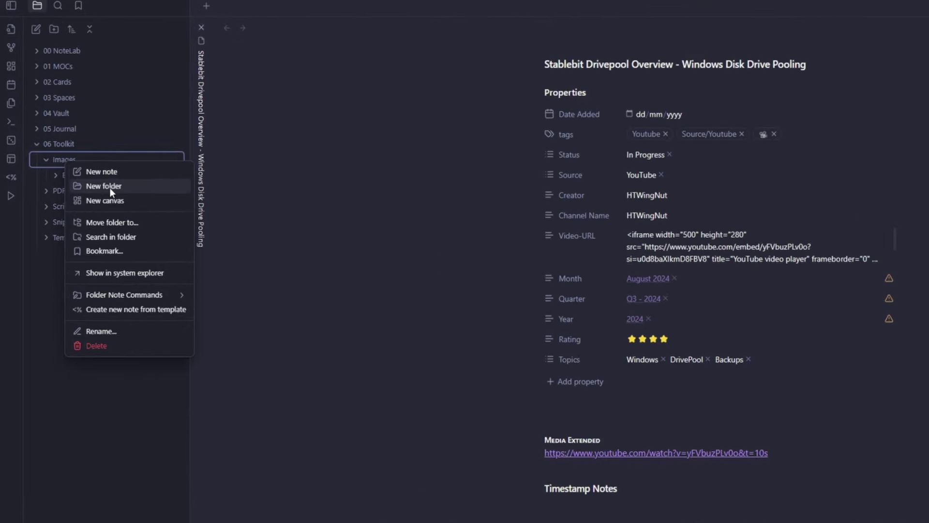
Create a Screenshots folder inside 06 Toolkit/Images, with a MediaExtended subfolder in it.
click(79, 131)
text(Screenshots)
key(Return)
right_click(82, 190)
click(121, 214)
text(MediaExtended)
key(Return)
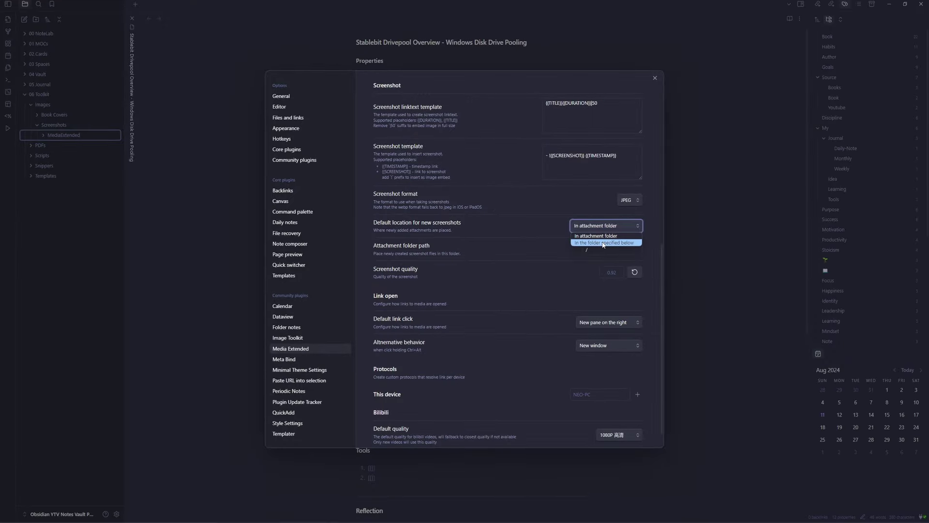
Set Media Extended's attachment folder path for screenshots to the MediaExtended folder under 06 Toolkit\Images\Screenshots.
click(603, 243)
click(605, 249)
key(ctrl+v)
click(453, 241)
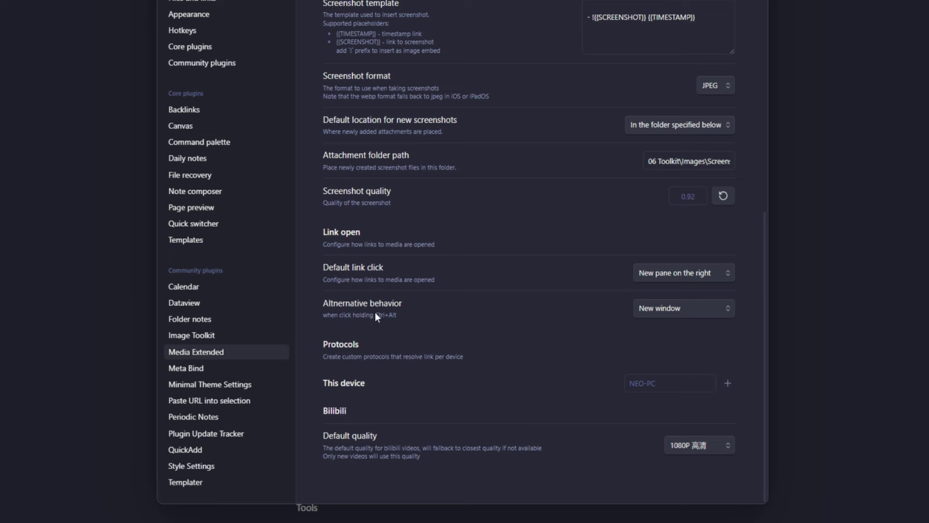
Set the alternative link-opening behavior to Default obsidian behavior and review the remaining Media Extended settings.
click(666, 312)
scroll(599, 332, up, 10)
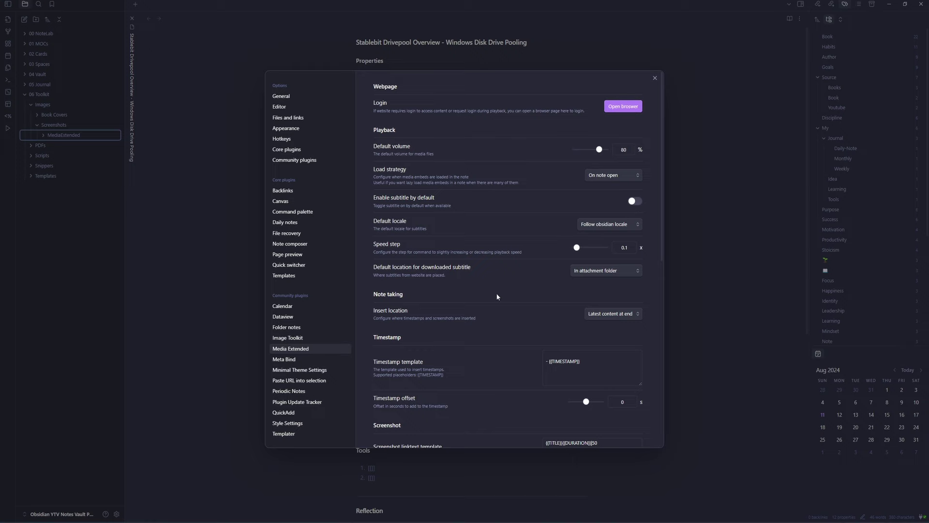
scroll(495, 292, down, 10)
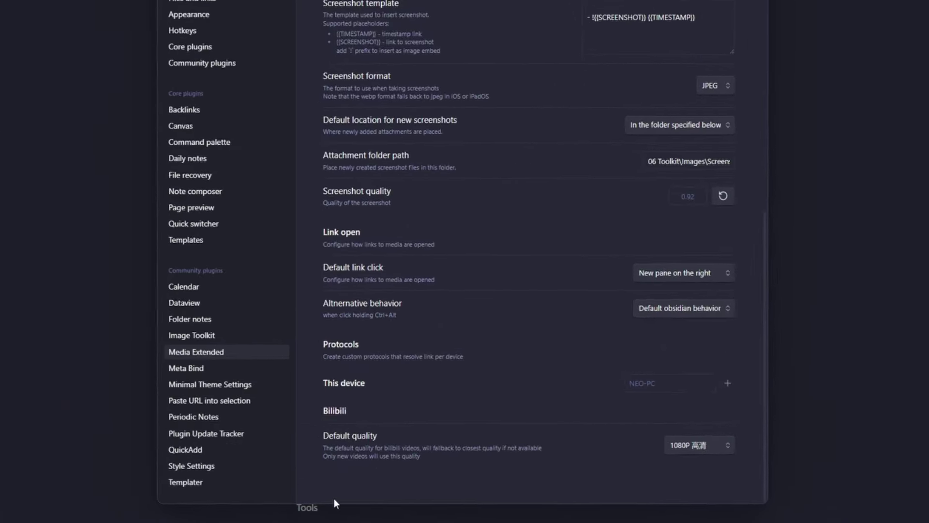
Return to the Stablebit Drivepool note, open its Media Extended YouTube link in a side pane, and pin the video tab.
click(675, 449)
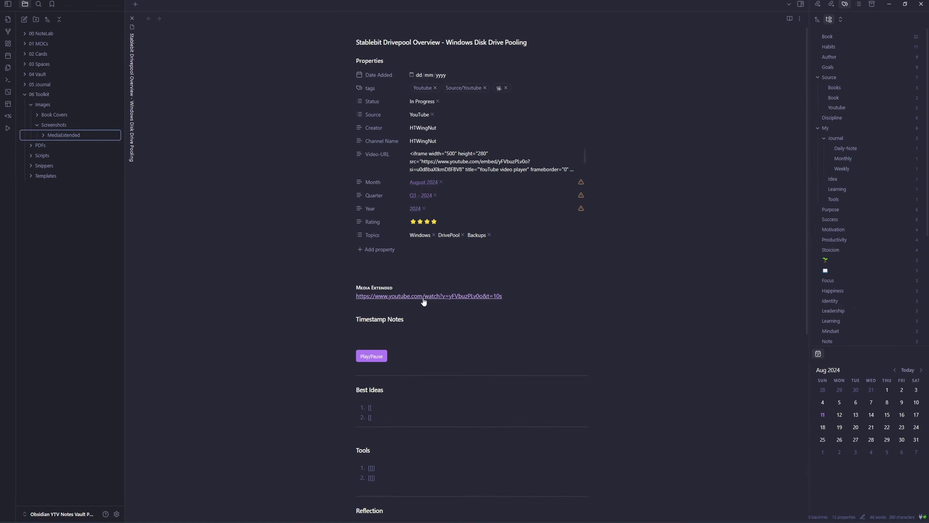
click(424, 297)
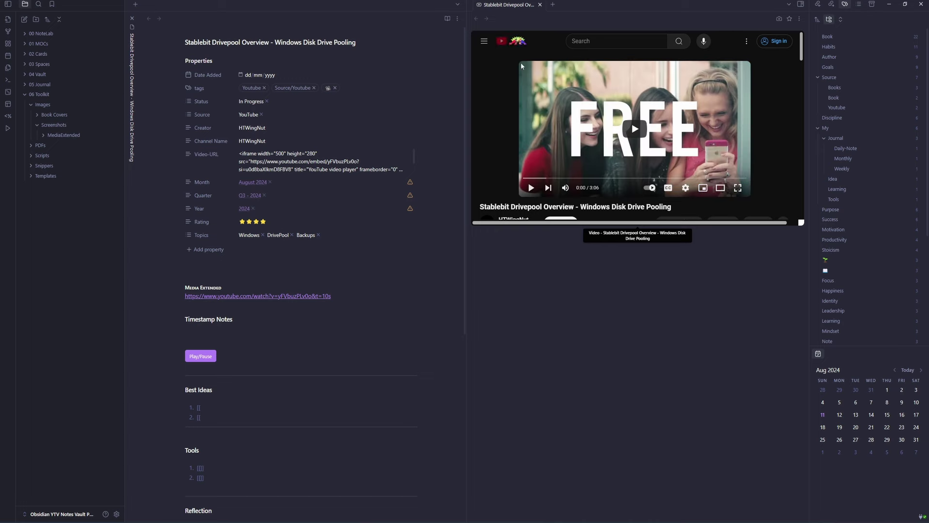
right_click(516, 5)
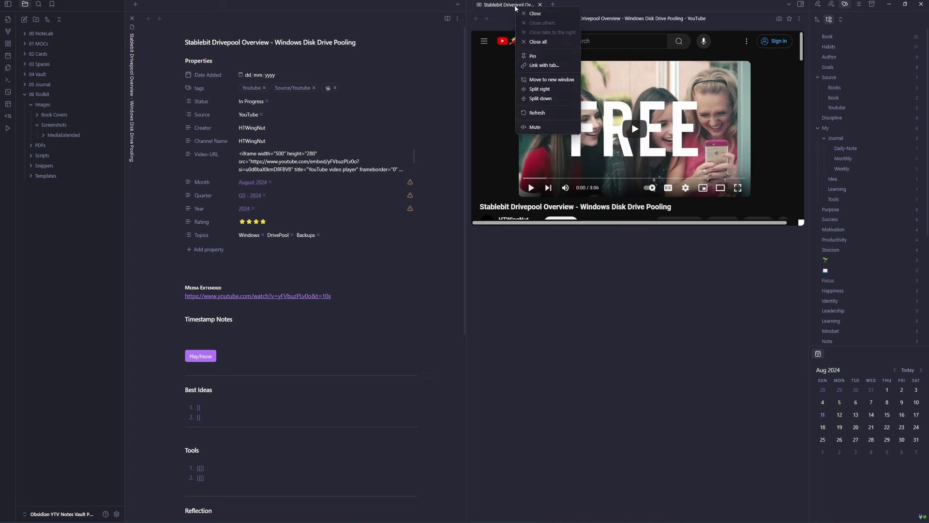
click(530, 55)
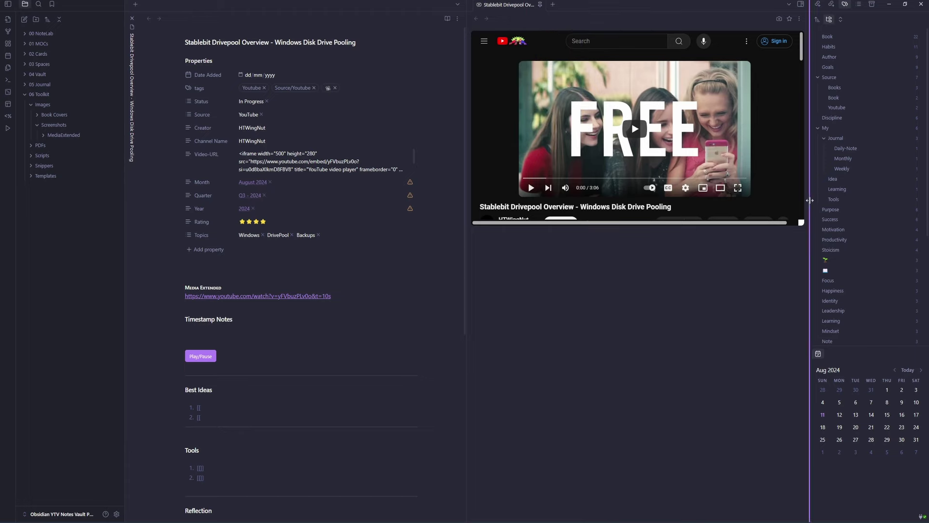
Hide both sidebars and move the note to a pane on the right side of the video.
click(801, 4)
key(ctrl+shift+l)
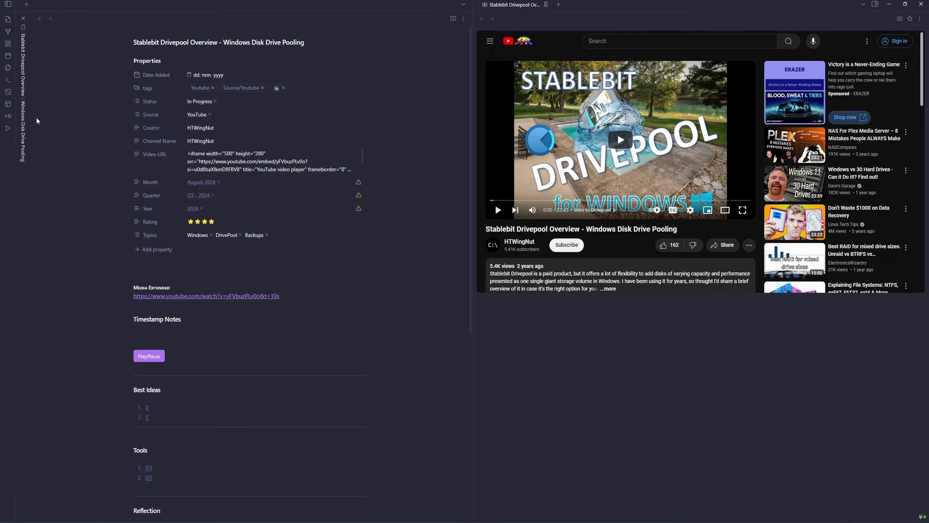
drag(24, 125, 823, 220)
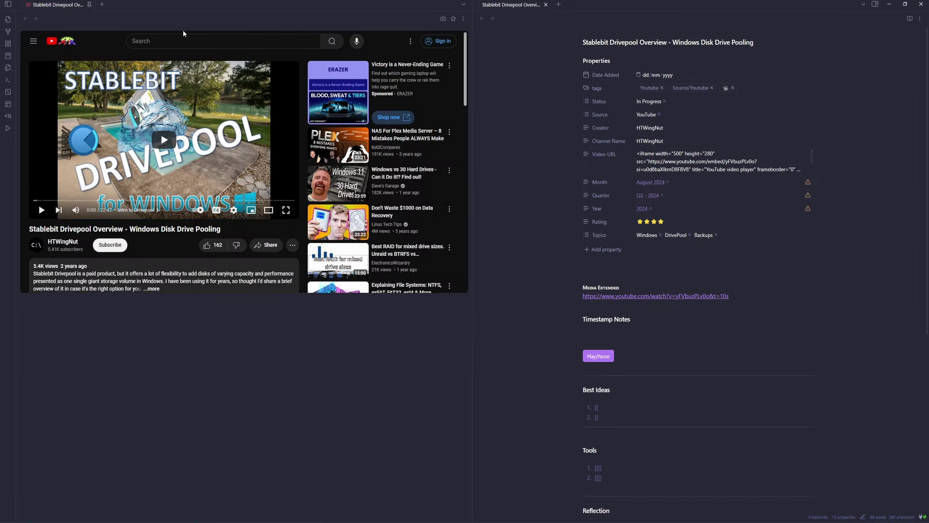
click(463, 18)
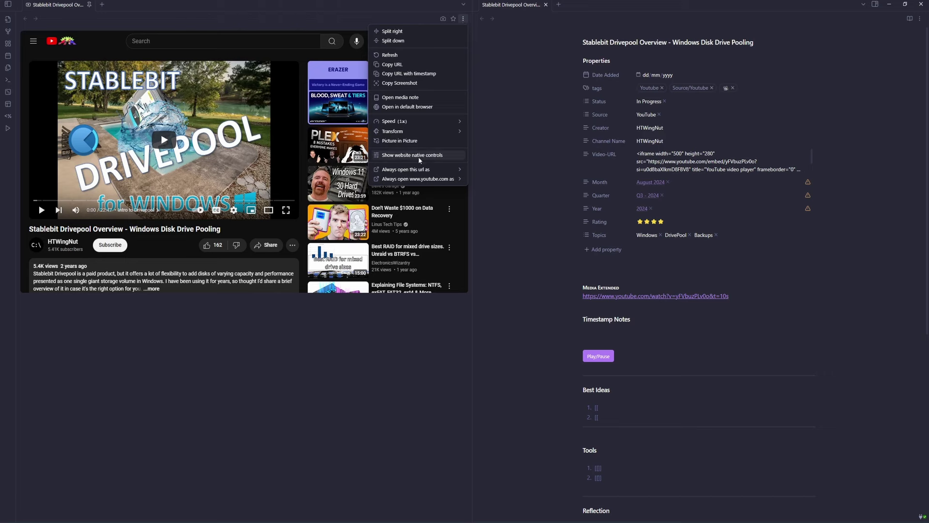
mouse_move(419, 181)
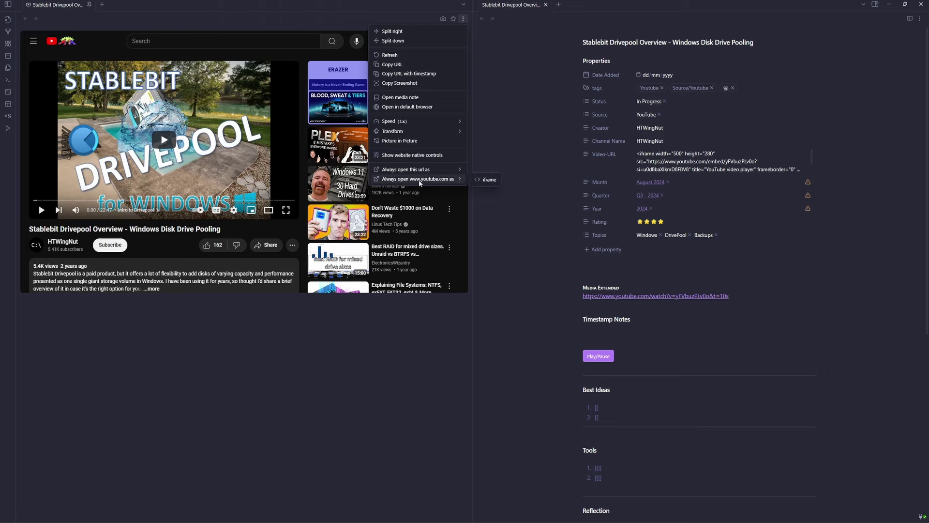
click(486, 180)
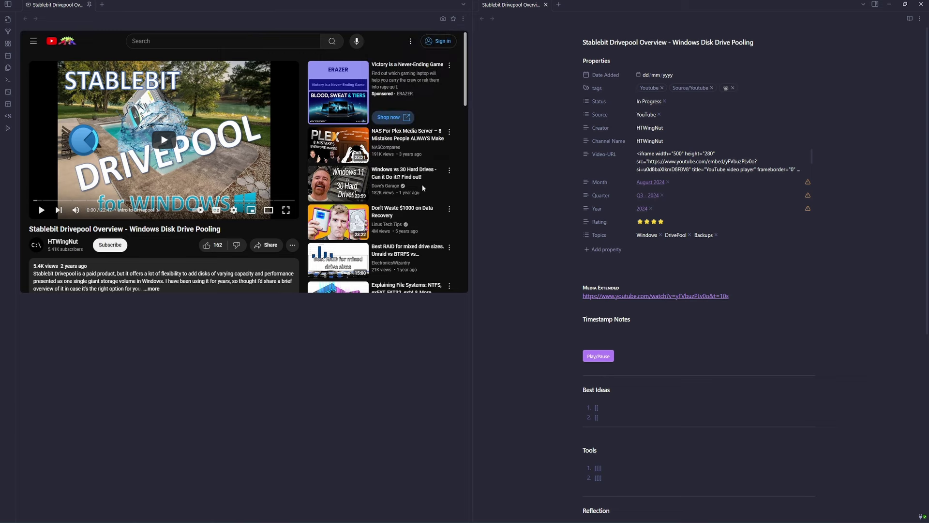
key(ctrl+w)
click(475, 297)
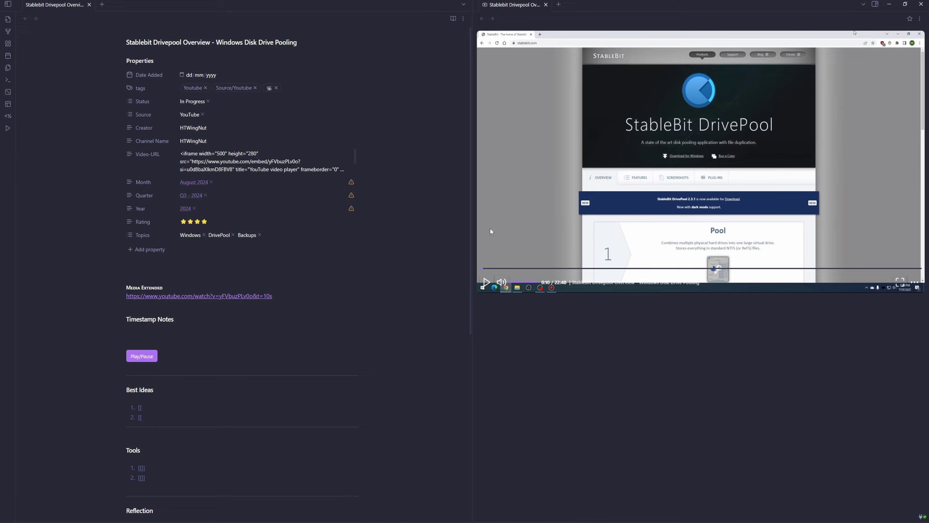
drag(500, 9, 32, 33)
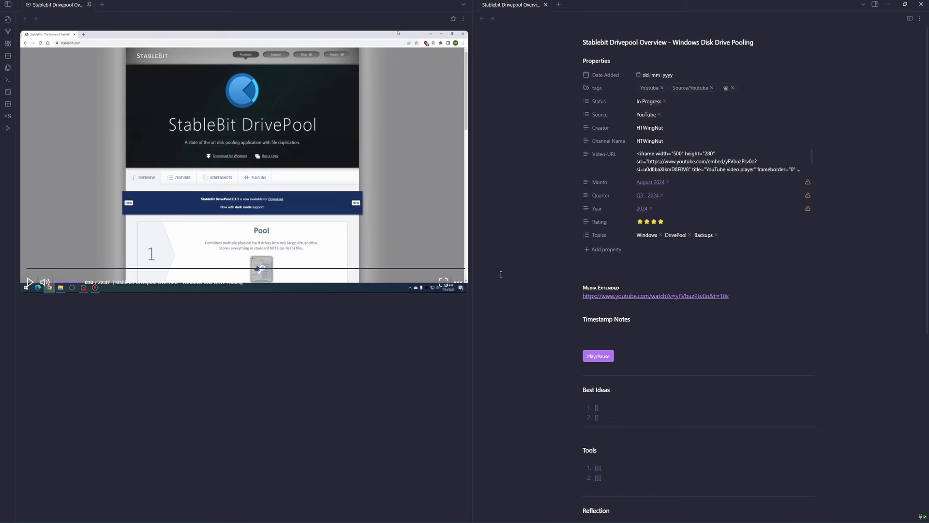
Play and pause the video from the note, then add a timestamp to the video's media note and close that note.
click(602, 358)
click(603, 357)
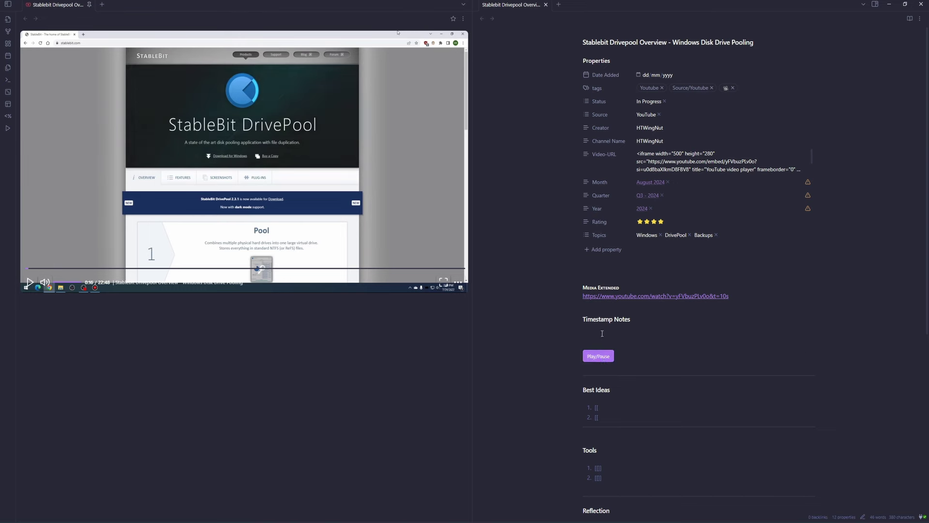
click(452, 18)
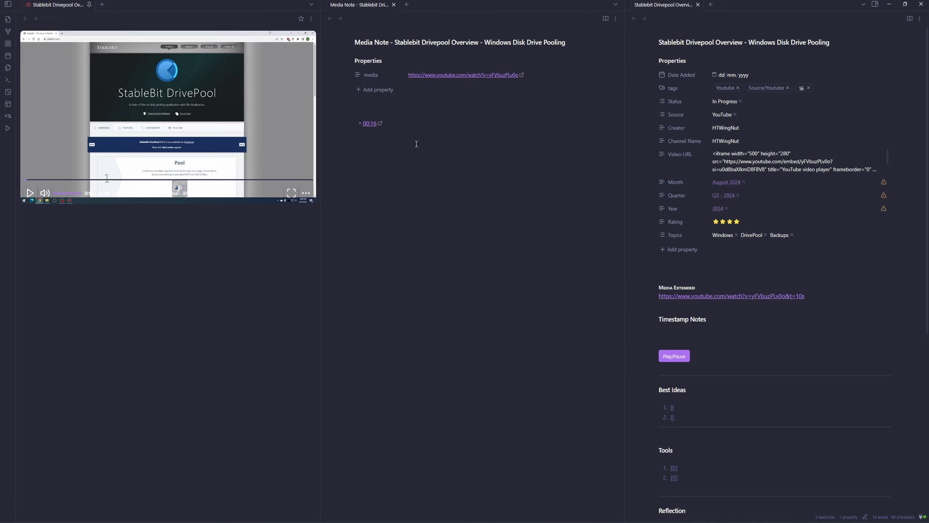
click(394, 4)
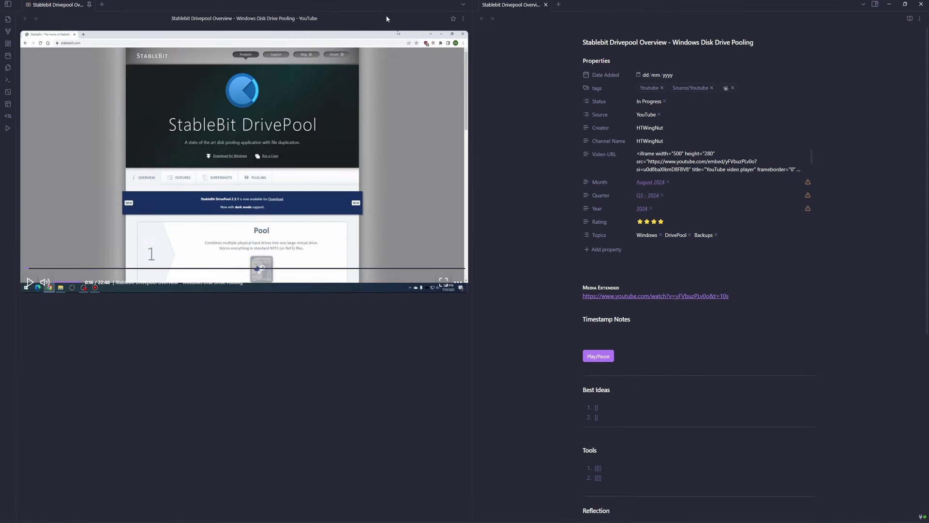
Reopen the video's media note from the player options to view it, and close it again.
click(463, 19)
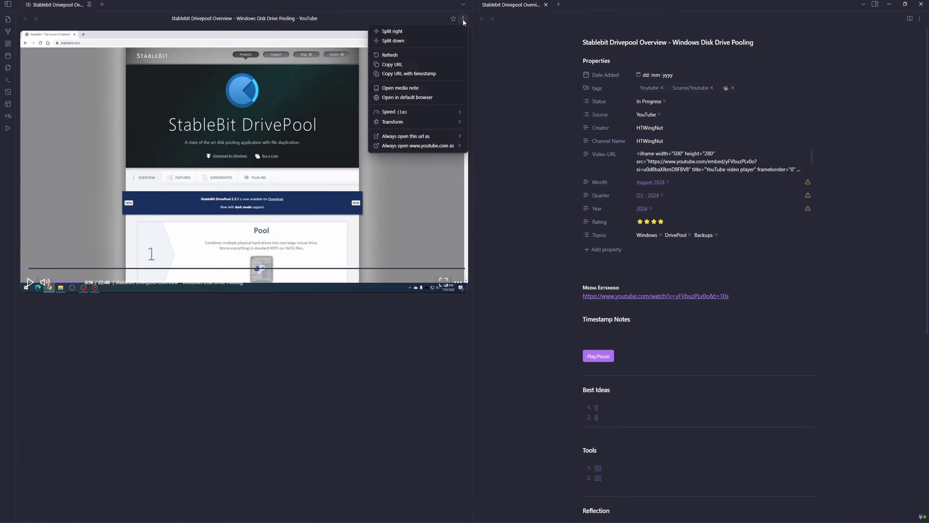
click(394, 88)
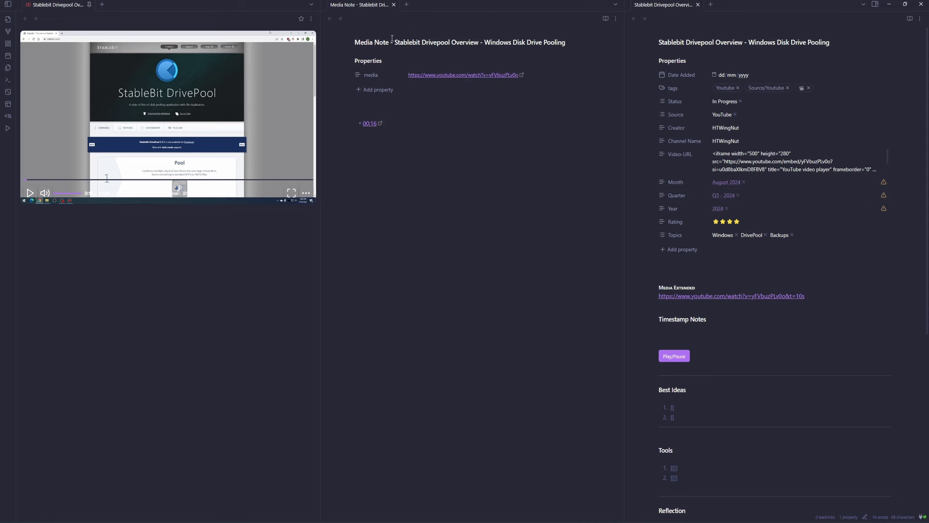
click(393, 5)
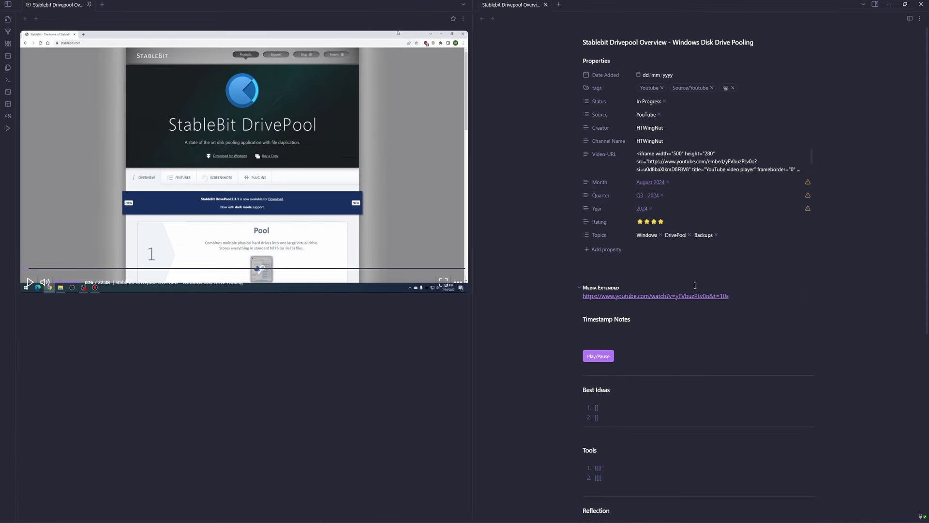
Filter the hotkey settings by "media ext" and find the Media Extended timestamp commands.
click(7, 4)
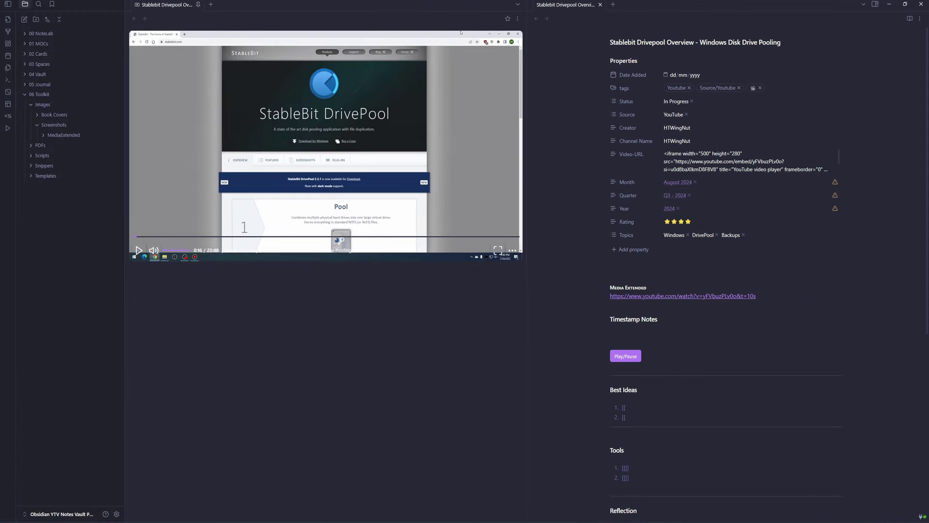
click(116, 514)
text(me)
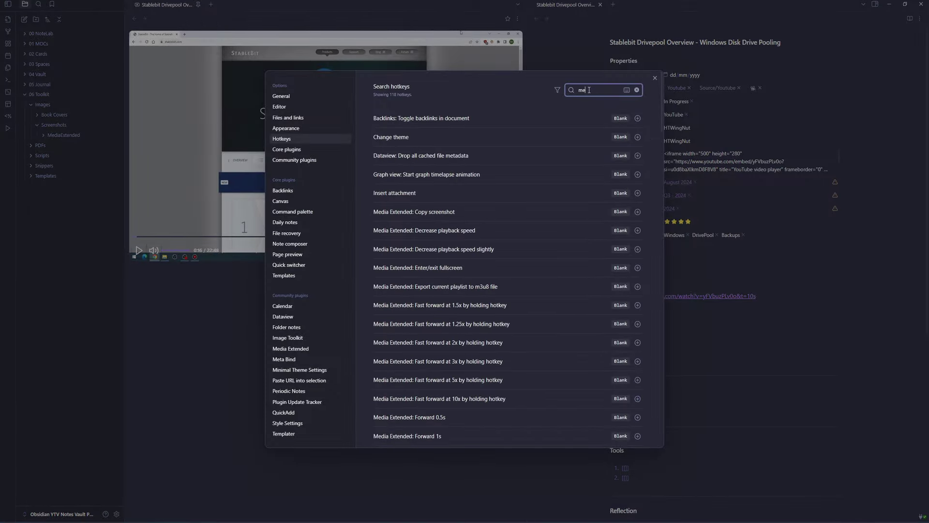
text(dia ex)
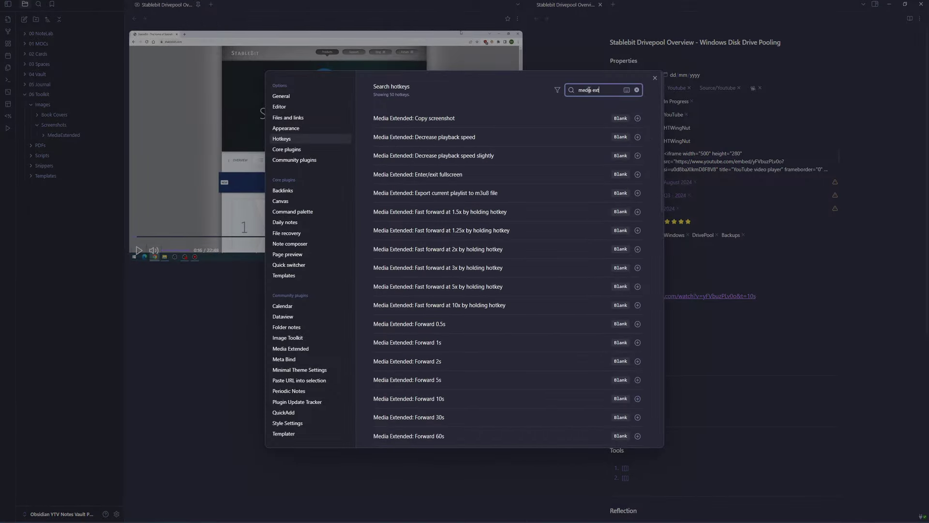
text(t)
scroll(489, 251, down, 10)
scroll(499, 296, down, 3)
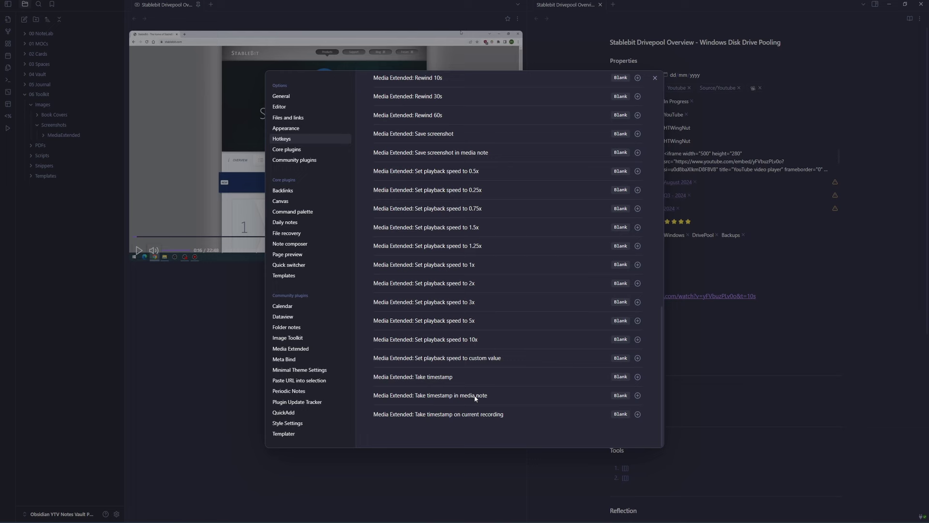
Assign the hotkey Alt + X to "Media Extended: Take timestamp" and close the settings.
click(638, 377)
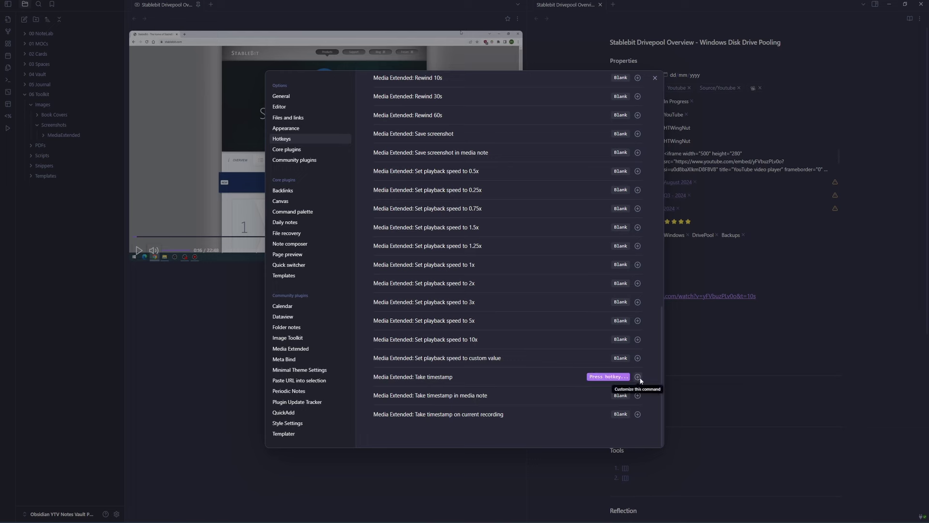
key(alt+x)
click(613, 377)
click(638, 377)
scroll(547, 290, up, 5)
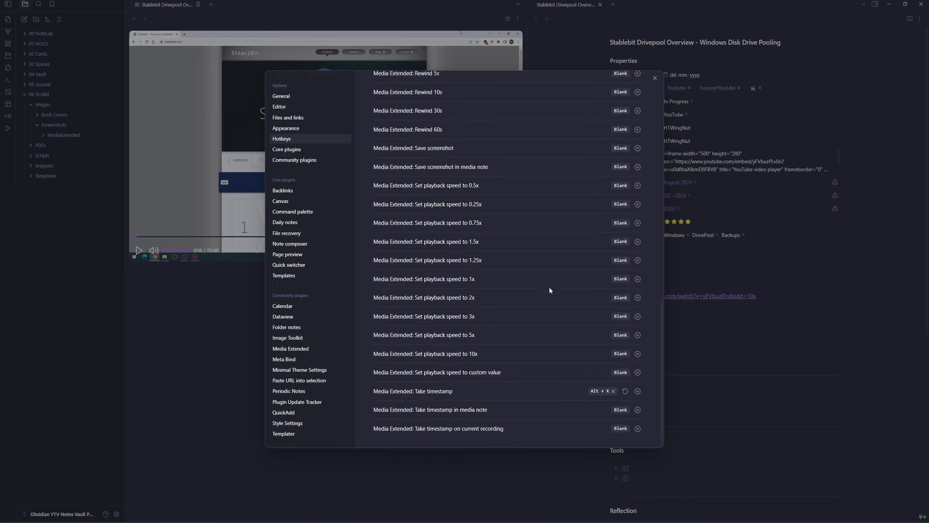
click(655, 78)
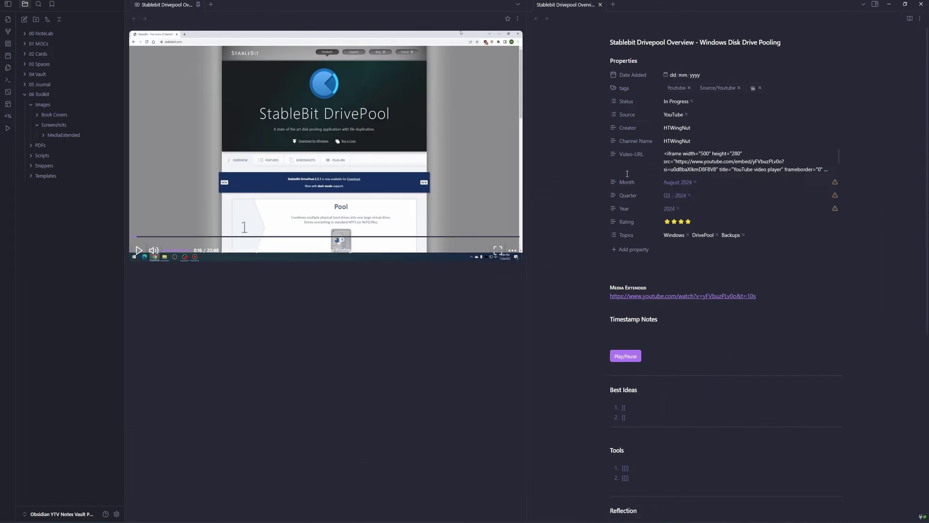
Pause the video at 0:25 and insert that timestamp under Timestamp Notes with the text "Introduction to Drive Pool".
click(633, 358)
click(632, 359)
click(626, 358)
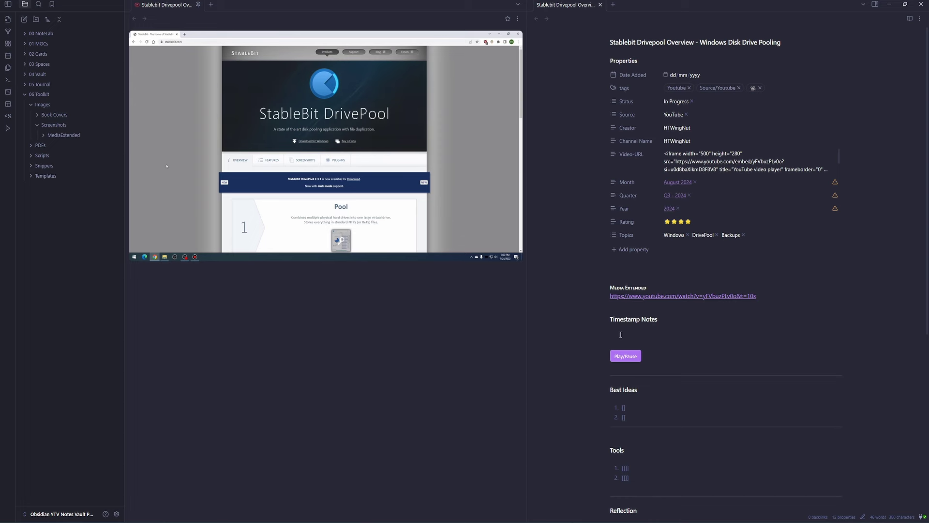
click(624, 356)
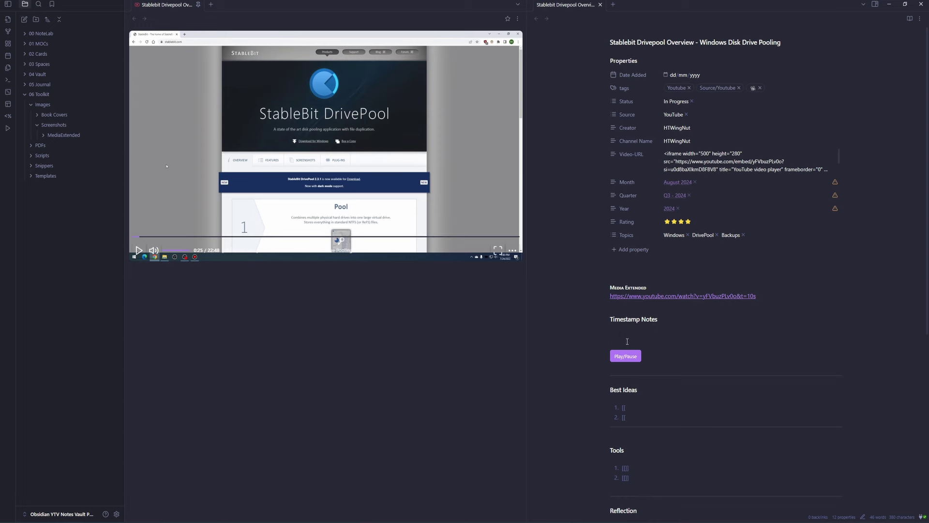
key(ctrl+shift+t)
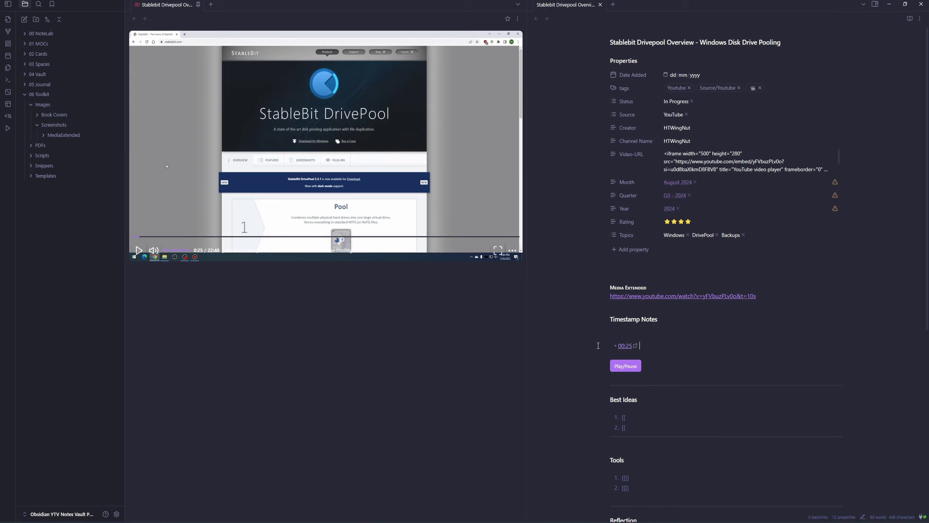
text(Introduction to Drive Pool)
key(Return)
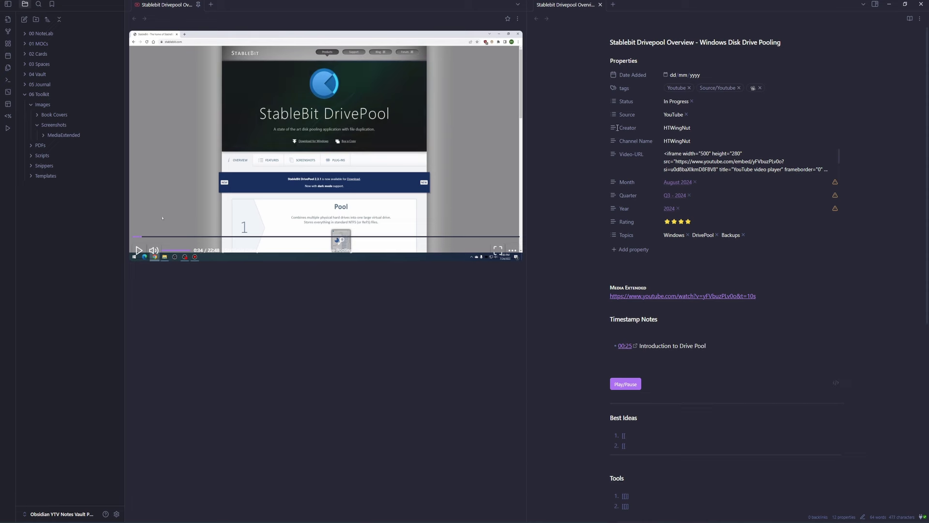
Set the video's playback speed to 1.5x.
click(519, 19)
mouse_move(461, 113)
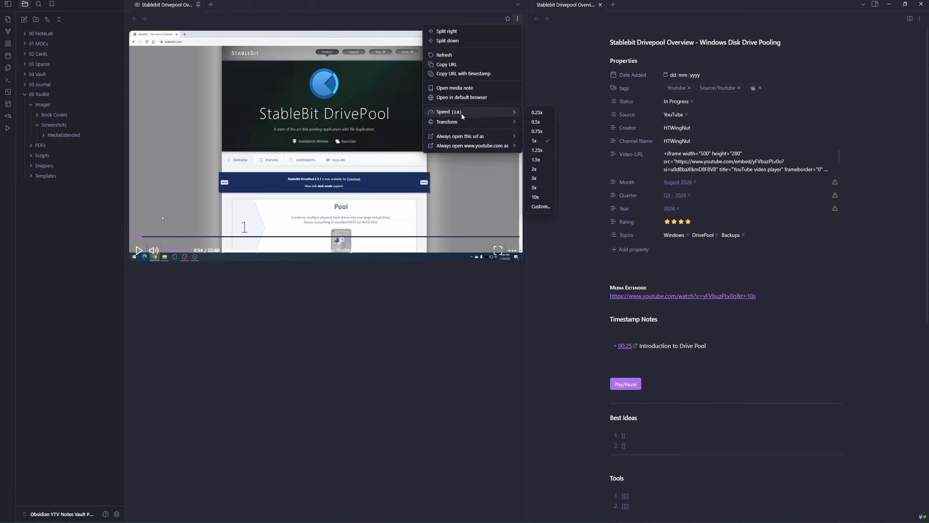
click(537, 160)
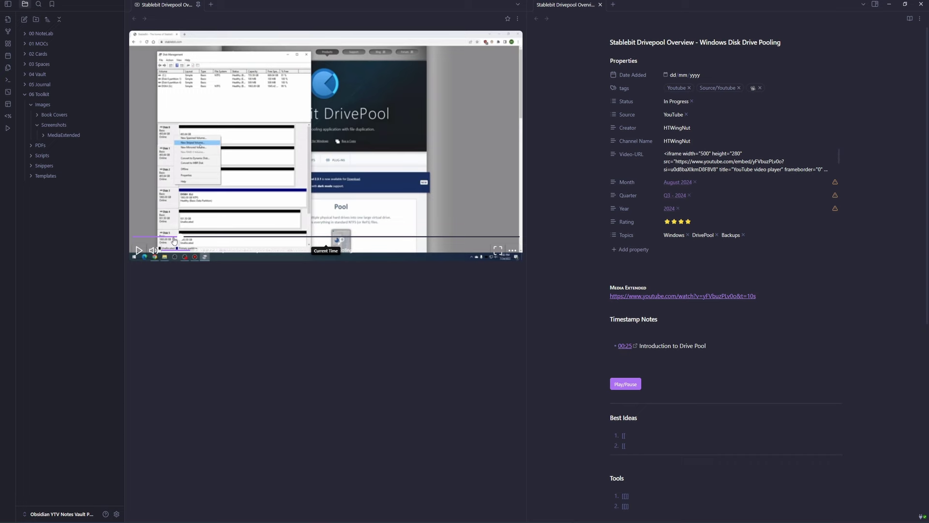
Play the video, pause it at 03:46, and add a timestamp note there reading "Windows Storage Spaces Option".
click(139, 250)
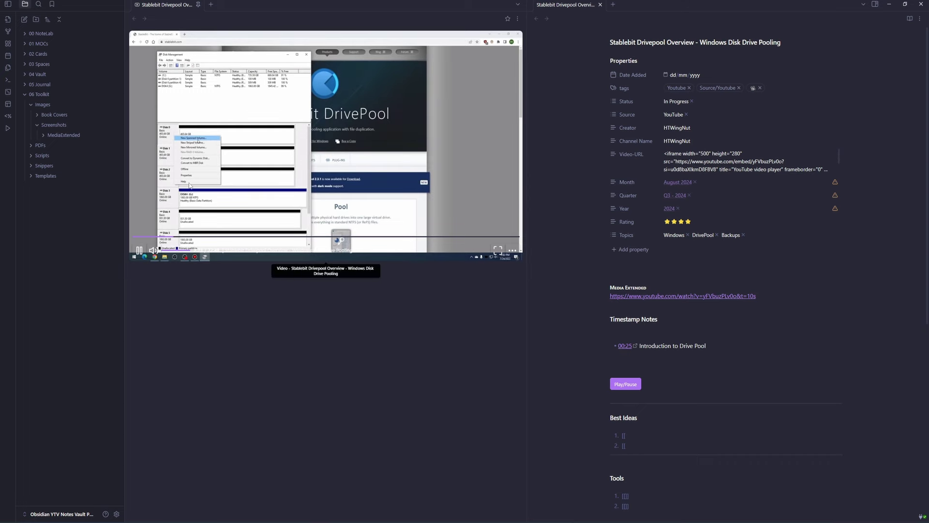
click(139, 251)
key(ctrl+shift+t)
text(Windows Storage Spaces Option)
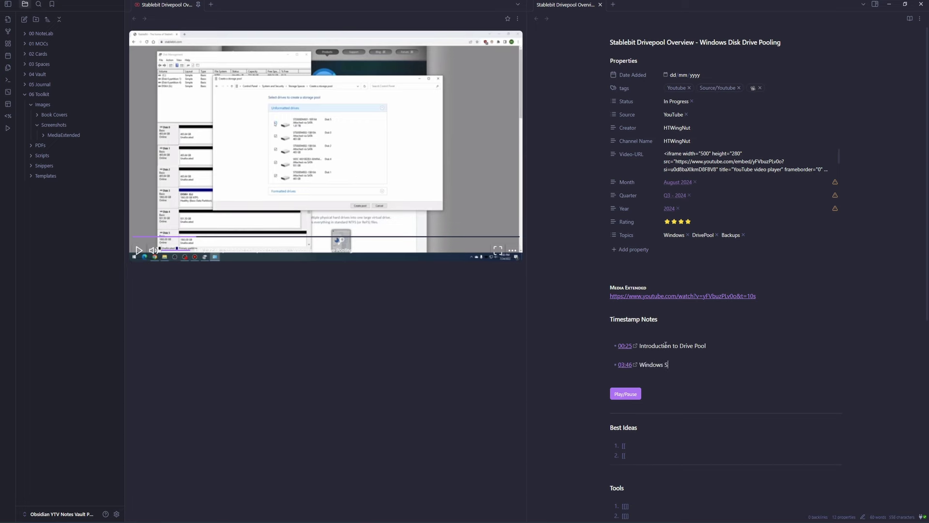
key(Return)
key(Return)
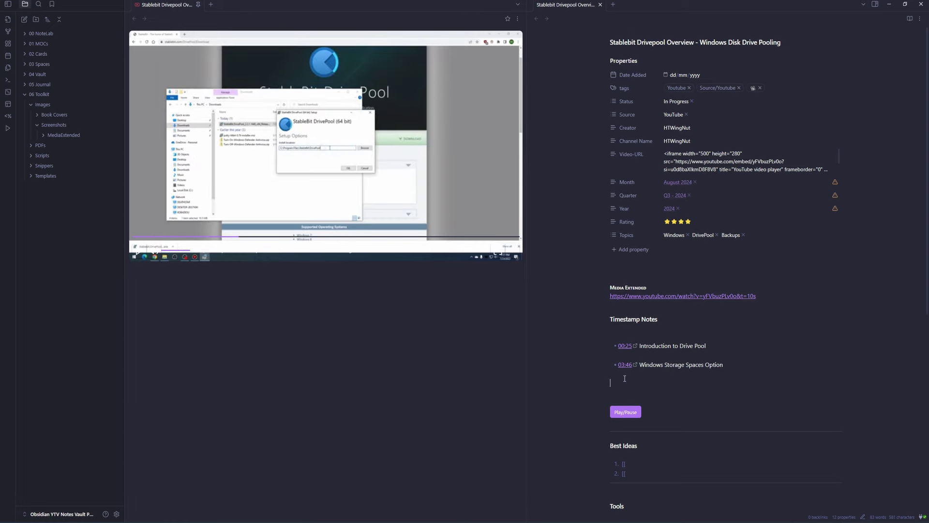
Add a timestamp note at 06:15 reading "Installing Stablebit DrivePool" and skip the video forward to about 7:57.
key(ctrl+shift+t)
text(Install)
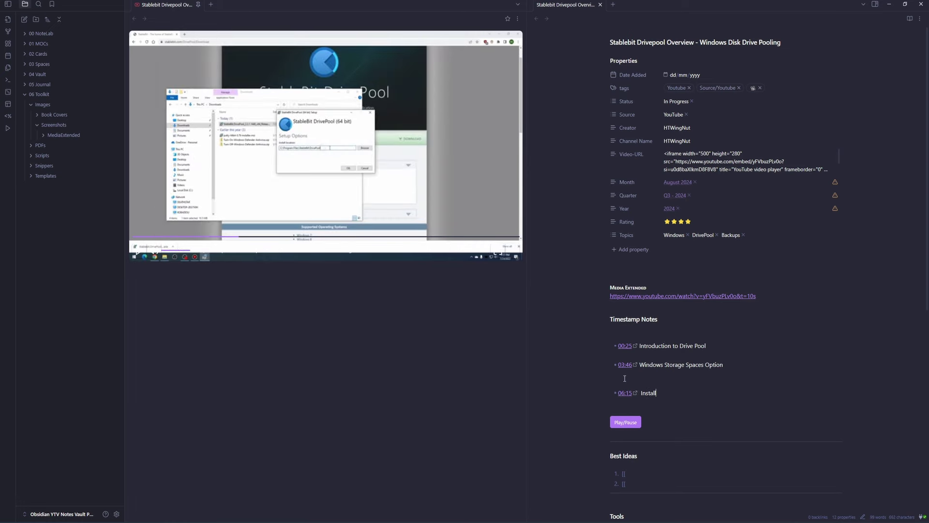
text(ing Stable bit DrivePool)
click(268, 237)
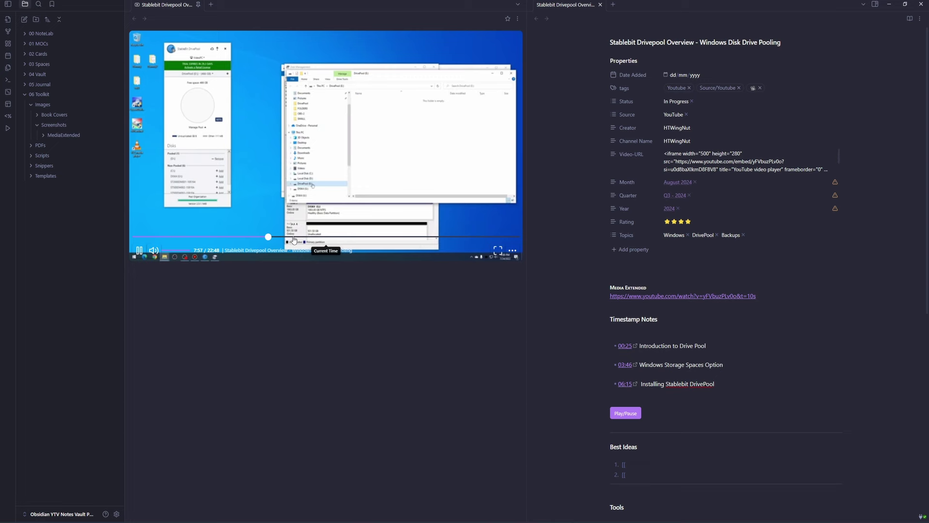
Pause the video at 8:00, add a timestamp note there reading "DrivePool Demonstration", and collapse the Best Ideas and Tools sections.
click(138, 250)
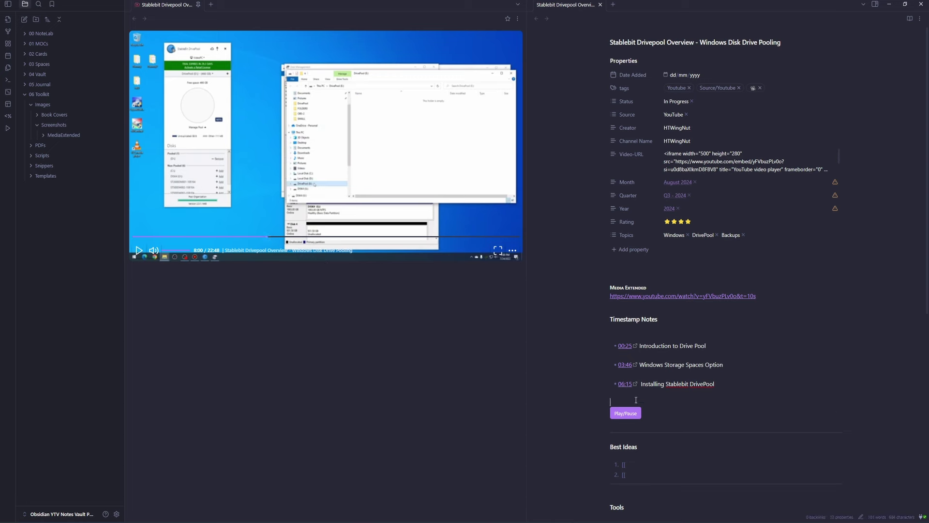
key(ctrl+shift+t)
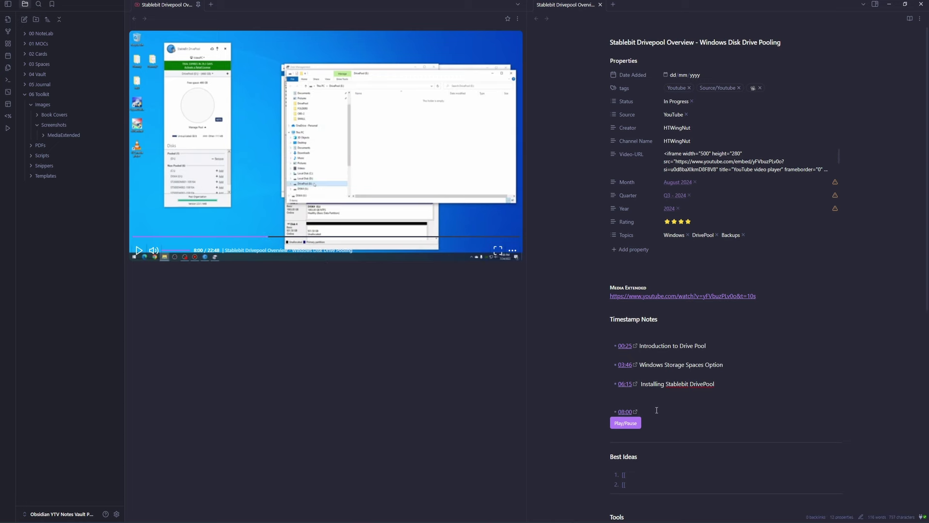
text(DrivePool Demonstration)
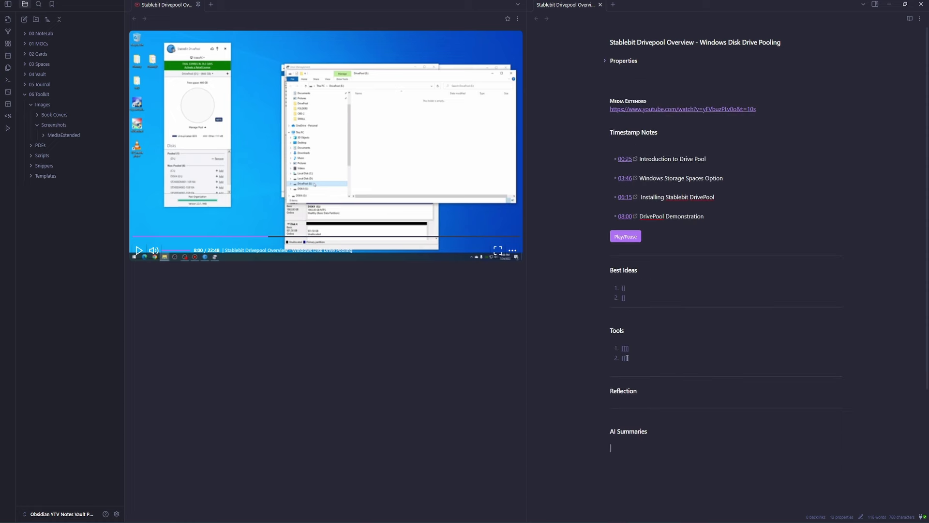
click(634, 352)
click(637, 289)
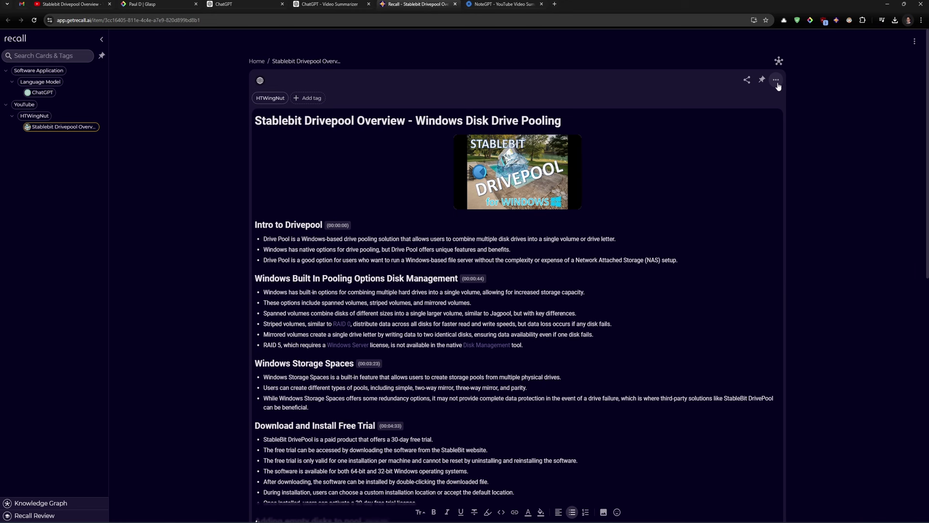
In Recall, export the Stablebit Drivepool card to Markdown, open the exported file in Notepad, and copy all its text.
click(777, 81)
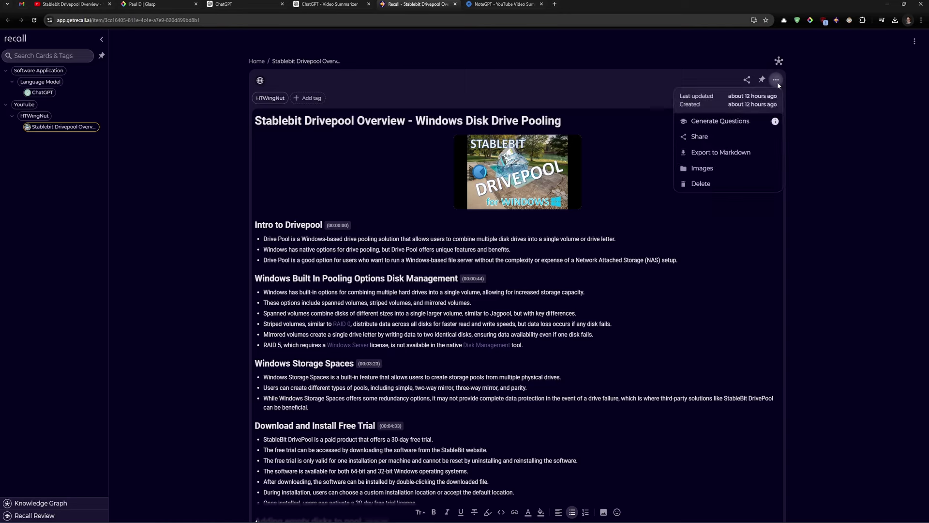
click(726, 153)
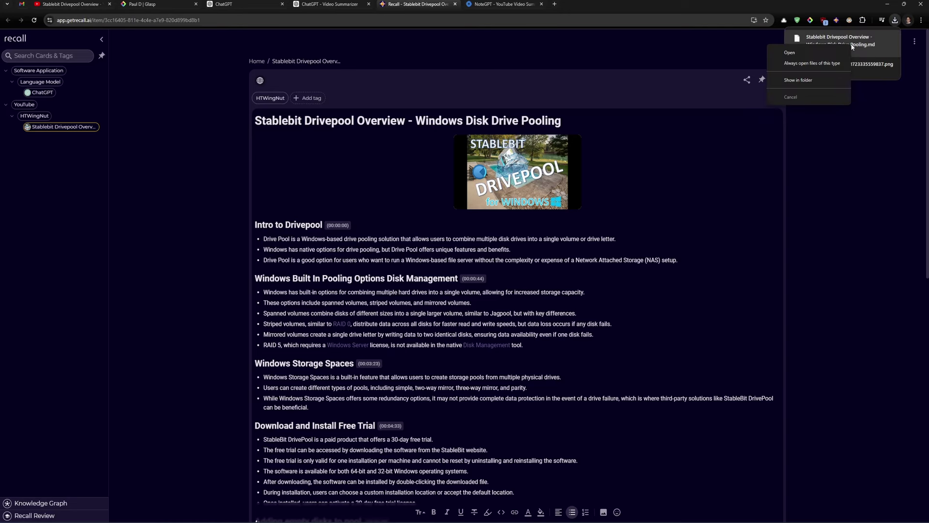
click(805, 43)
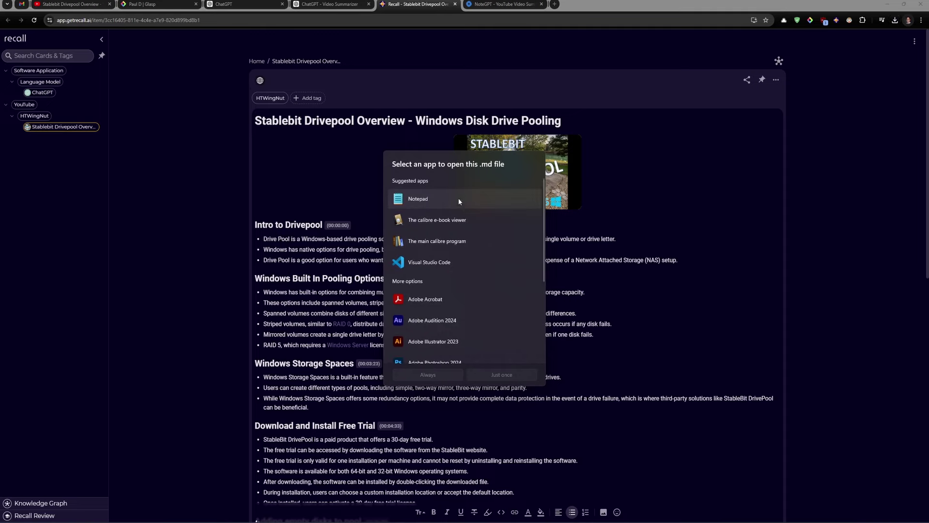
double_click(447, 202)
key(ctrl+a)
key(ctrl+c)
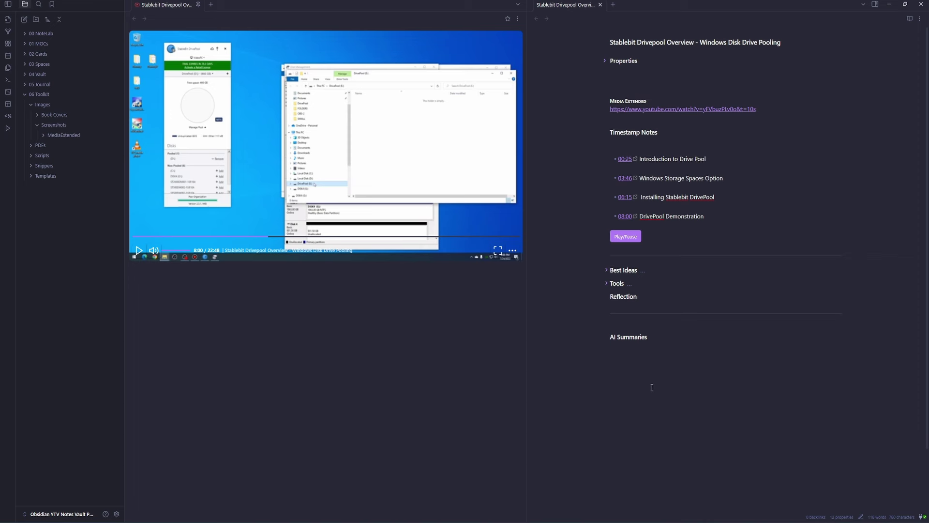
Back in the Obsidian note, add "Source: Recall" under AI Summaries and paste the copied Recall summary below it.
text(Source: Recall)
key(ctrl+v)
scroll(730, 362, up, 5)
scroll(730, 361, up, 10)
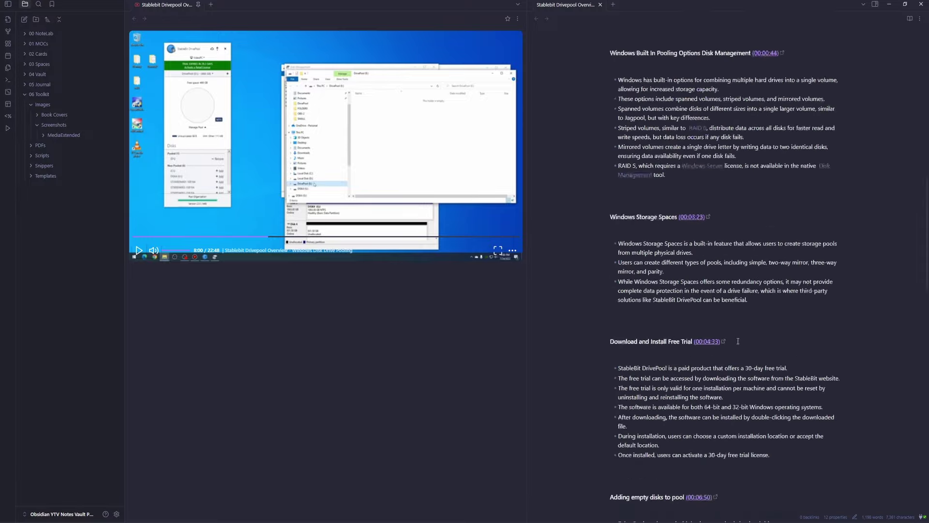
Add a horizontal rule above the "Source: Recall" heading and another after the end of the pasted summary.
click(609, 170)
key(Return)
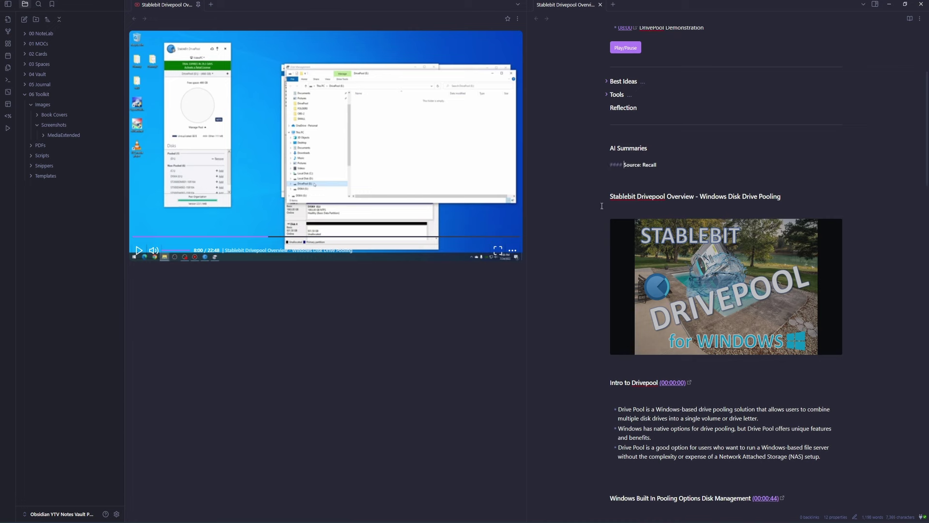
text(--)
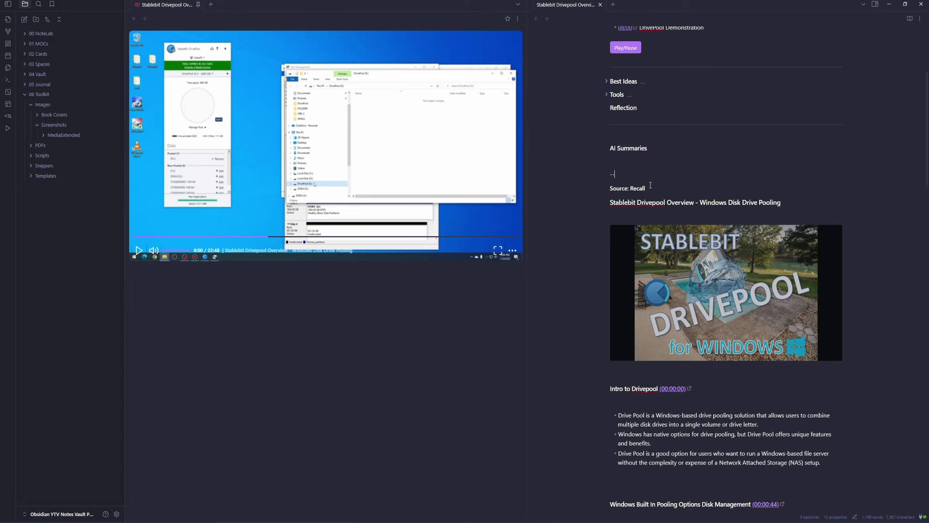
key(ctrl+End)
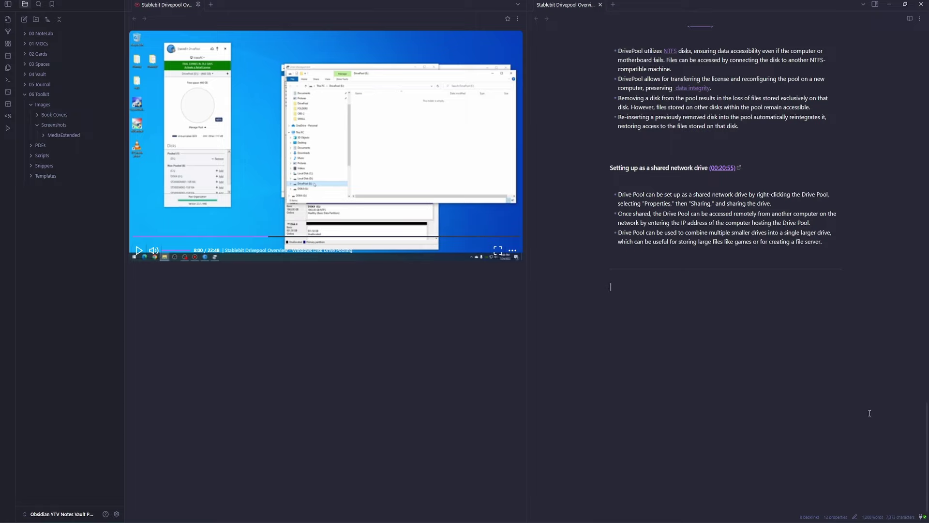
scroll(898, 153, up, 15)
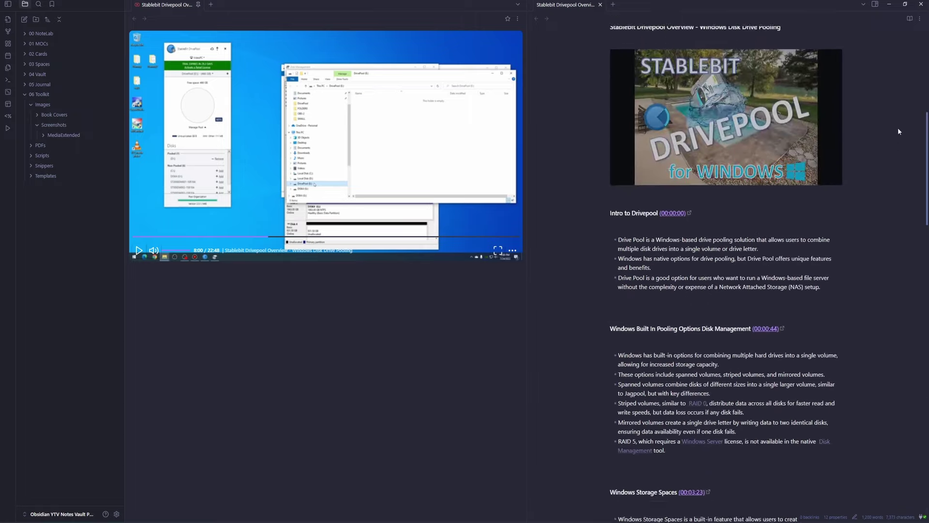
scroll(896, 81, up, 5)
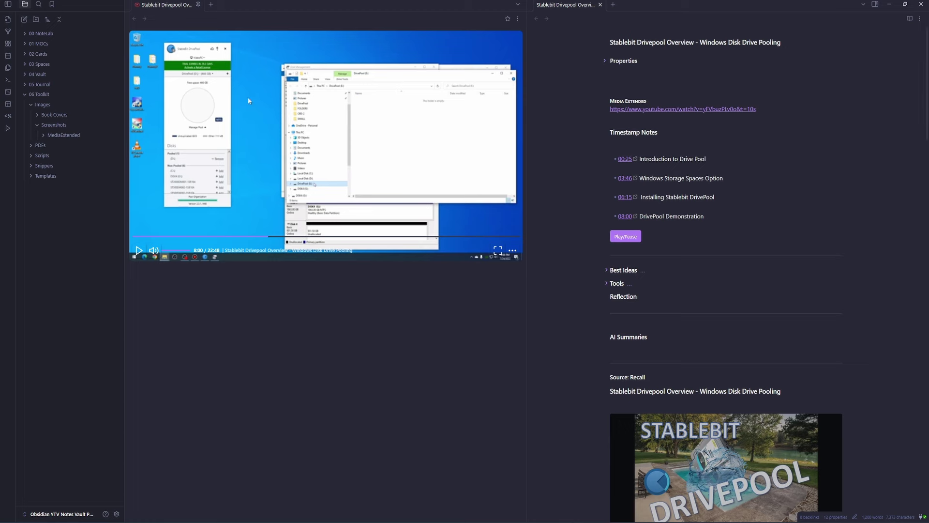
scroll(722, 389, down, 8)
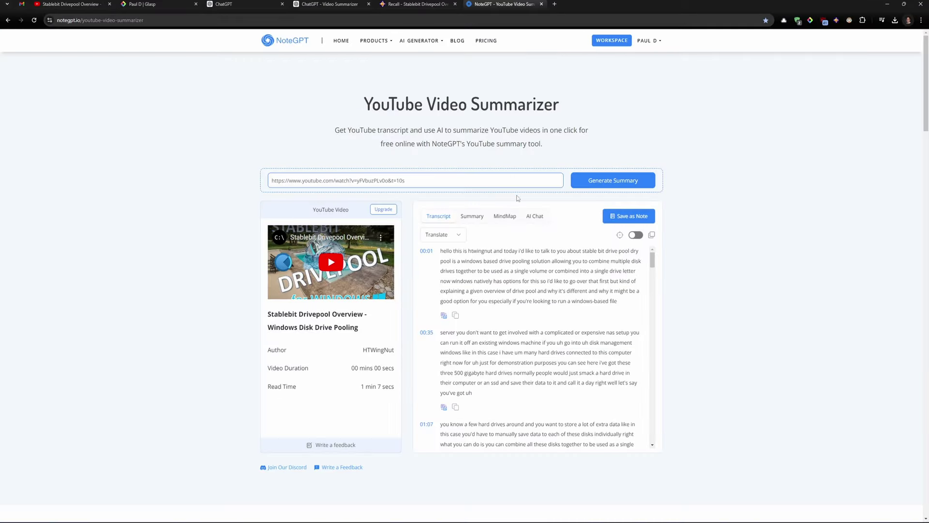
Get the video's mind map image from NoteGPT and place it at the end of the Obsidian note under the heading "### Mindmap".
click(505, 217)
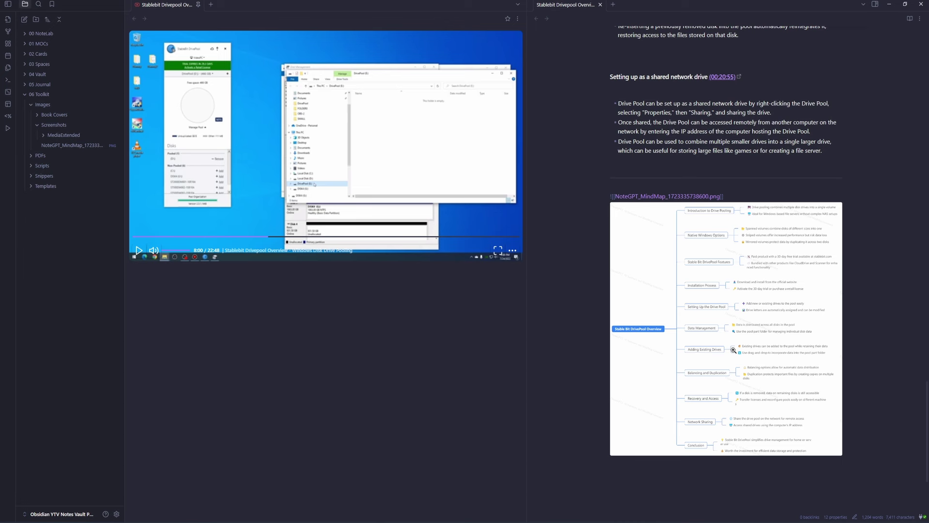
key(Return)
click(735, 189)
text(### Mindmap)
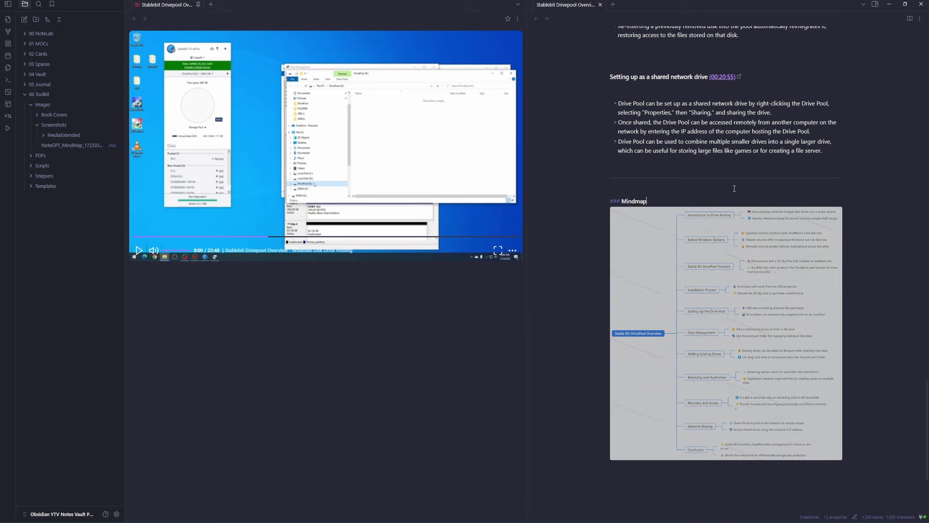
Copy the video summary from NoteGPT and paste it below "Source: NoteGPT" in the Obsidian note's AI Summaries section.
key(alt+Tab)
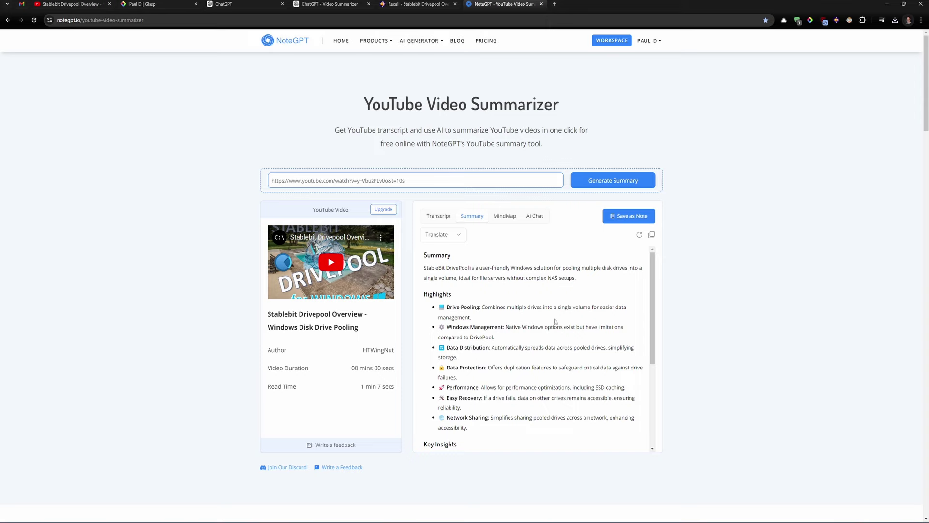
click(652, 237)
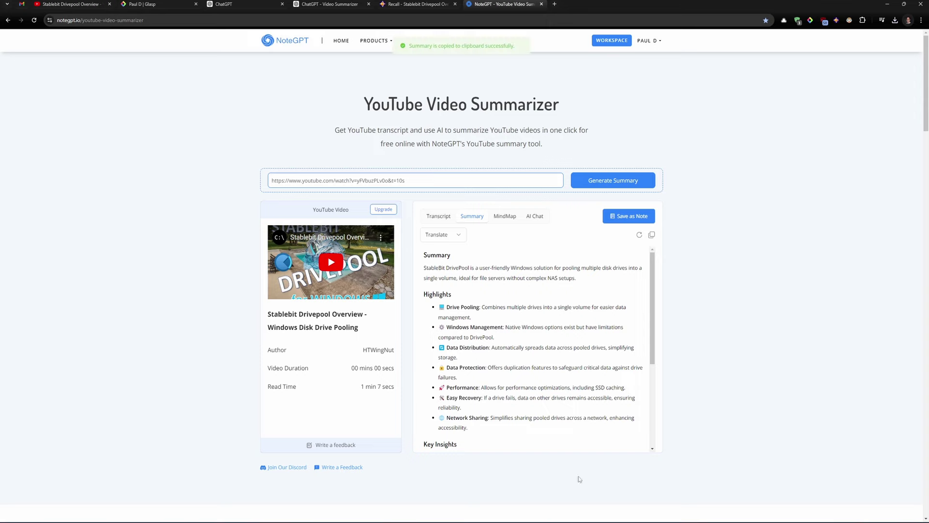
key(alt+Tab)
click(670, 312)
key(ctrl+v)
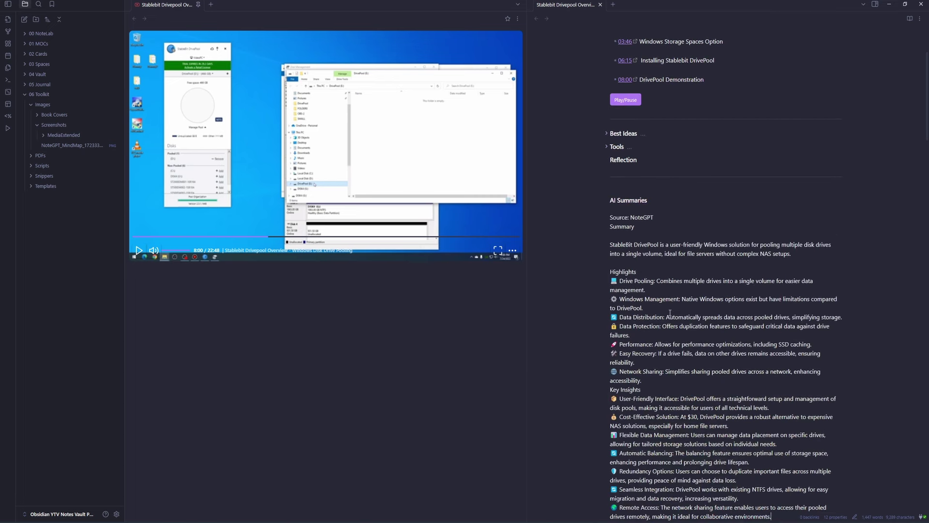
scroll(670, 314, down, 3)
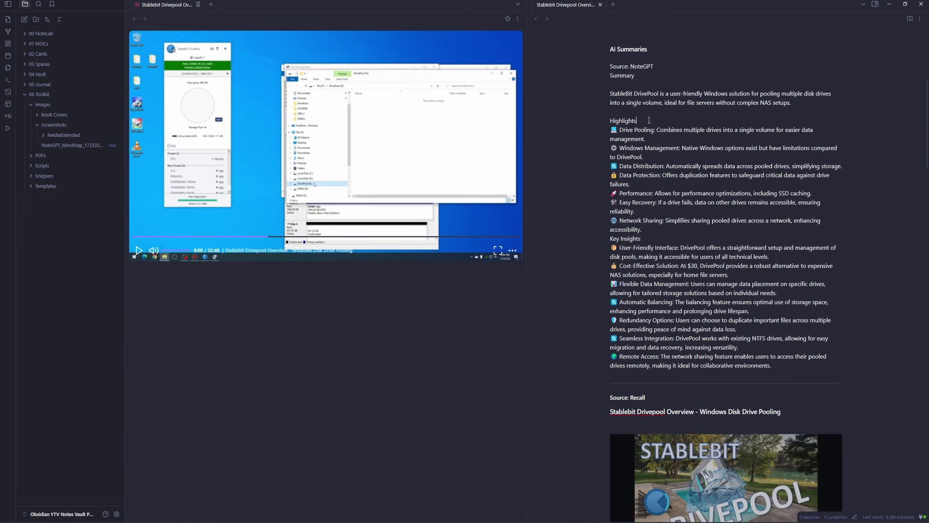
Turn the "Source: NoteGPT" line into a heading and separate it from the "Summary" line with a blank line.
scroll(660, 119, up, 2)
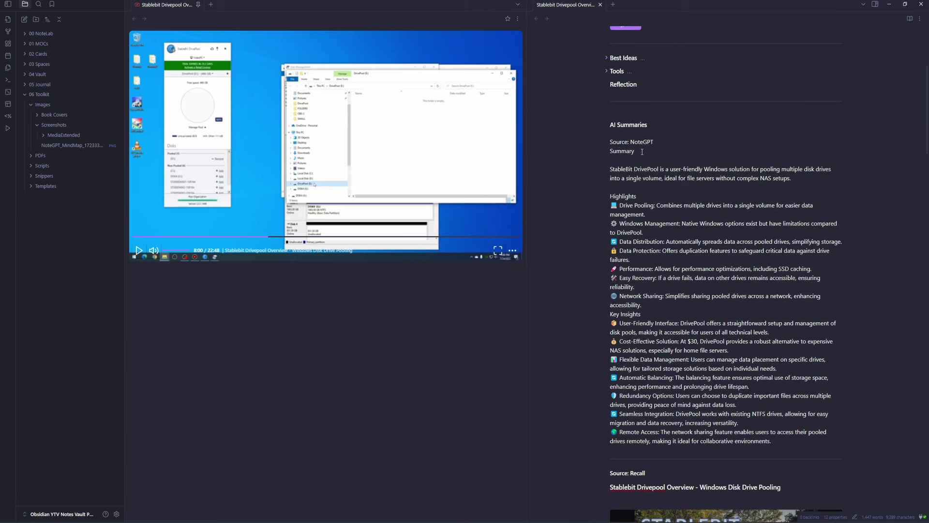
click(604, 150)
key(Return)
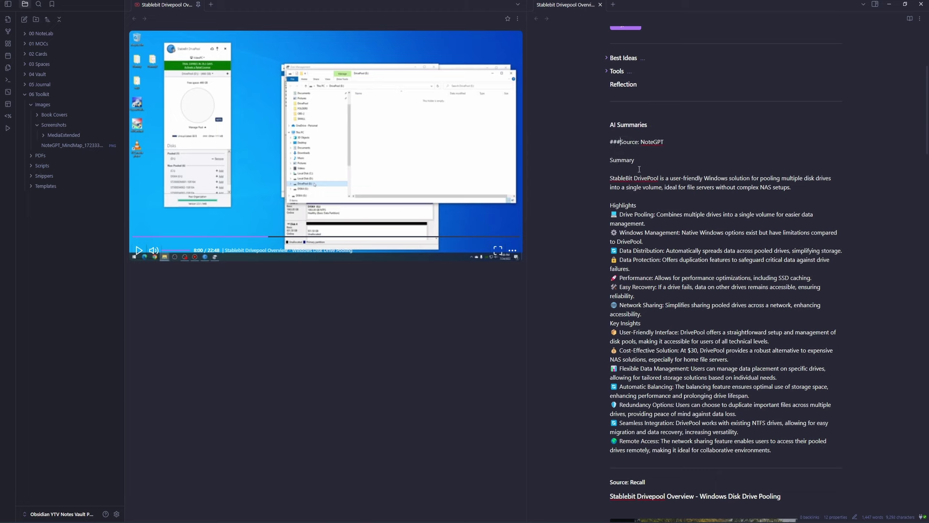
click(613, 169)
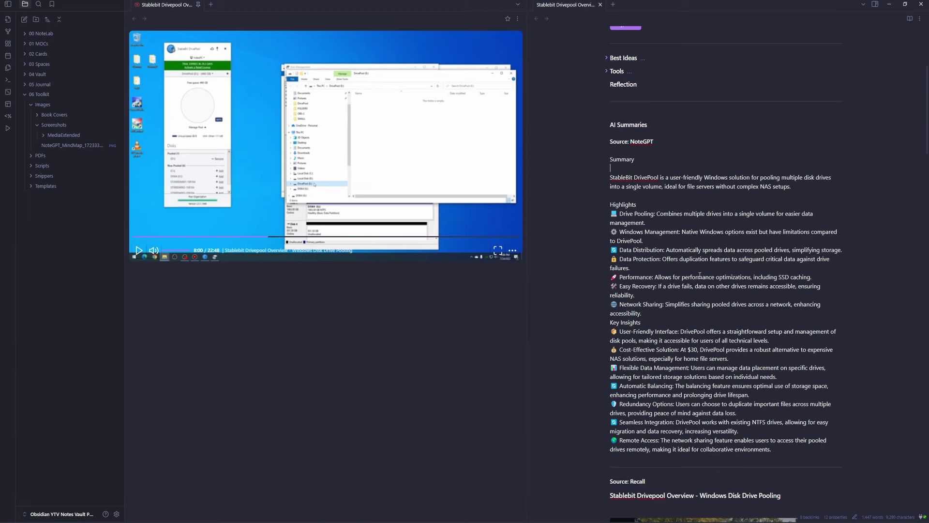
Create a new note and insert the Distilled Note Template into it.
key(ctrl+n)
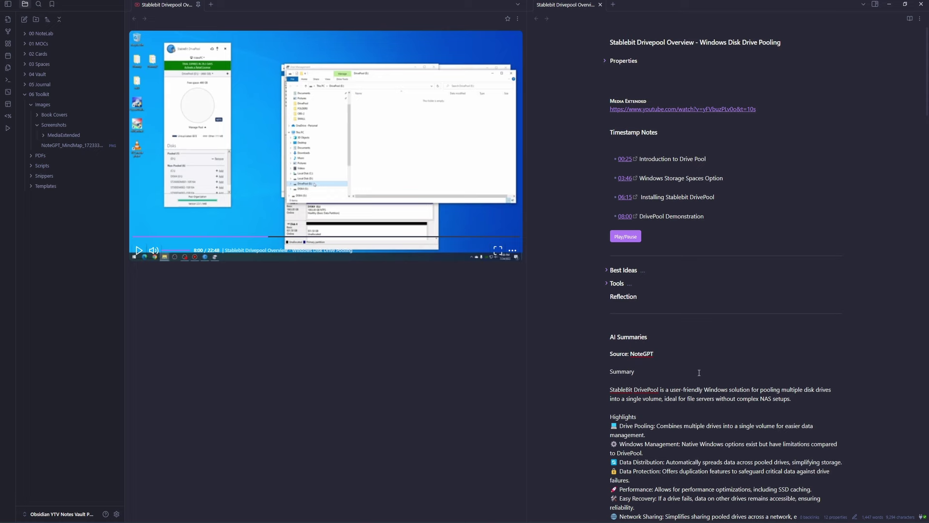
key(ctrl+p)
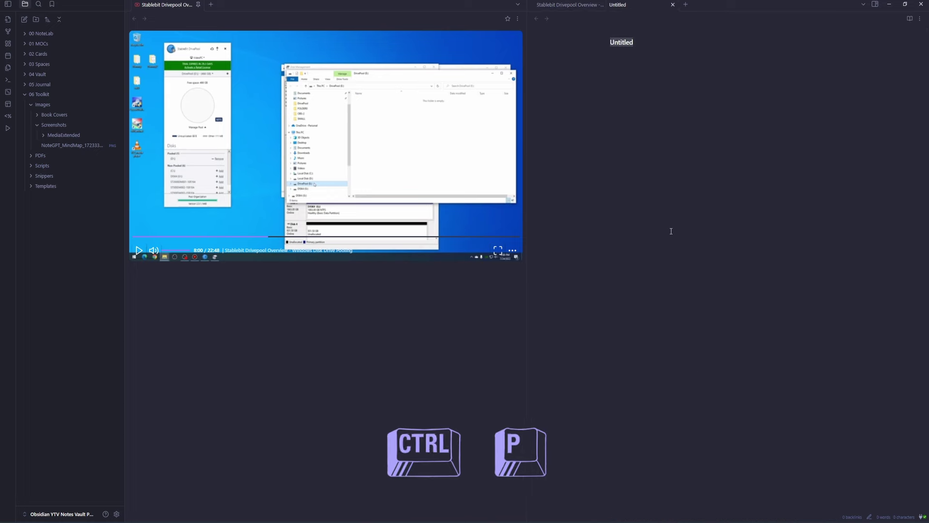
text(temp)
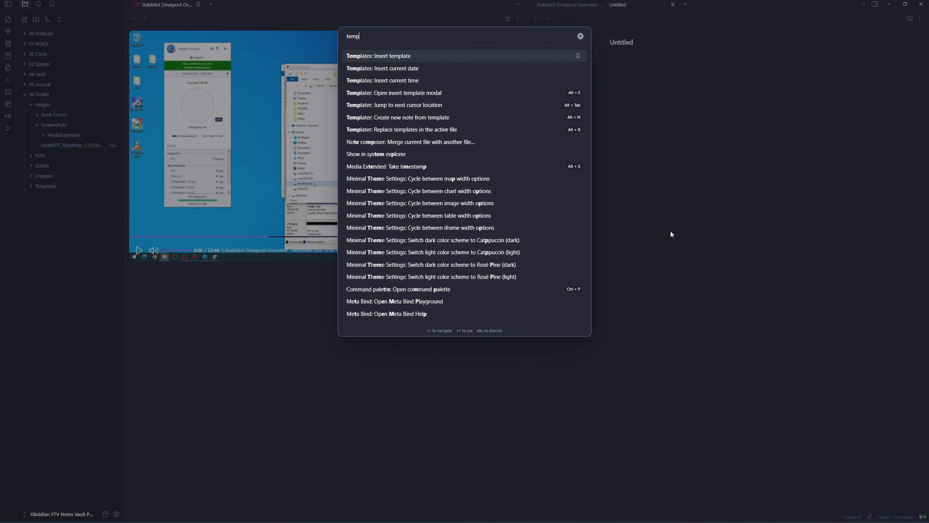
key(Return)
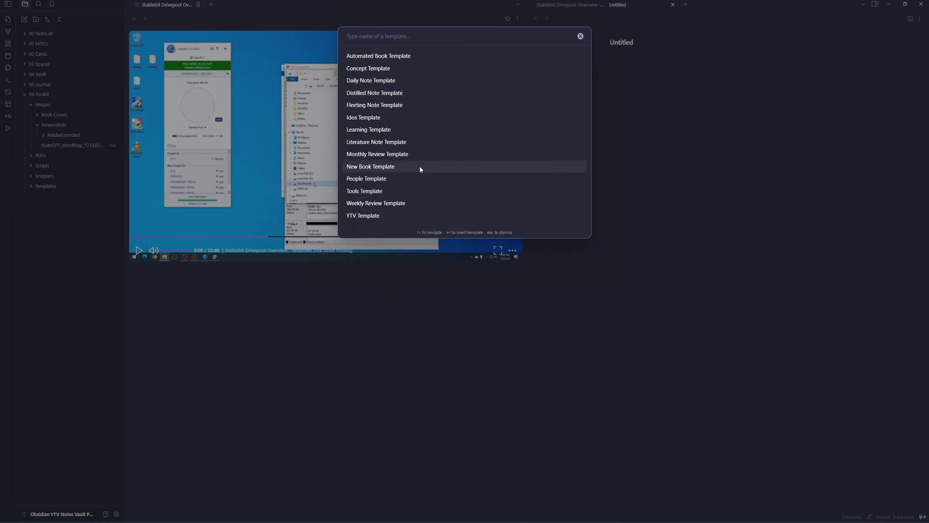
click(375, 92)
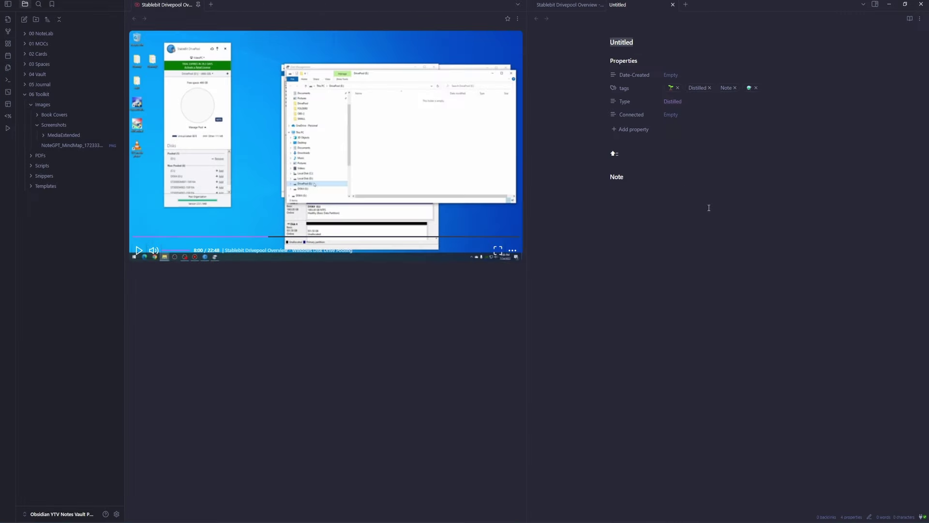
Stack the tabs of the overview note and the new note, and close the video pane.
click(864, 5)
click(785, 18)
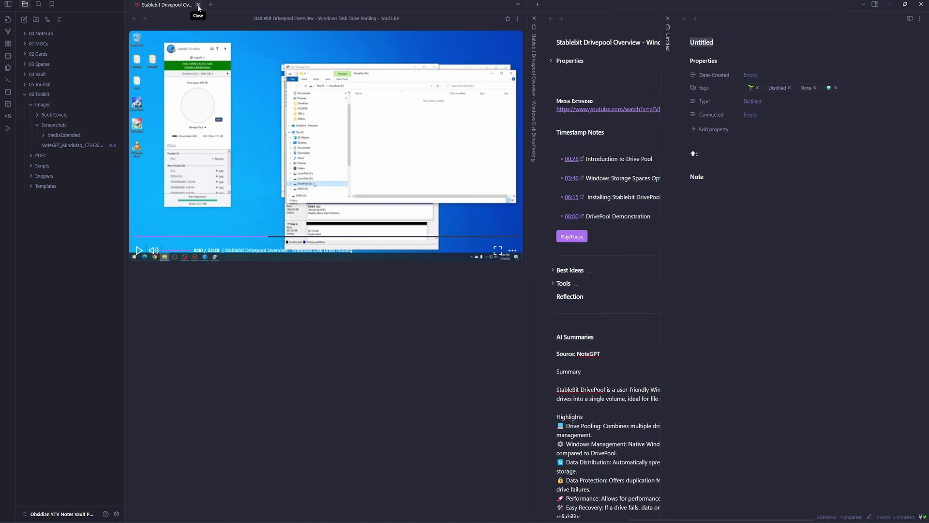
click(198, 5)
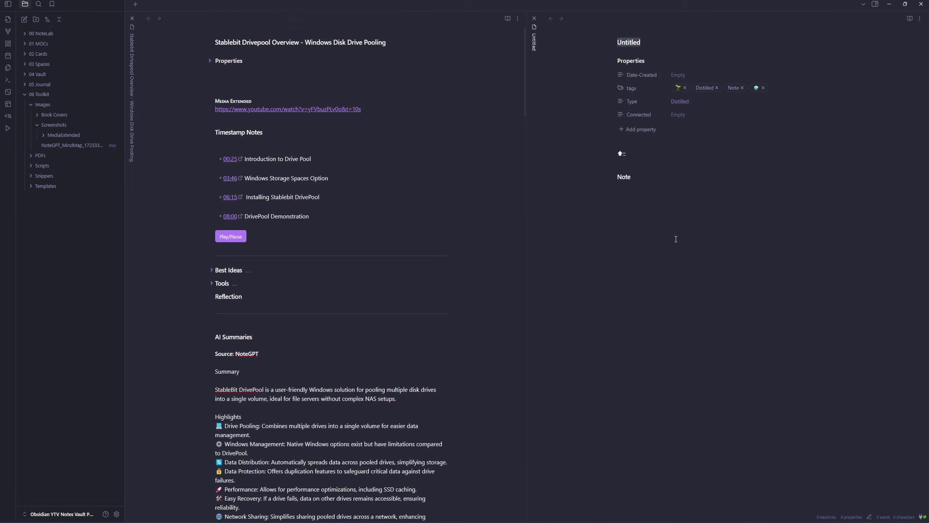
Title the new distilled note "Setting up Stablebit Drivepool".
click(688, 265)
text(Setting up Stablebit Drivepool)
key(Return)
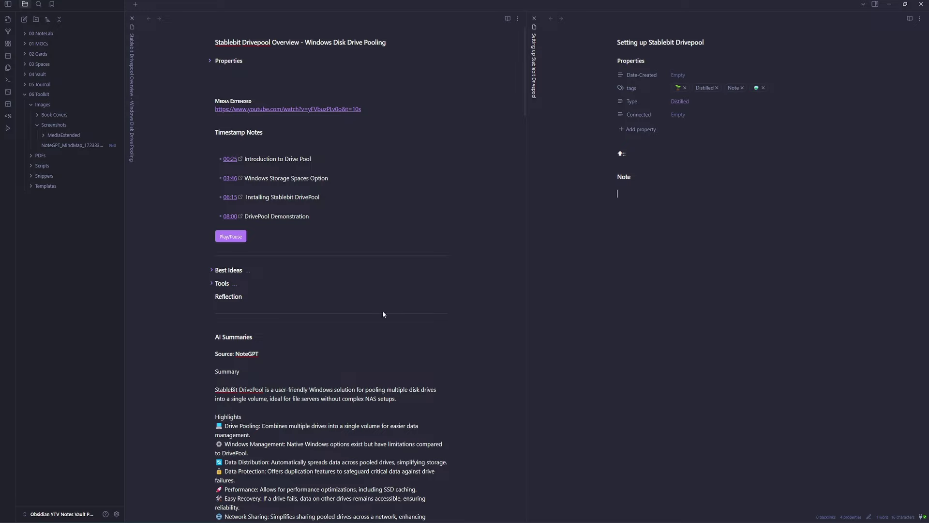
scroll(383, 314, down, 10)
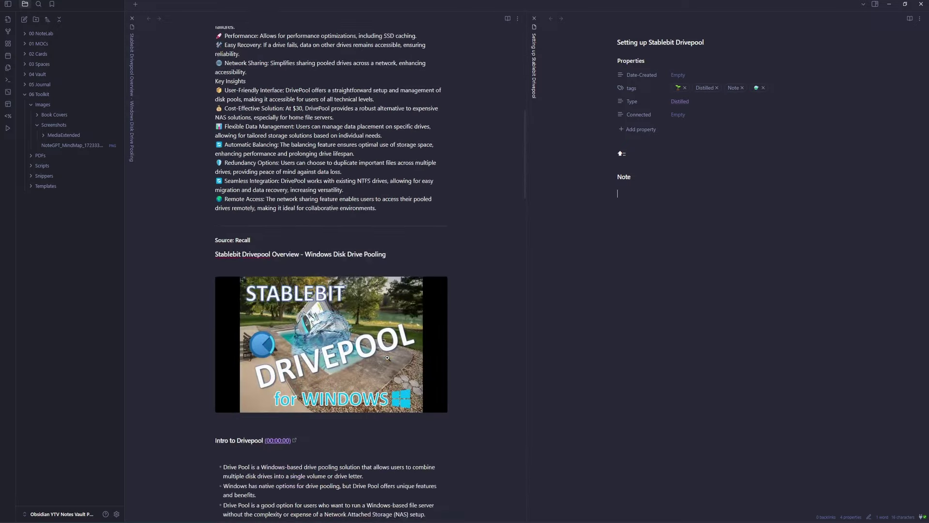
scroll(388, 358, down, 2)
scroll(388, 358, up, 12)
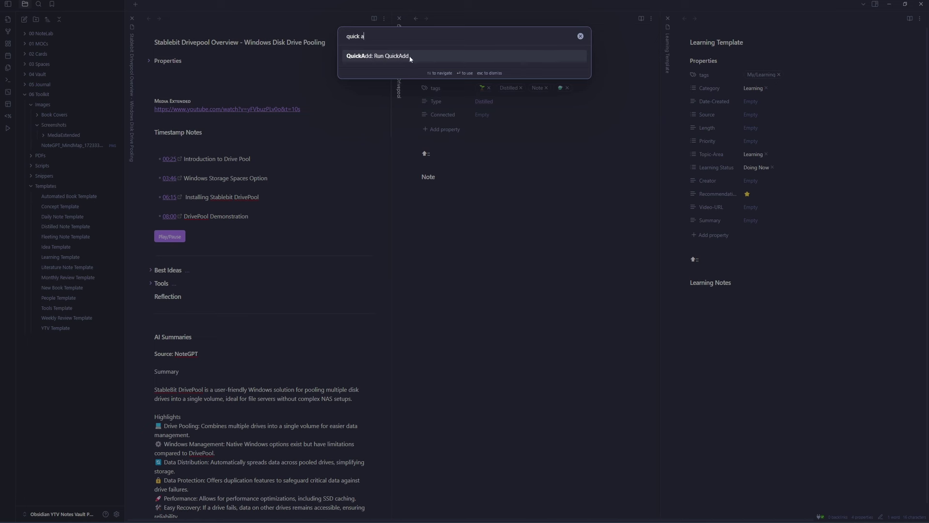
Run QuickAdd to create a new learning note titled "Stablebit DrivePool Setup".
click(408, 55)
click(376, 69)
text(Stabl)
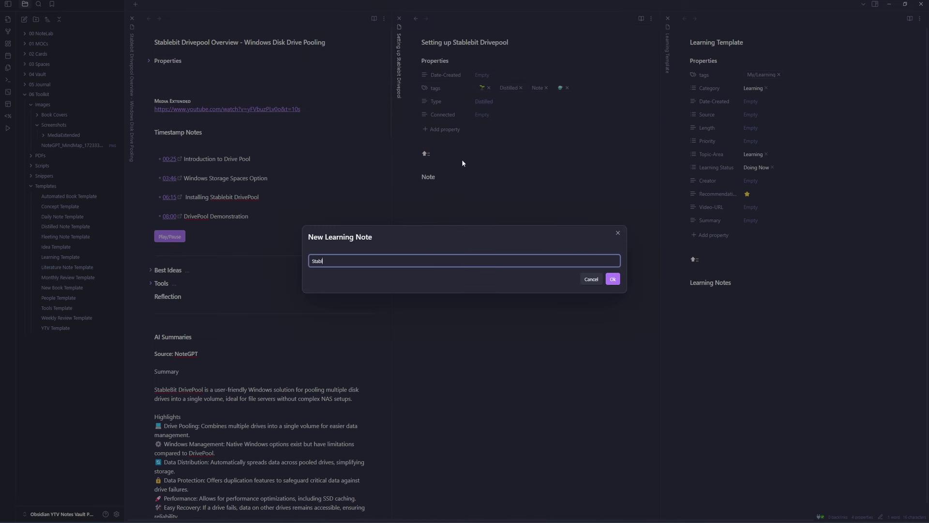
text(ebit DrivePool Setup)
key(Return)
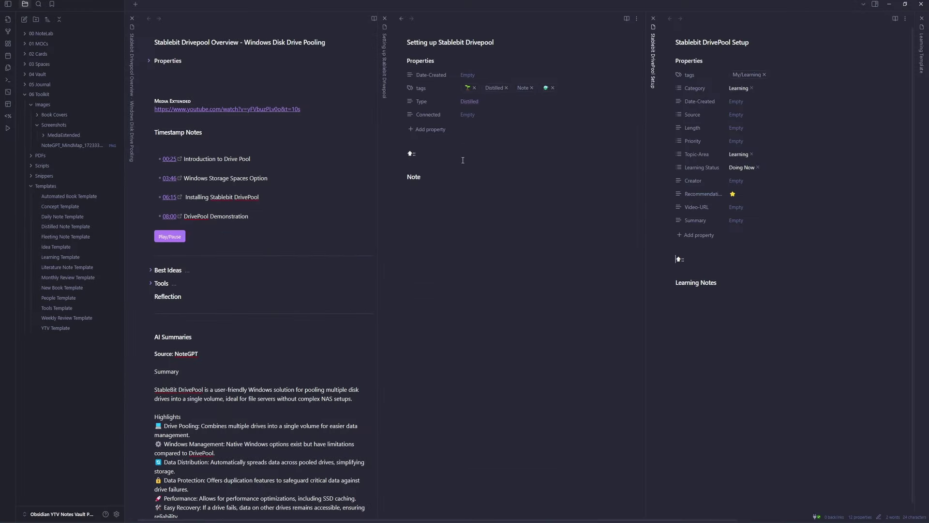
Close the distilled note and the Learning Template, and add "Step 1)" under the Learning Notes heading of the new note.
click(385, 18)
click(669, 19)
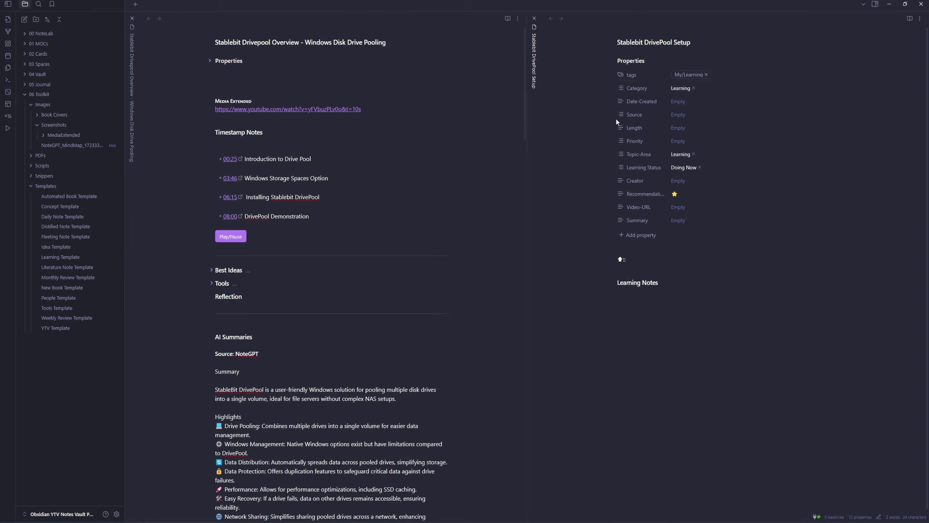
click(677, 280)
key(Return)
text(Step 1))
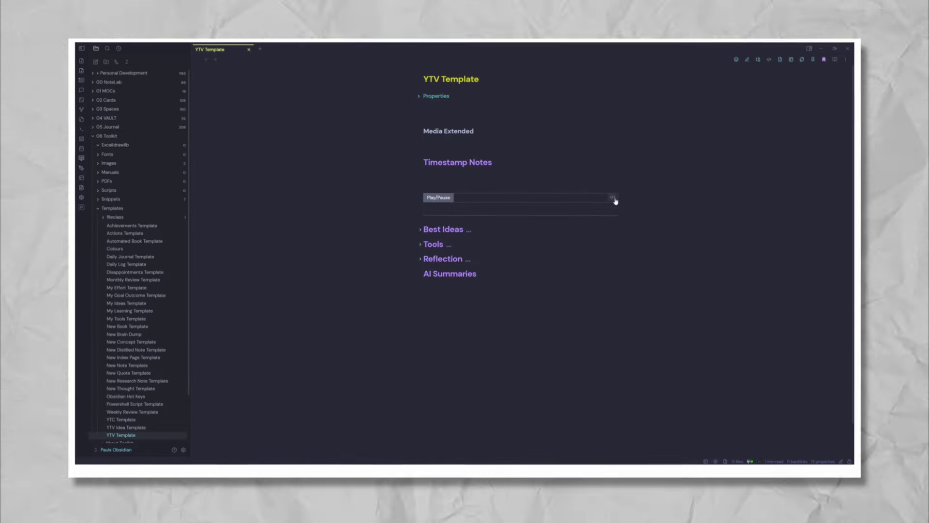
click(612, 197)
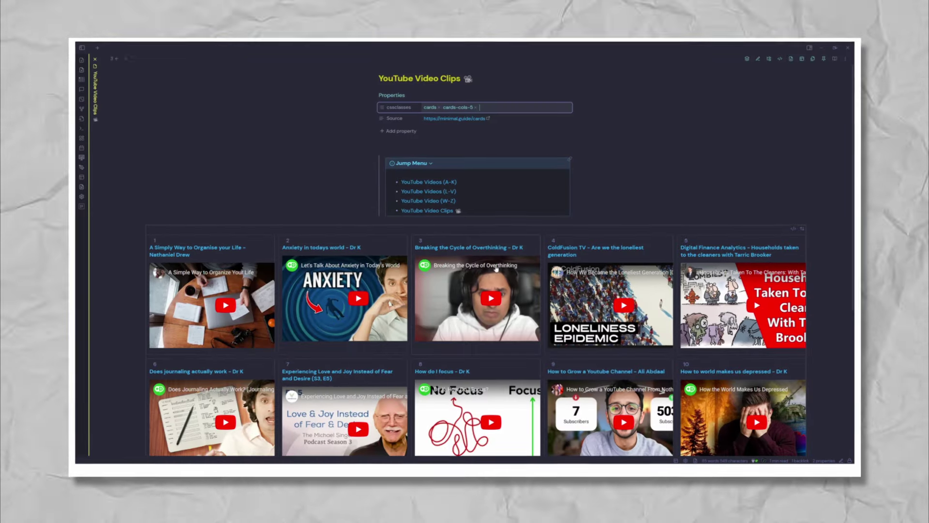
scroll(479, 273, down, 2)
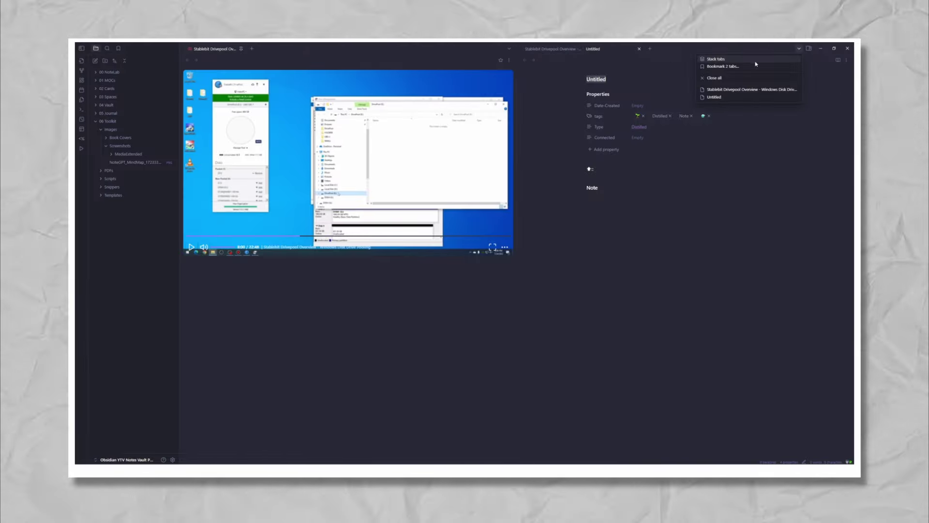
click(715, 59)
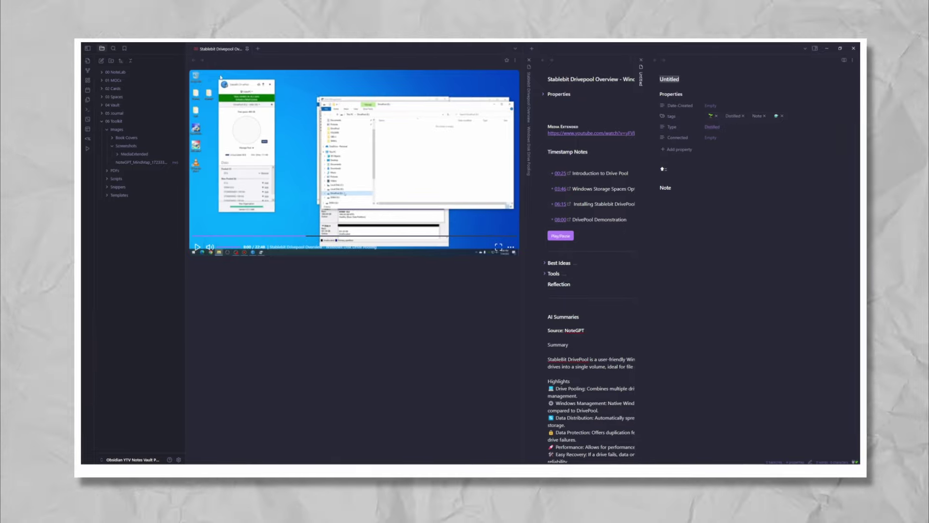